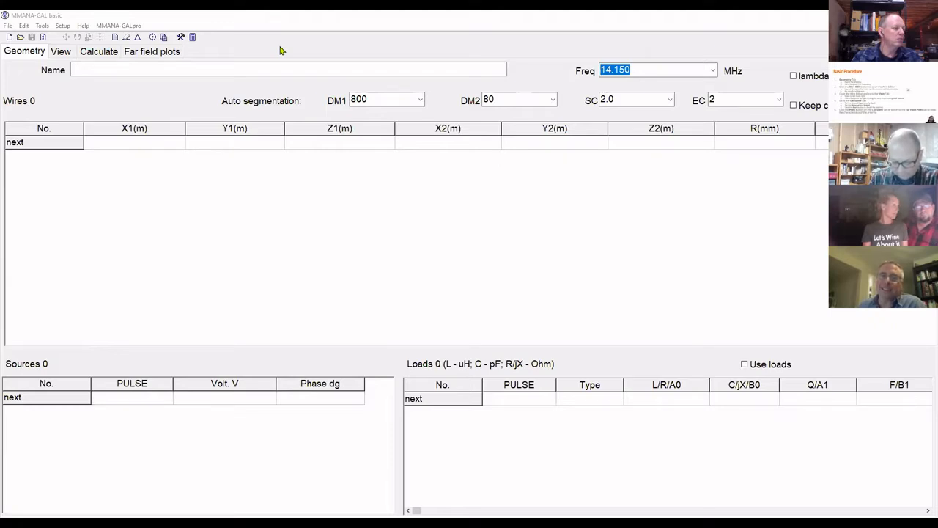
# Name the antenna model "40m Half-Wave Dipole".
pyautogui.click(103, 71)
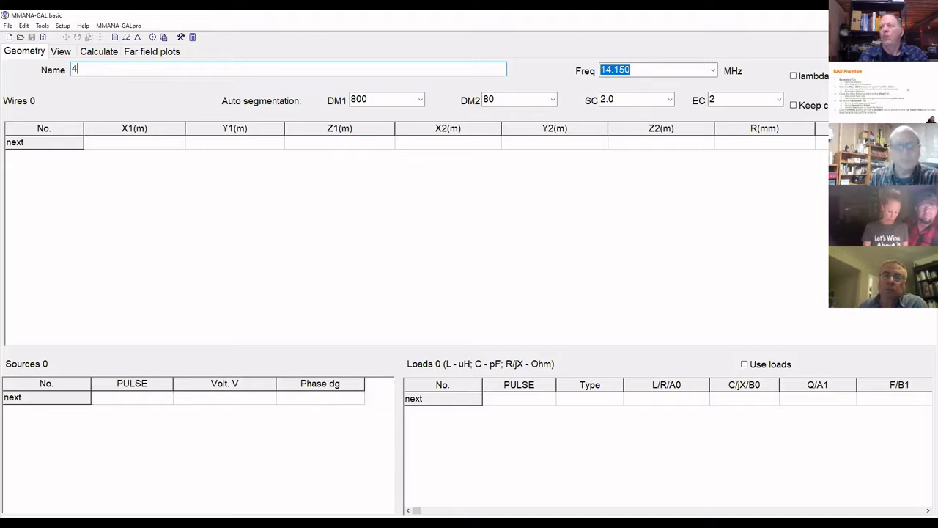
pyautogui.write('m Hal')
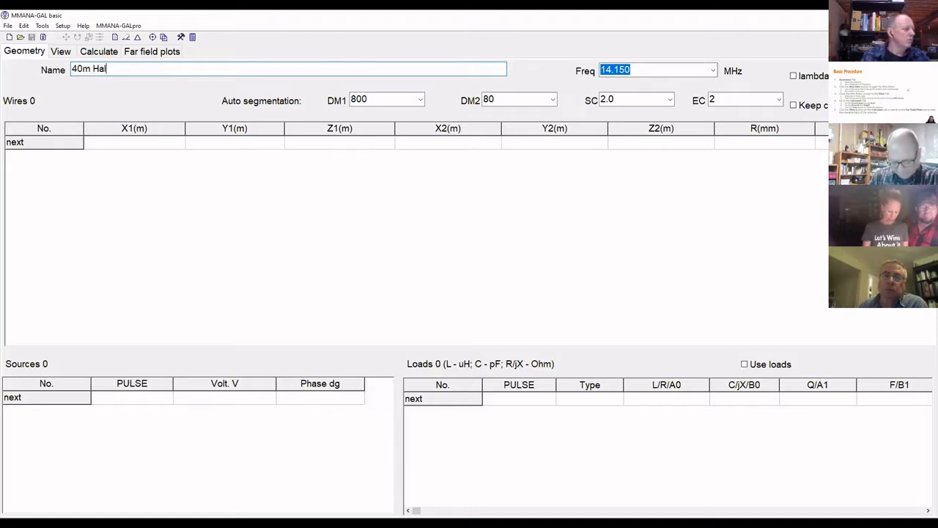
pyautogui.write('f-Wave Dipo')
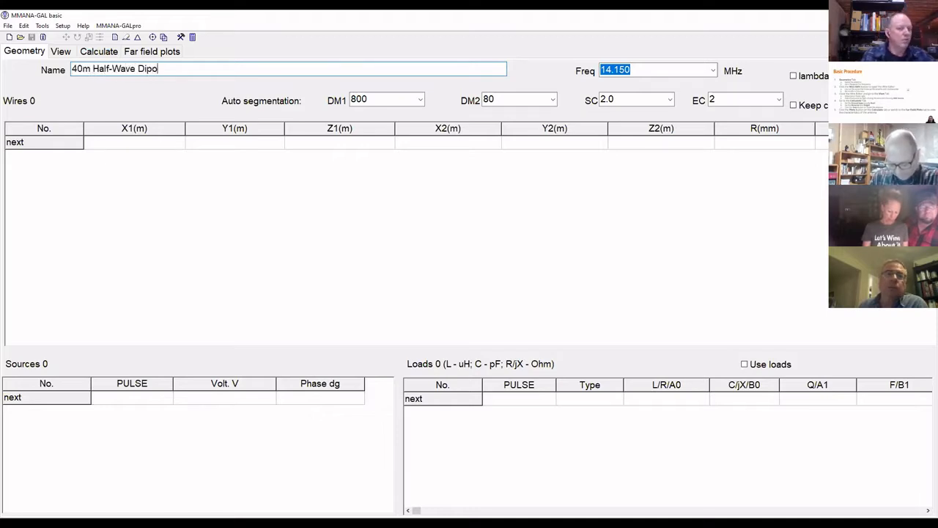
pyautogui.write('le')
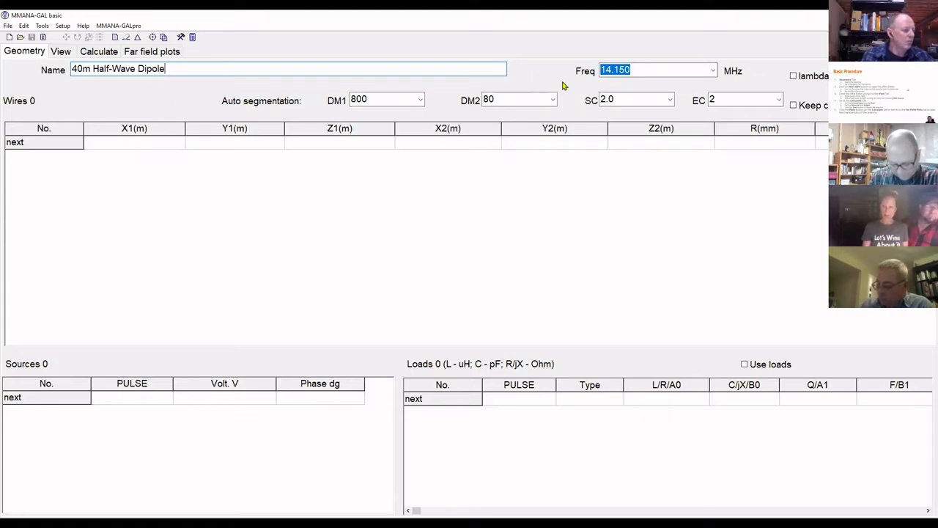
# Set the antenna model's design frequency to 7.260 MHz.
pyautogui.click(699, 67)
pyautogui.press('BackSpace')
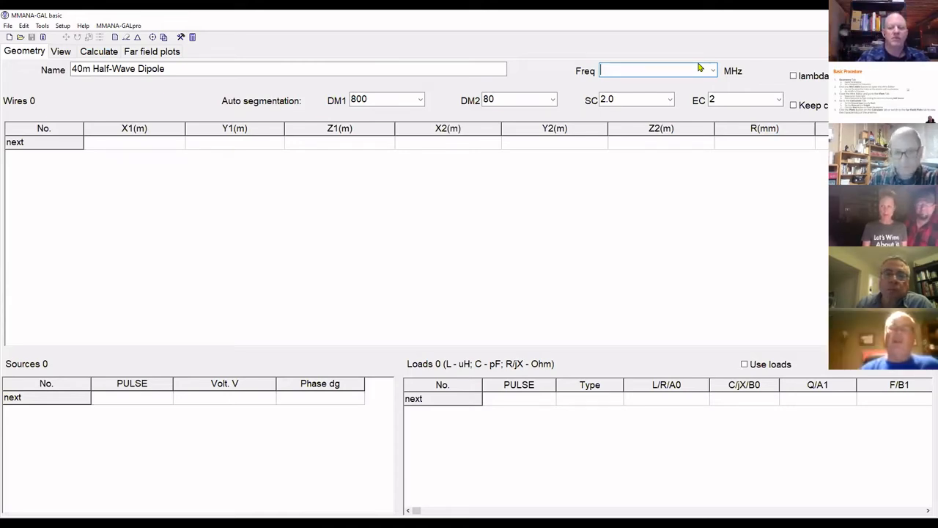
pyautogui.write('7')
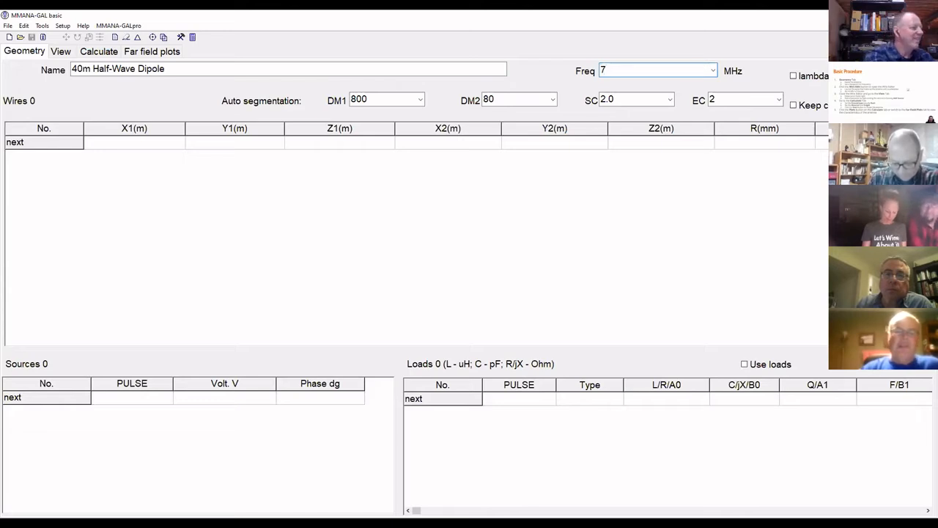
pyautogui.write('.260')
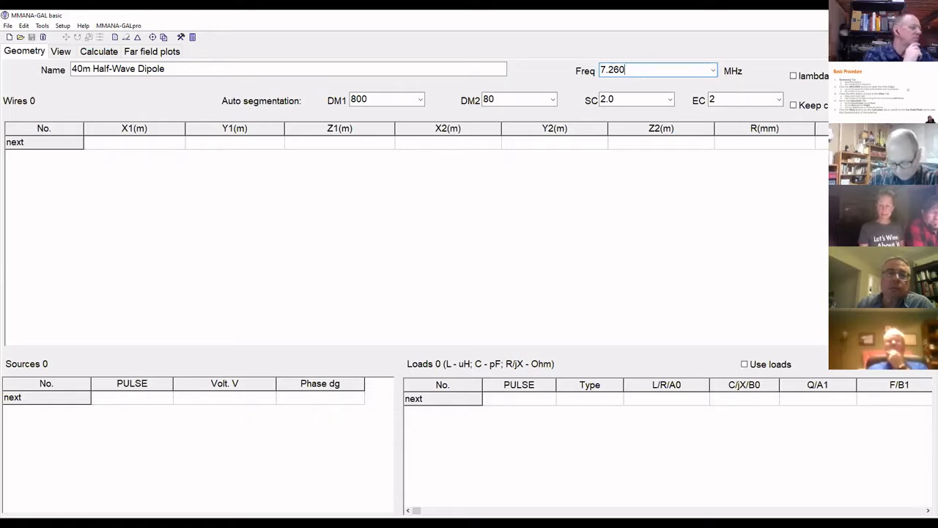
pyautogui.click(194, 67)
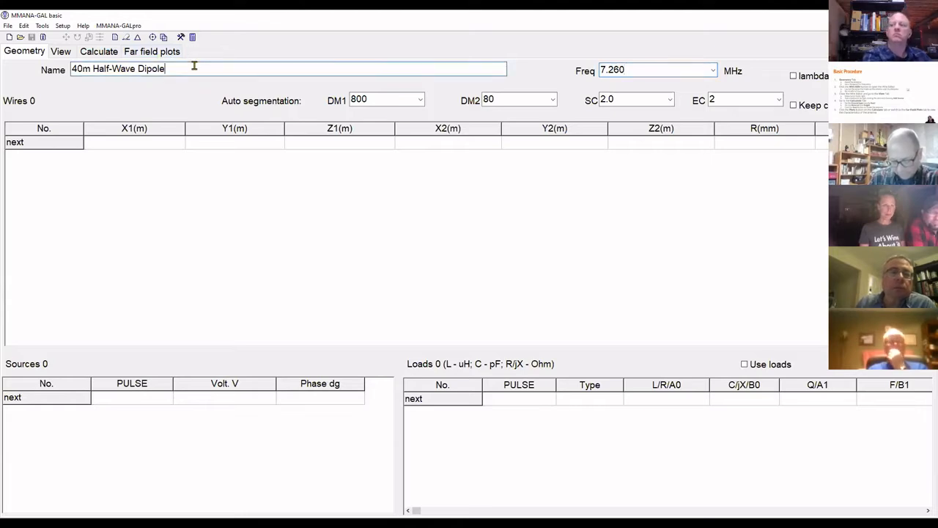
pyautogui.click(643, 71)
pyautogui.click(643, 71)
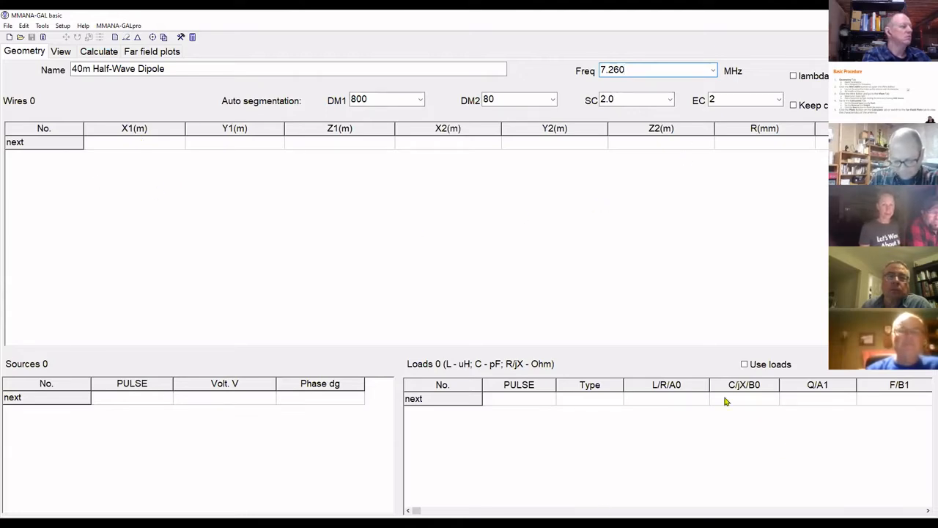
# Draw a wire about 50 m long along the X axis, centred on the origin, in the wire editor's XY projection.
pyautogui.click(61, 52)
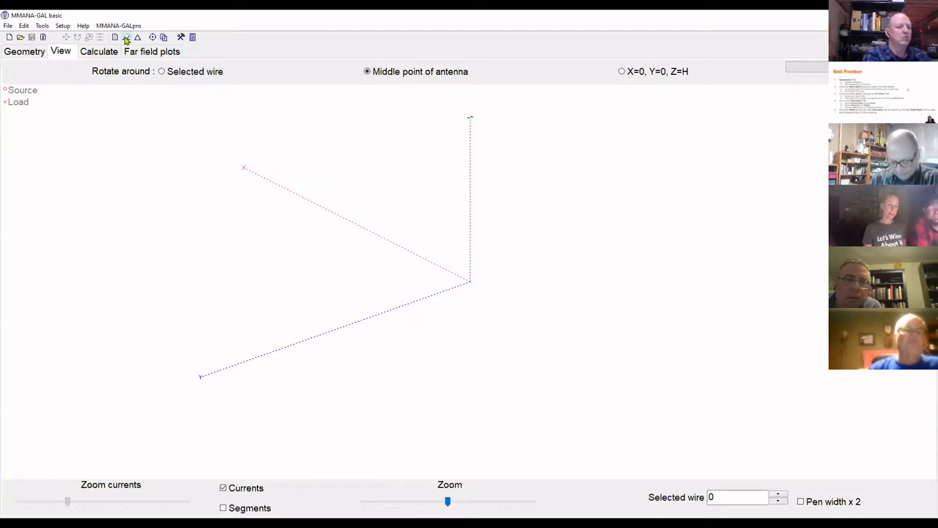
pyautogui.click(126, 38)
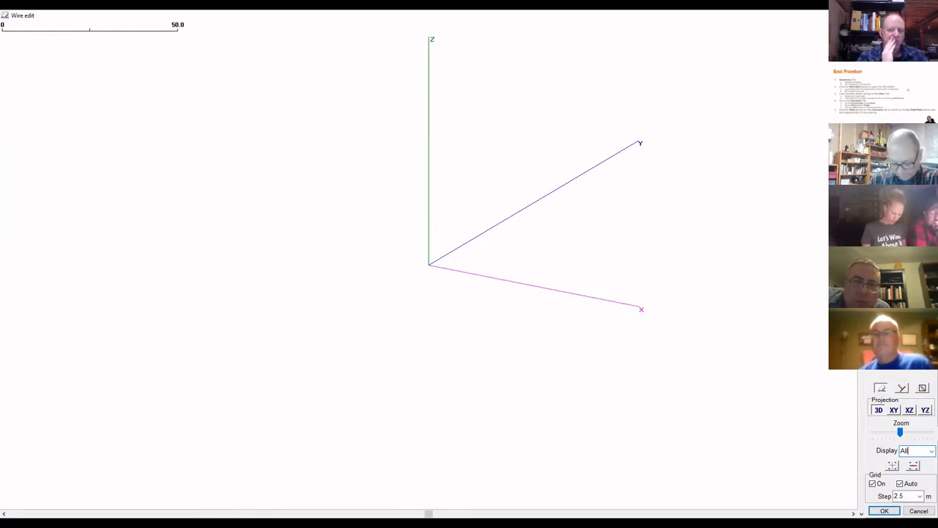
pyautogui.moveTo(504, 16); pyautogui.dragTo(504, 88)
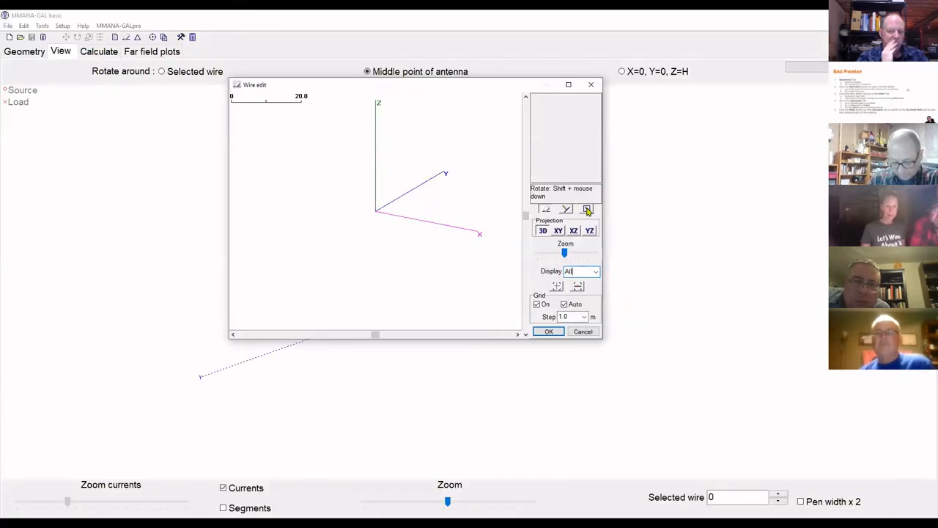
pyautogui.click(569, 85)
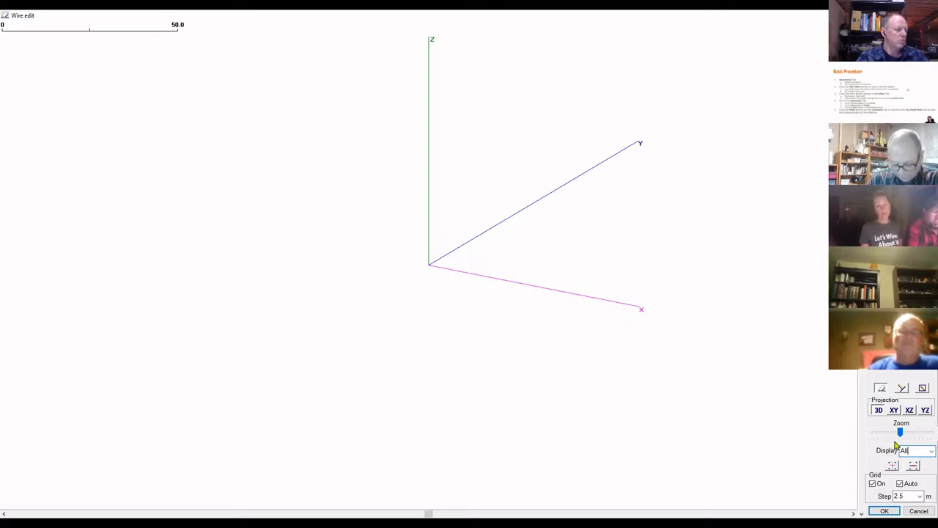
pyautogui.moveTo(901, 433); pyautogui.dragTo(901, 434)
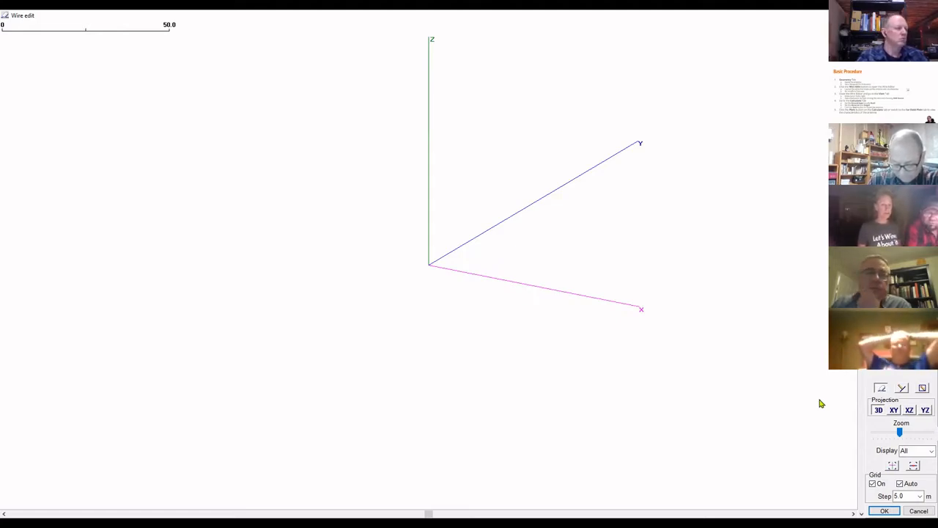
pyautogui.click(895, 412)
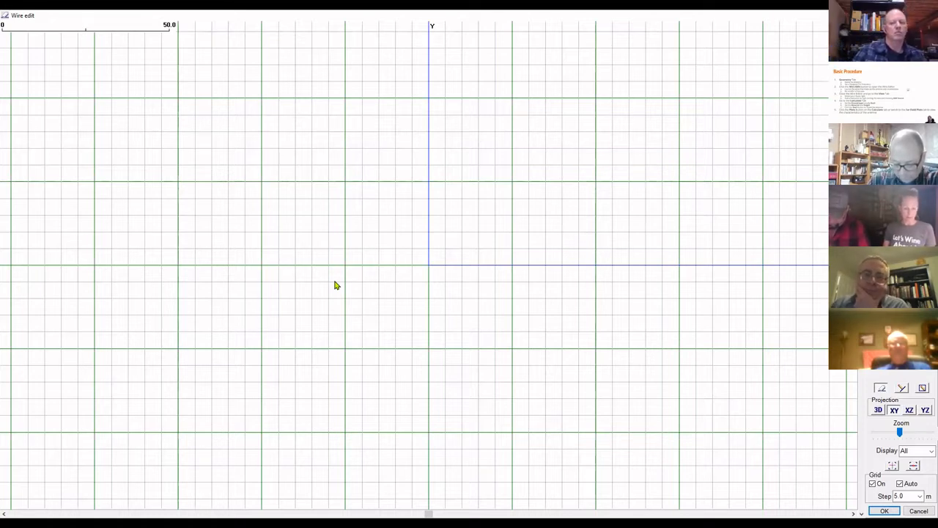
pyautogui.click(902, 389)
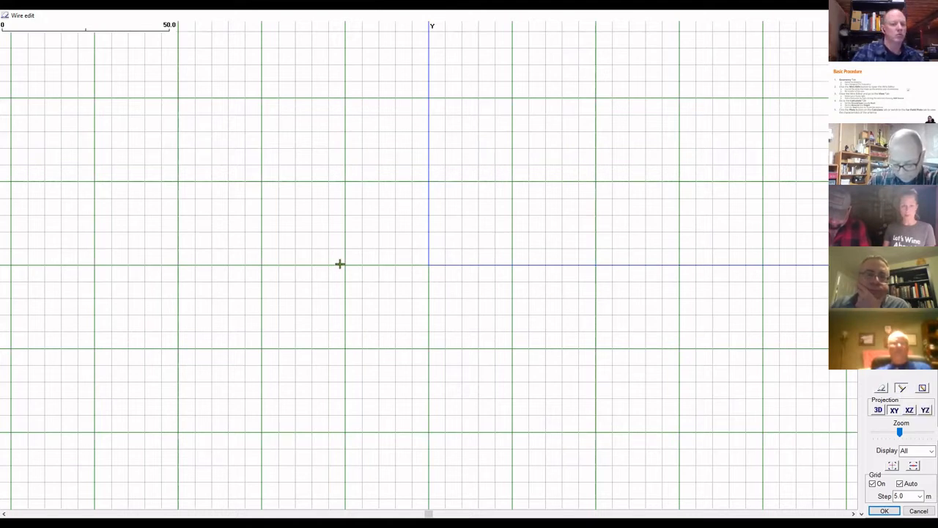
pyautogui.moveTo(345, 262)
pyautogui.mouseDown()
pyautogui.moveTo(452, 286)
pyautogui.moveTo(511, 265)
pyautogui.mouseUp()
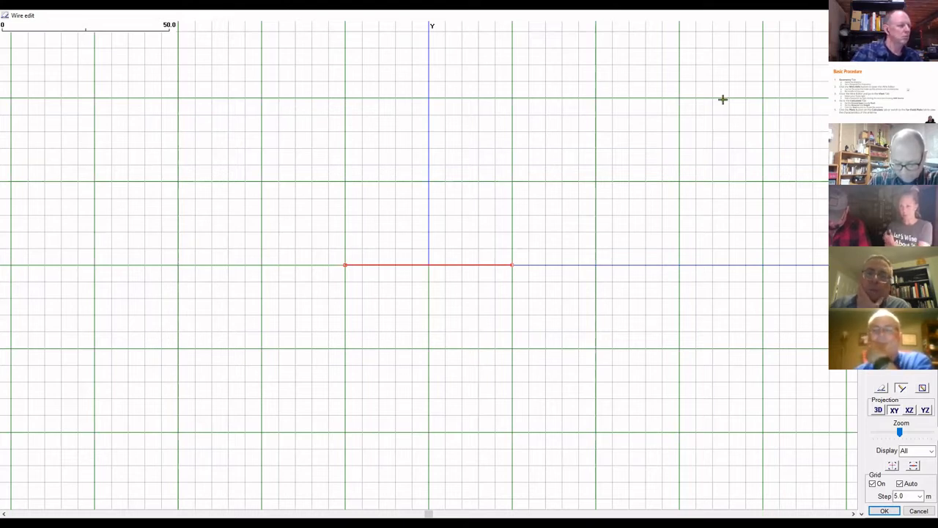
# Set the drawn wire's length to 20 m in its wire definition, keeping the middle point, and accept the wire edits.
pyautogui.rightClick(432, 269)
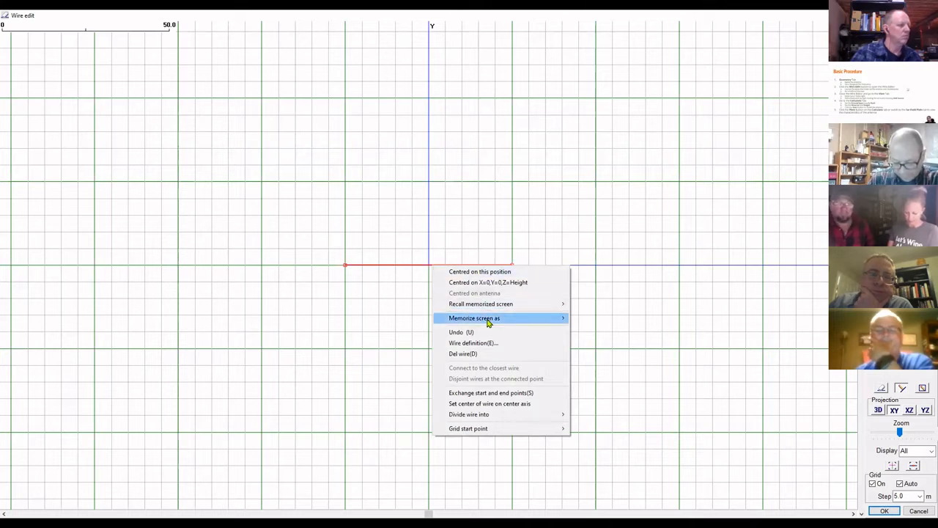
pyautogui.click(429, 265)
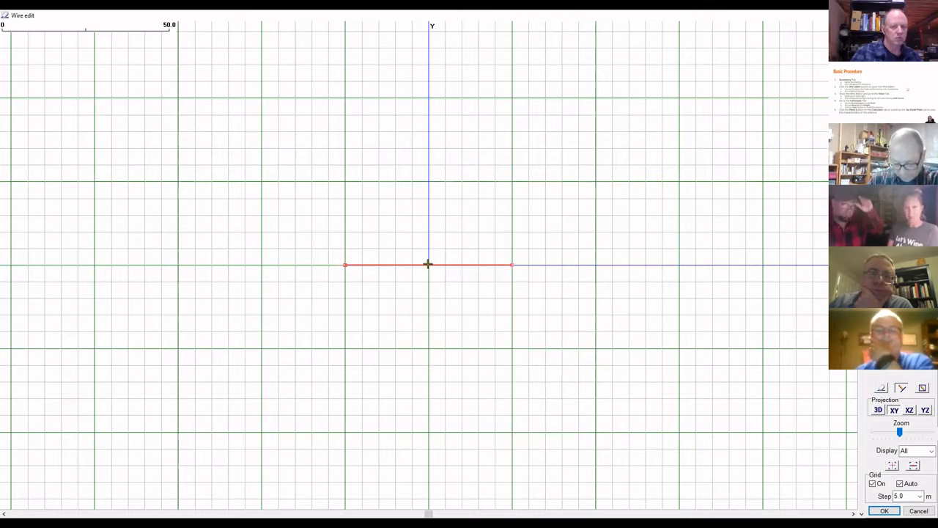
pyautogui.rightClick(430, 265)
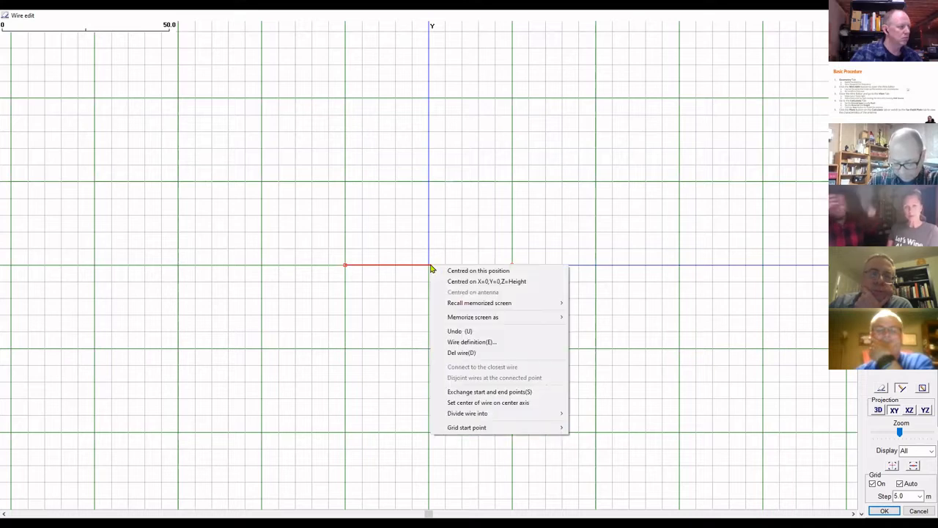
pyautogui.click(486, 345)
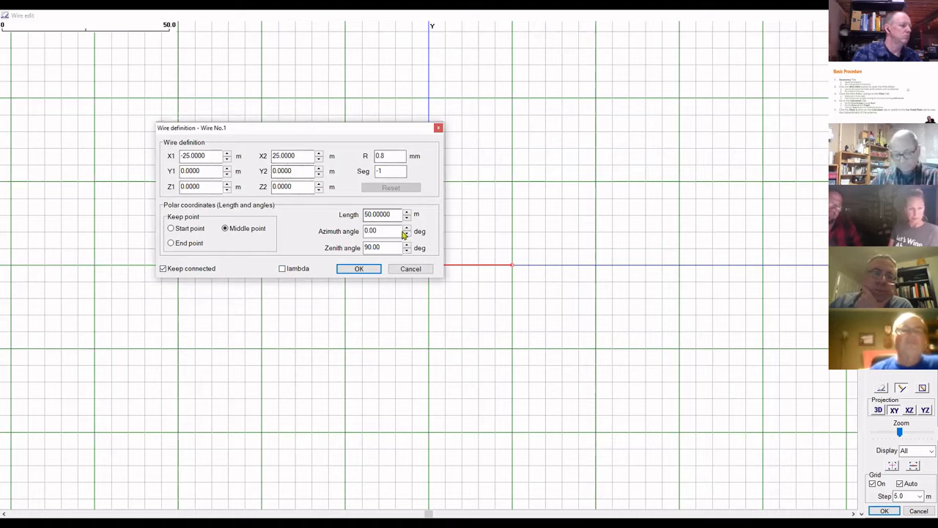
pyautogui.moveTo(386, 214); pyautogui.dragTo(311, 208)
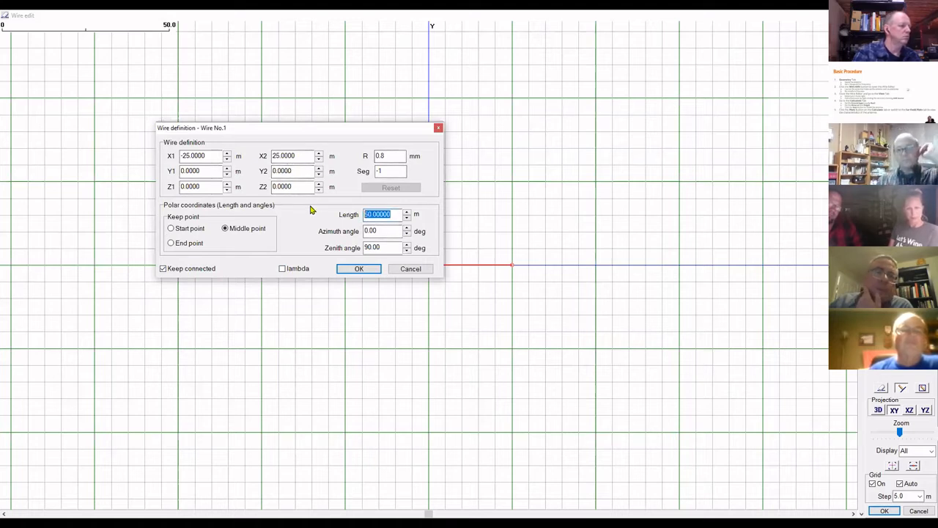
pyautogui.write('20')
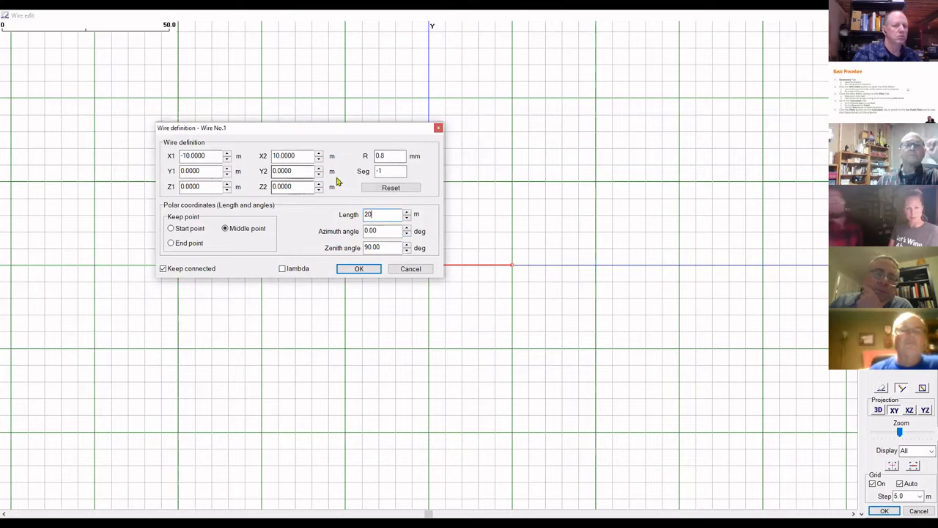
pyautogui.click(359, 269)
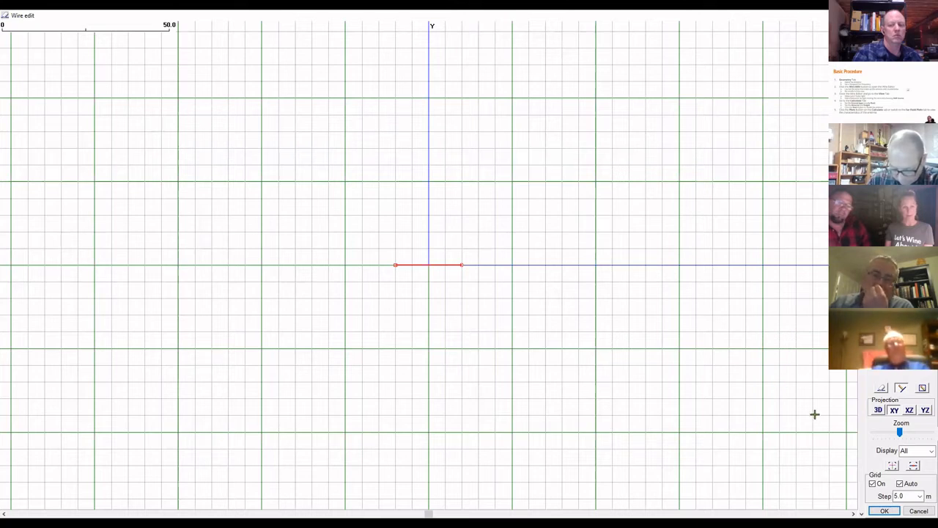
pyautogui.click(884, 511)
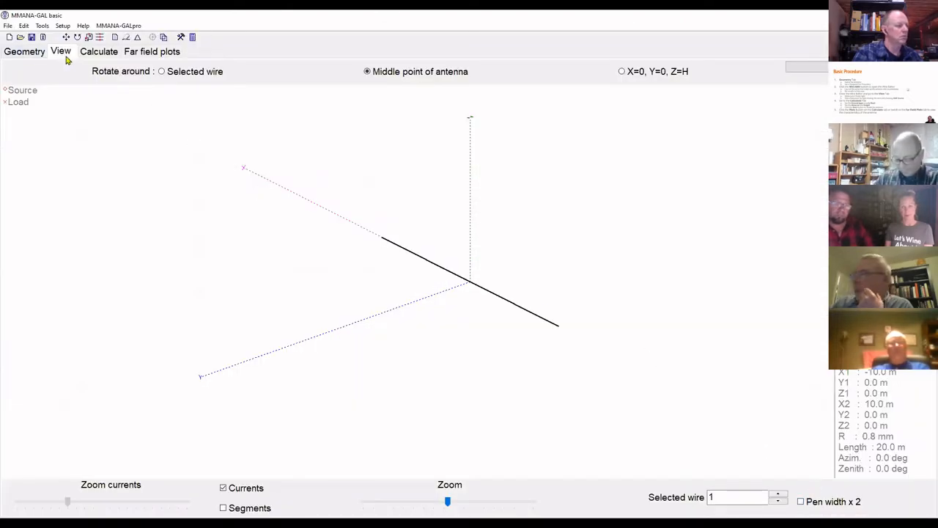
# Add a source at the center of the dipole wire in the 3D antenna view.
pyautogui.moveTo(401, 347); pyautogui.dragTo(436, 368)
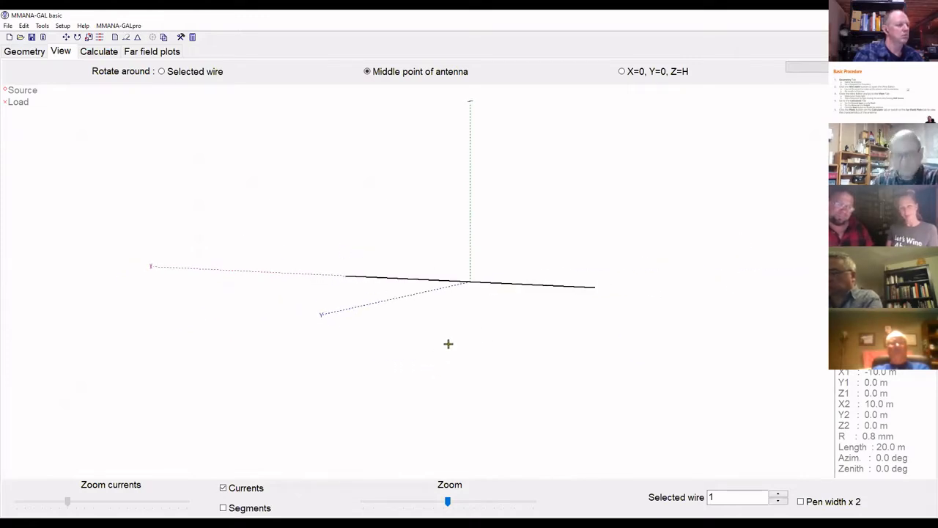
pyautogui.moveTo(448, 344); pyautogui.dragTo(450, 341)
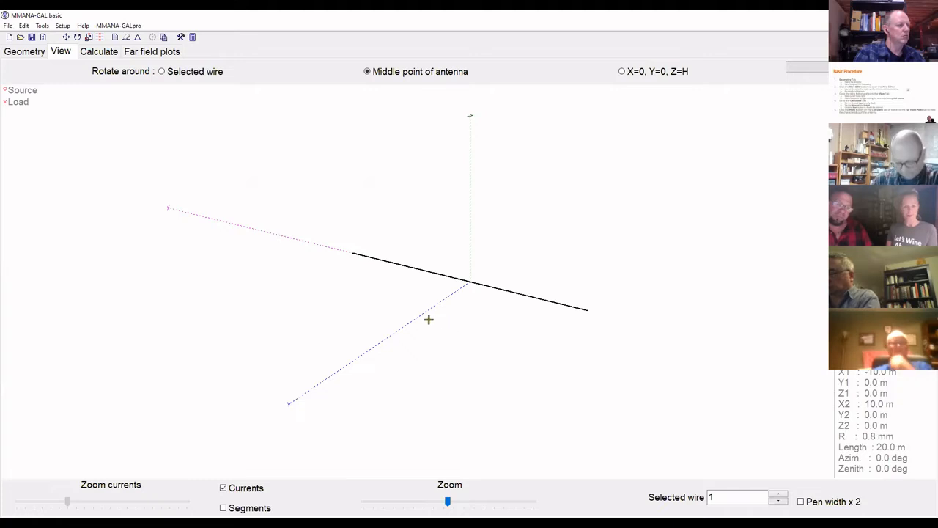
pyautogui.rightClick(484, 283)
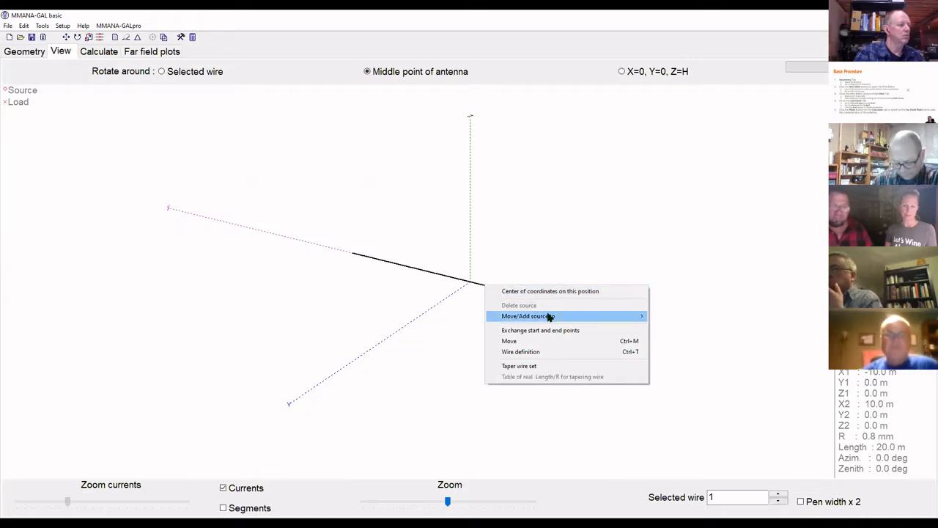
pyautogui.moveTo(550, 317)
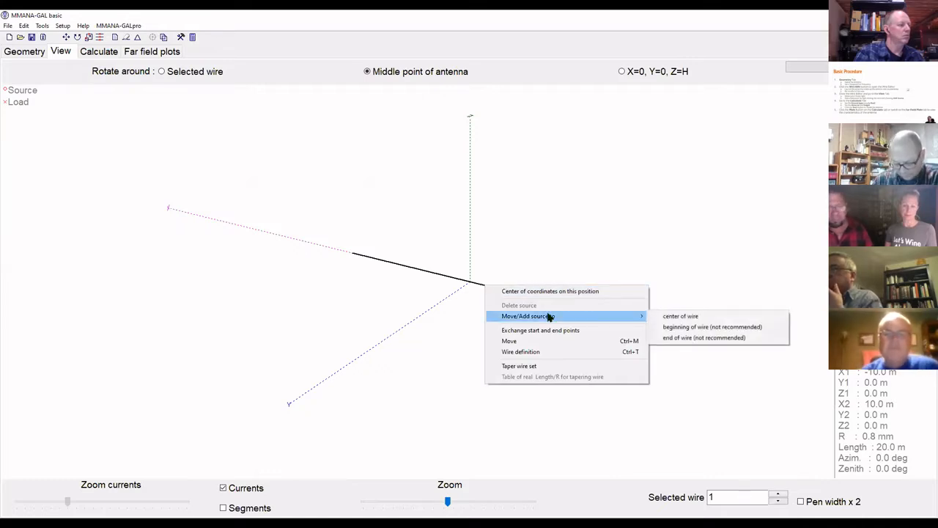
pyautogui.click(702, 321)
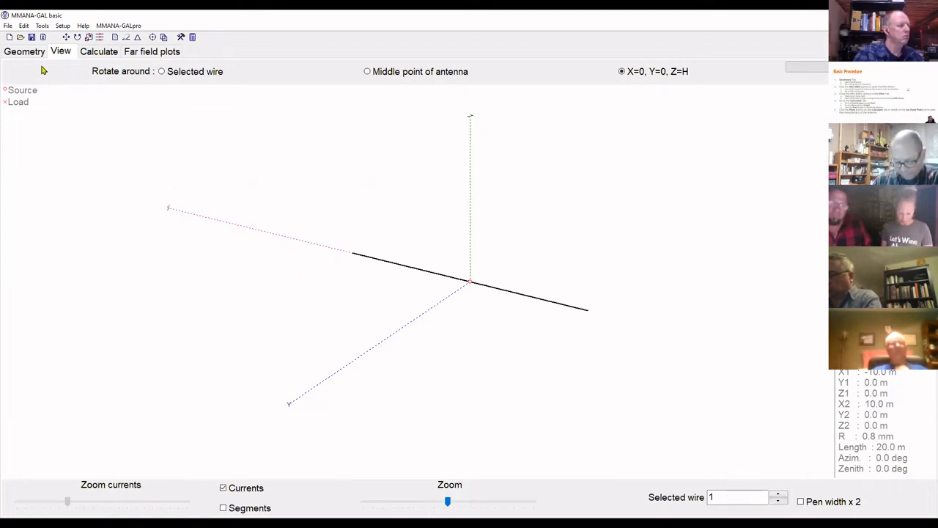
# Set the ground type for the antenna calculation to Perfect.
pyautogui.click(88, 52)
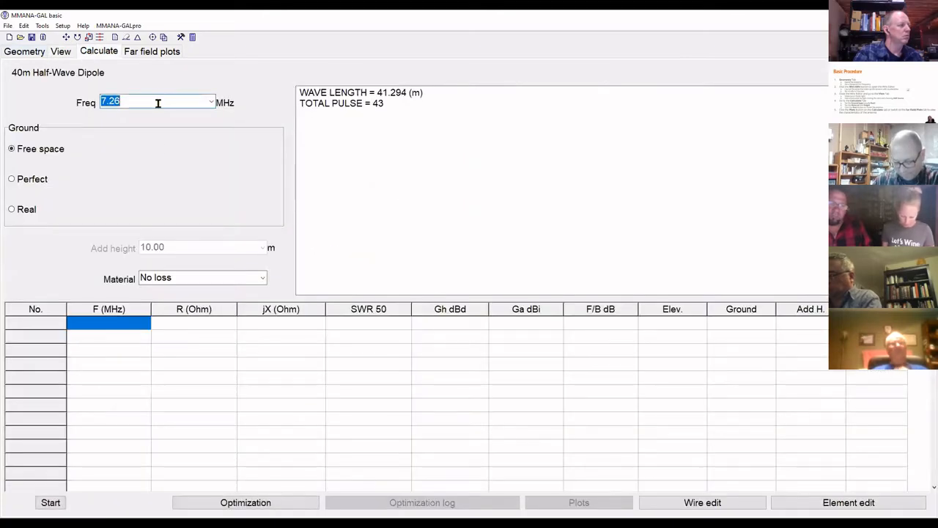
pyautogui.click(128, 100)
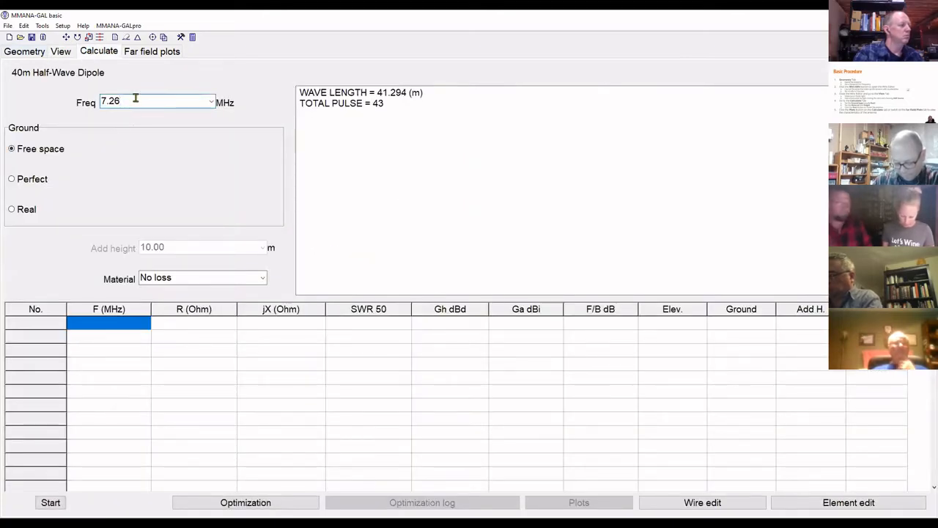
pyautogui.moveTo(128, 103); pyautogui.dragTo(63, 95)
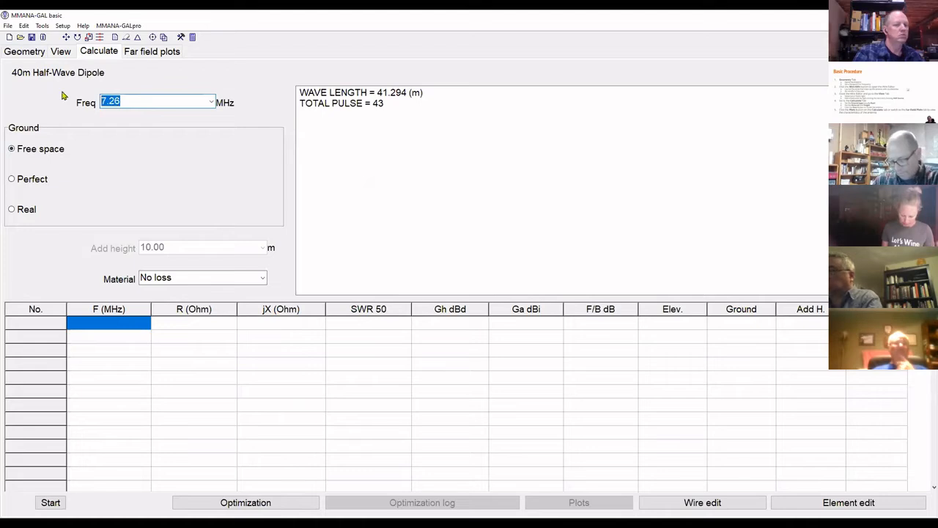
pyautogui.click(137, 100)
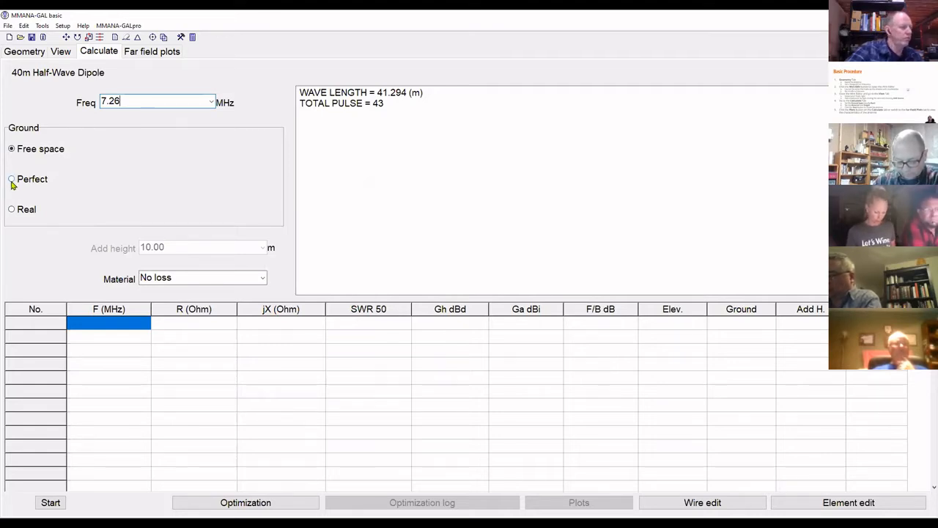
pyautogui.click(12, 185)
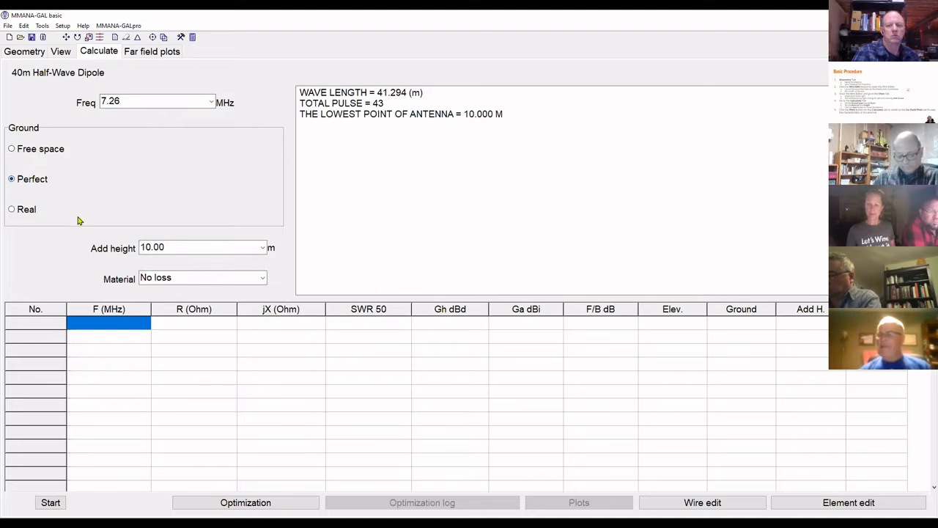
# Set the ground type to Real and review the real ground's dielectric and conductivity settings, leaving them as they are.
pyautogui.click(21, 212)
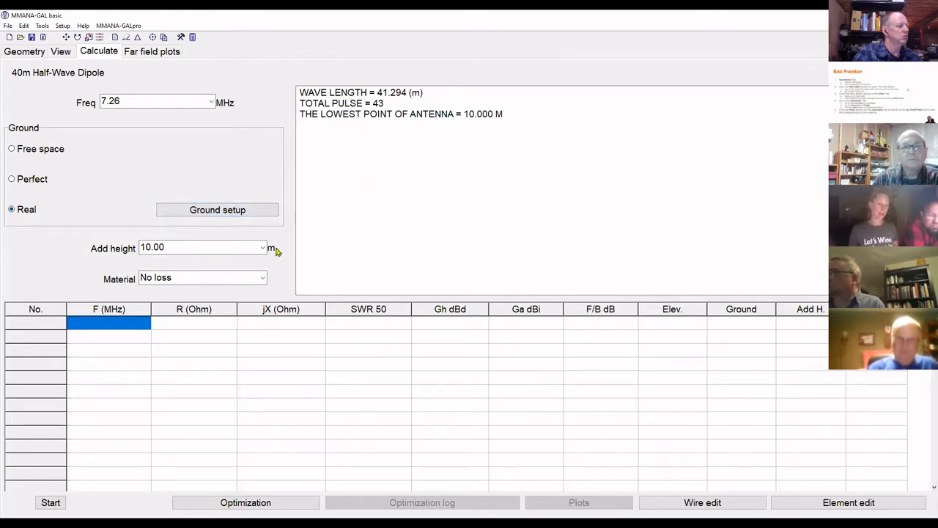
pyautogui.click(218, 210)
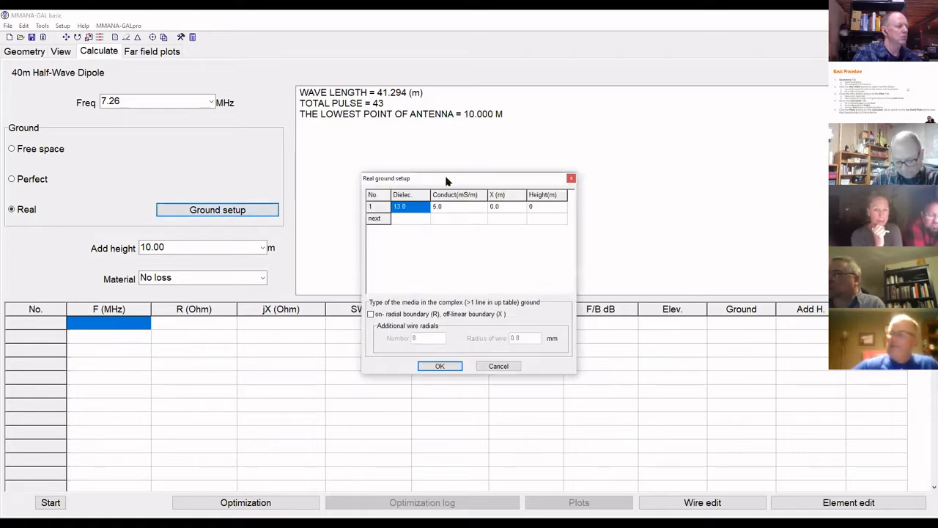
pyautogui.moveTo(447, 180); pyautogui.dragTo(421, 155)
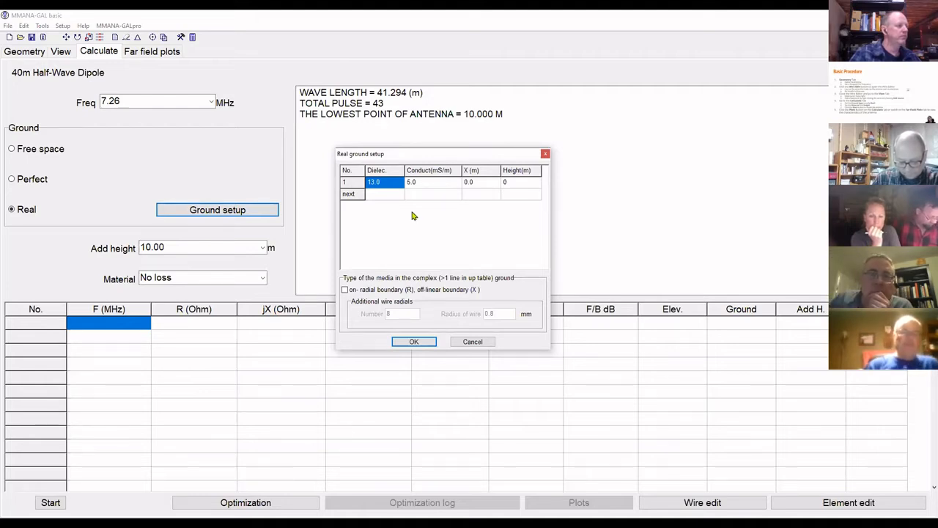
pyautogui.click(414, 342)
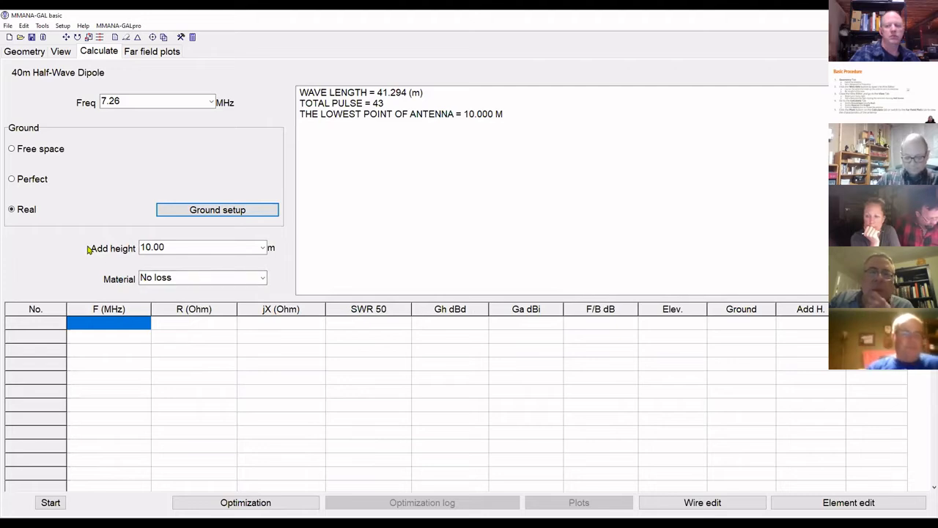
pyautogui.click(218, 211)
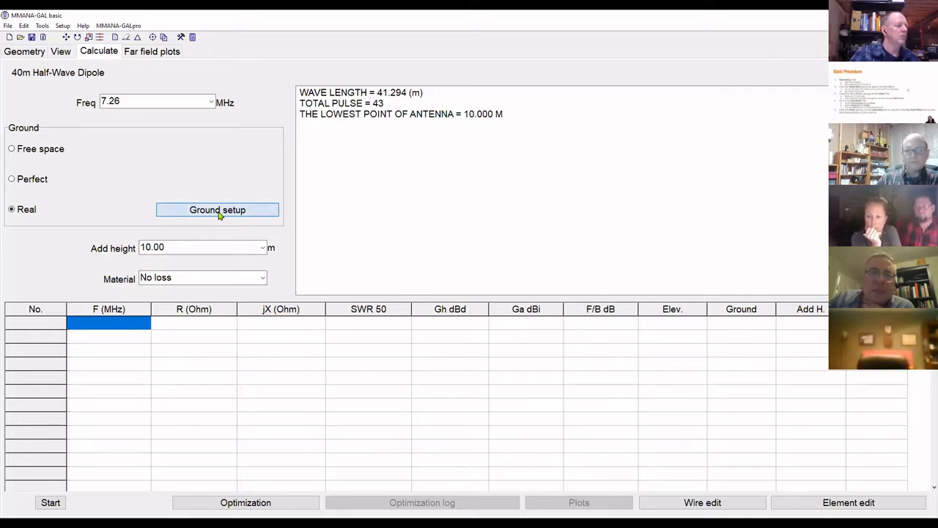
pyautogui.click(502, 372)
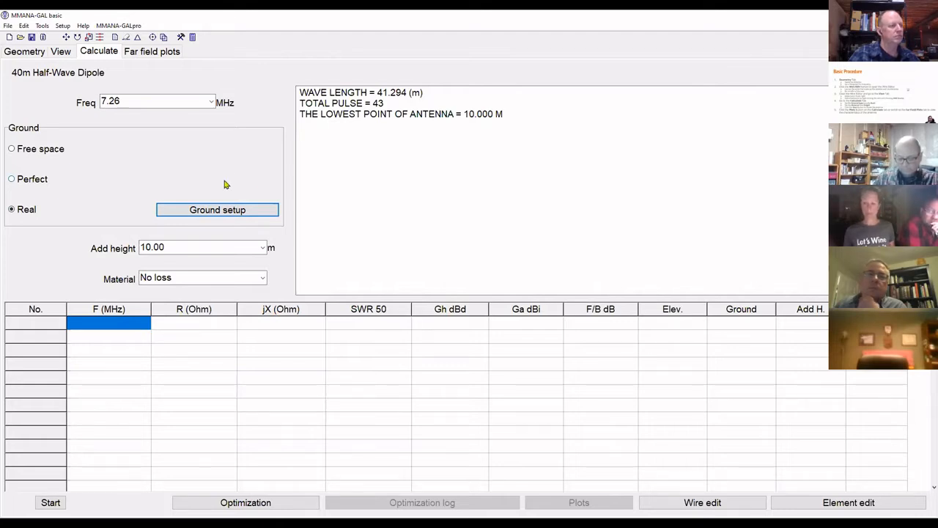
pyautogui.click(220, 211)
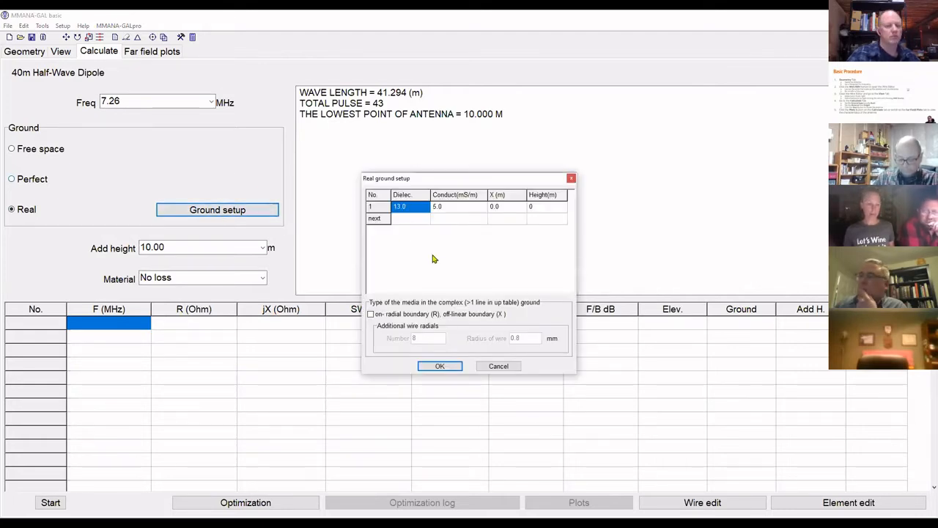
pyautogui.click(498, 366)
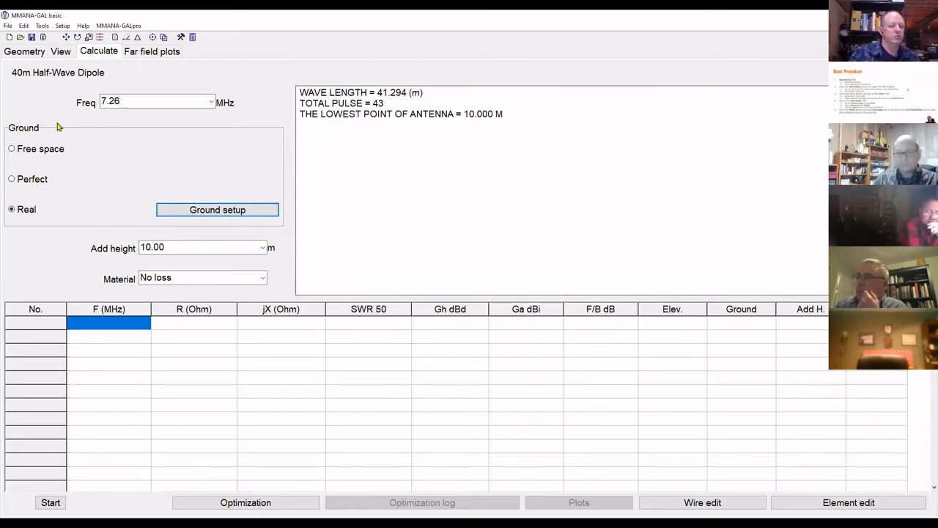
# Set the antenna's added height above ground to 0.1 m.
pyautogui.doubleClick(213, 252)
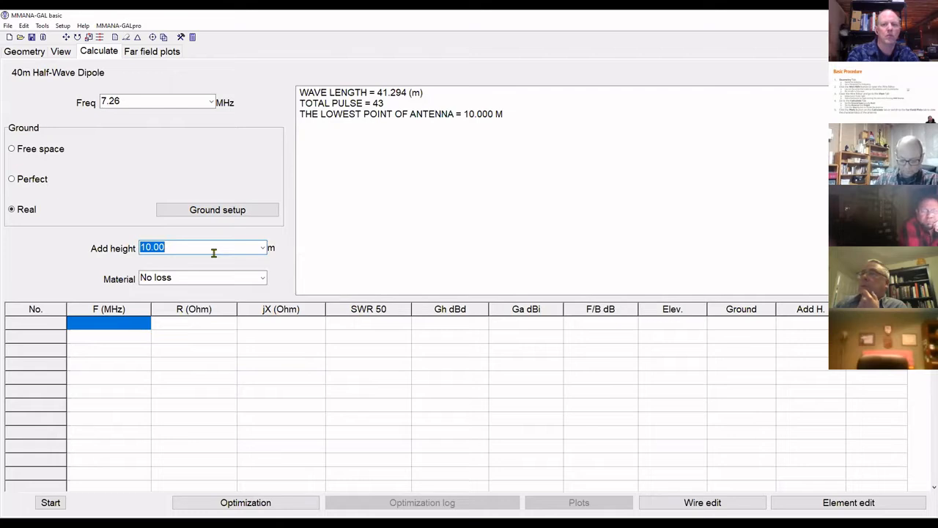
pyautogui.write('0')
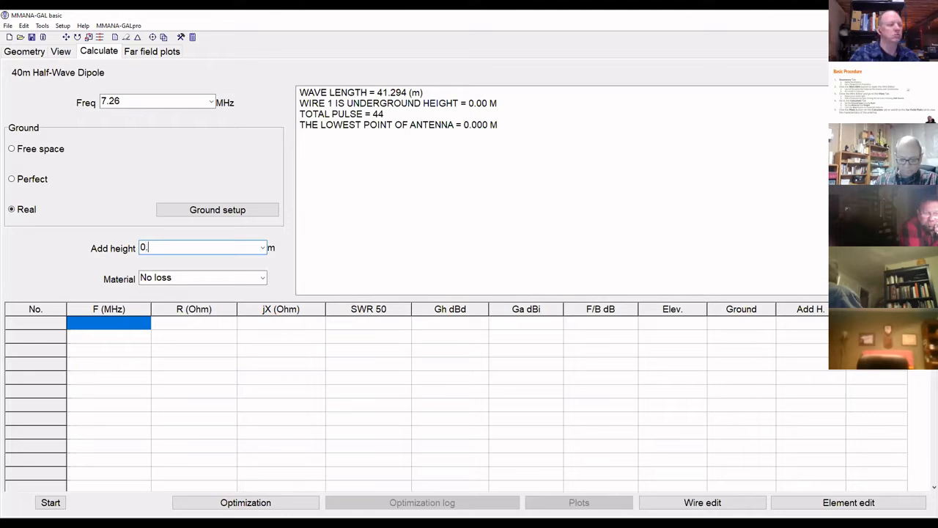
pyautogui.write('.1')
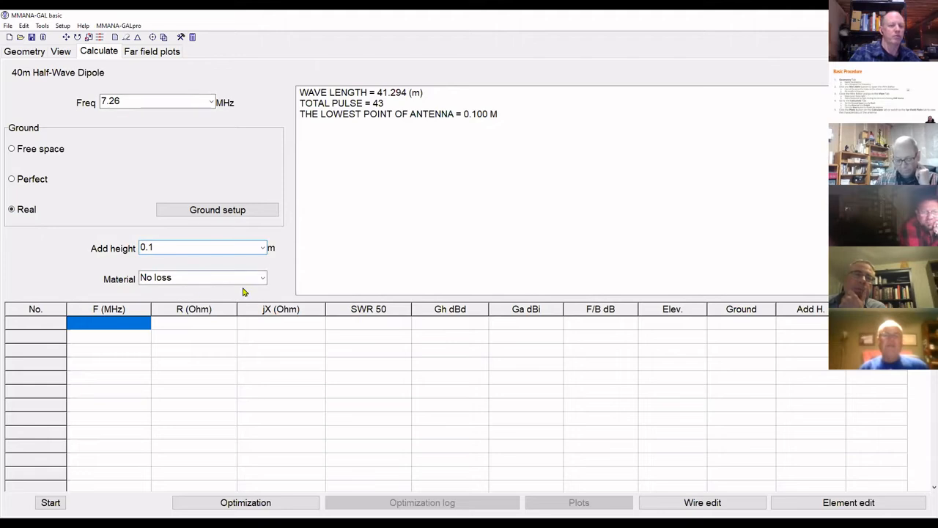
# Set the antenna material to Cu wire, run the calculation and check the resulting SWR.
pyautogui.click(264, 280)
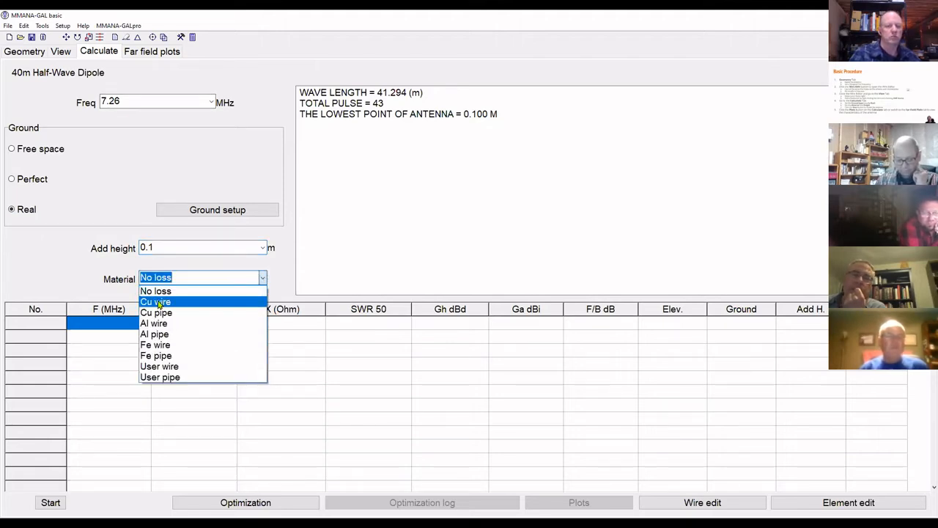
pyautogui.click(158, 302)
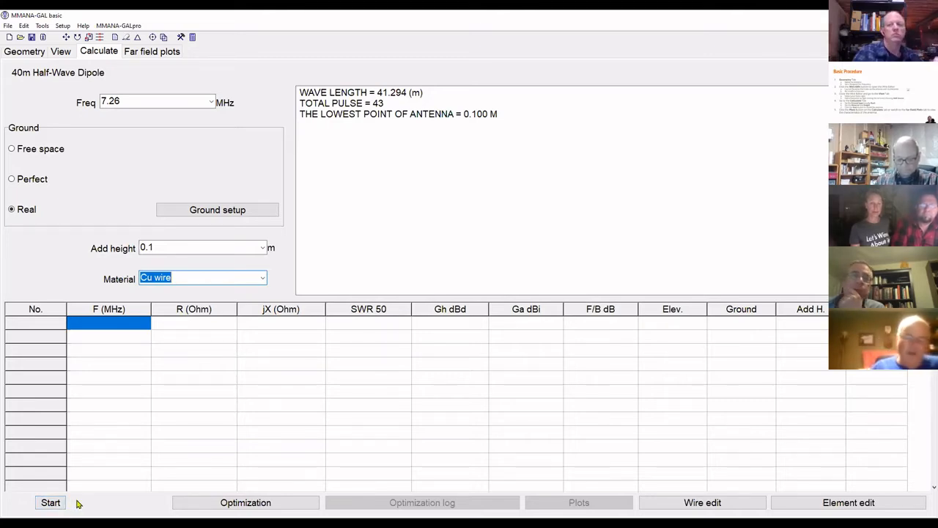
pyautogui.click(51, 504)
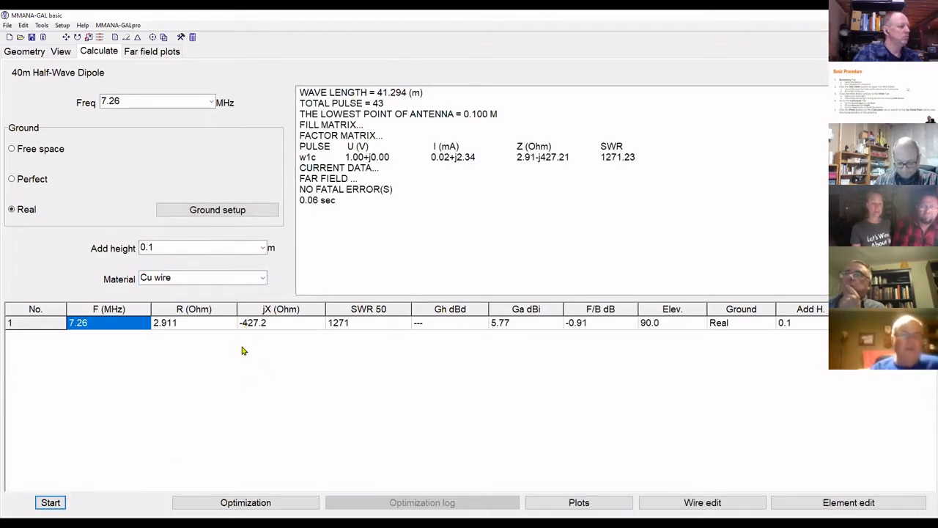
pyautogui.click(354, 327)
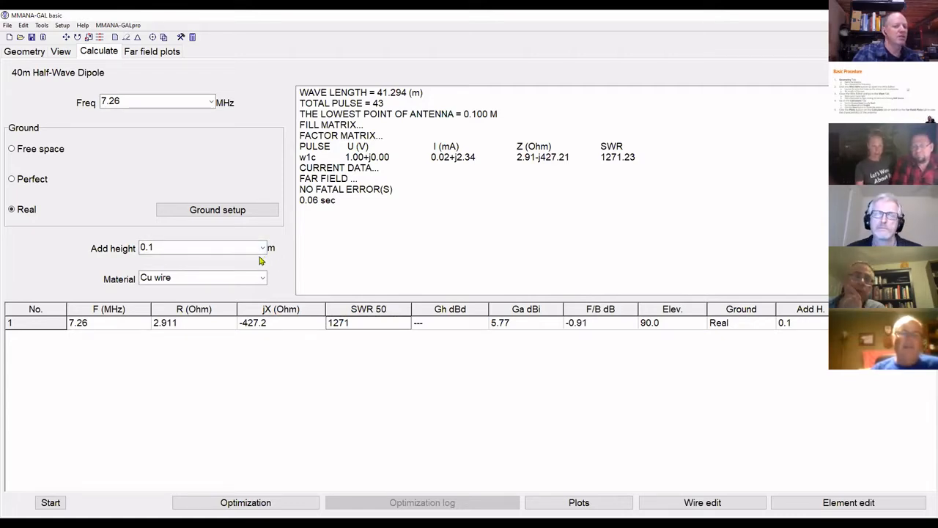
# Set the added height to 3 m and recalculate the antenna.
pyautogui.click(227, 248)
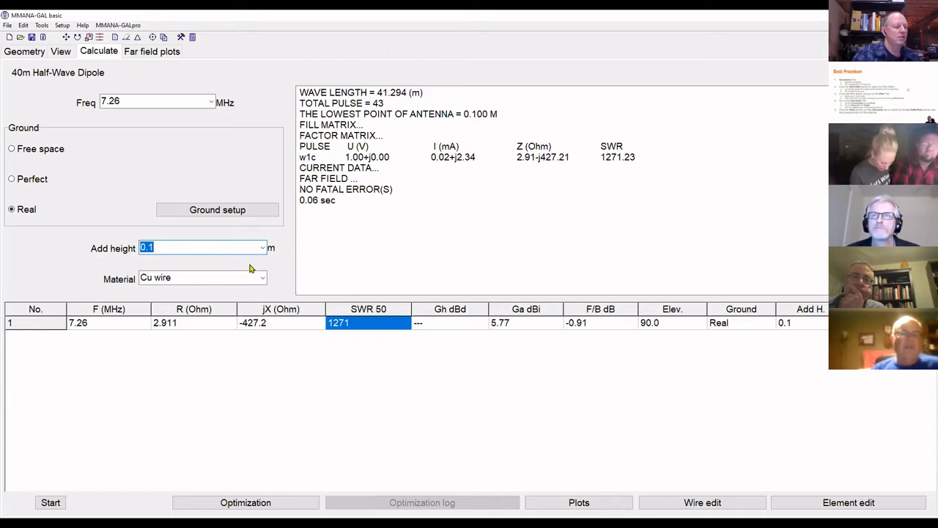
pyautogui.write('3')
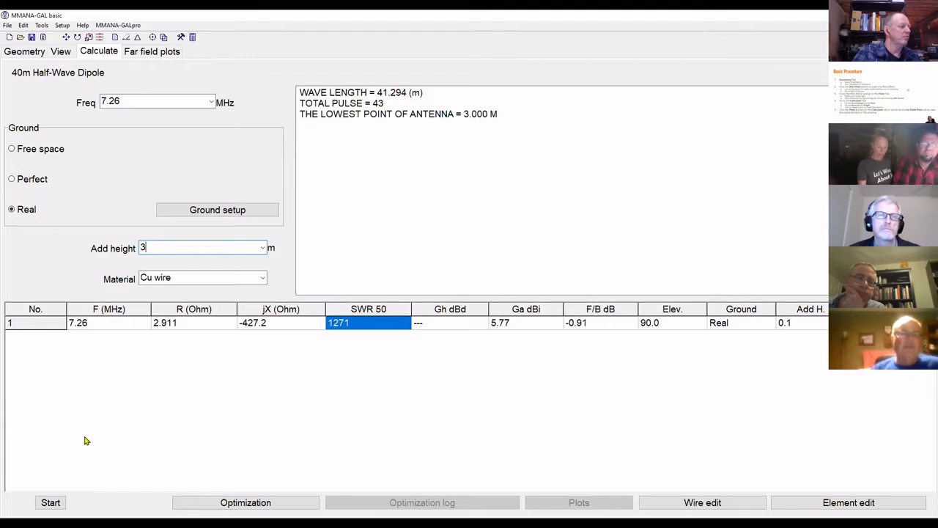
pyautogui.click(47, 505)
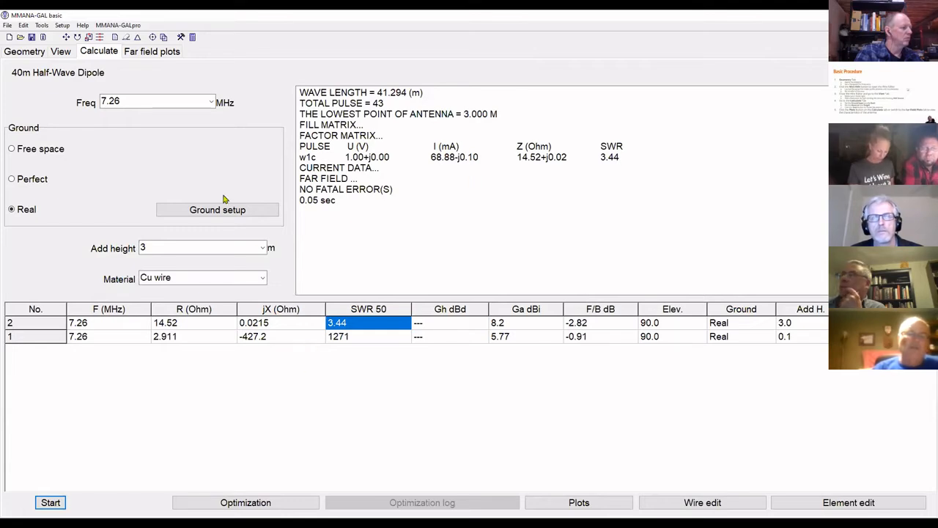
# Examine the far field plots, reading the gain at a low elevation angle and straight up on the elevation pattern.
pyautogui.click(168, 54)
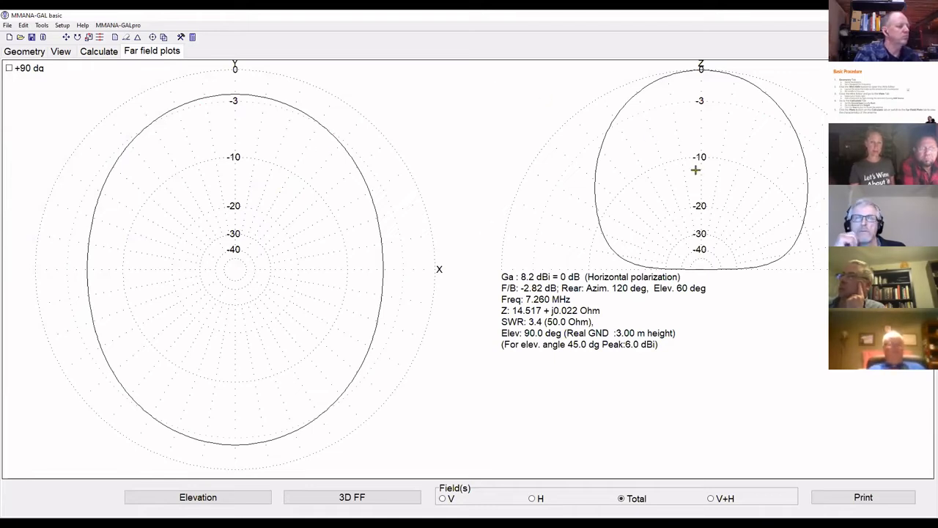
pyautogui.moveTo(695, 168); pyautogui.dragTo(811, 198)
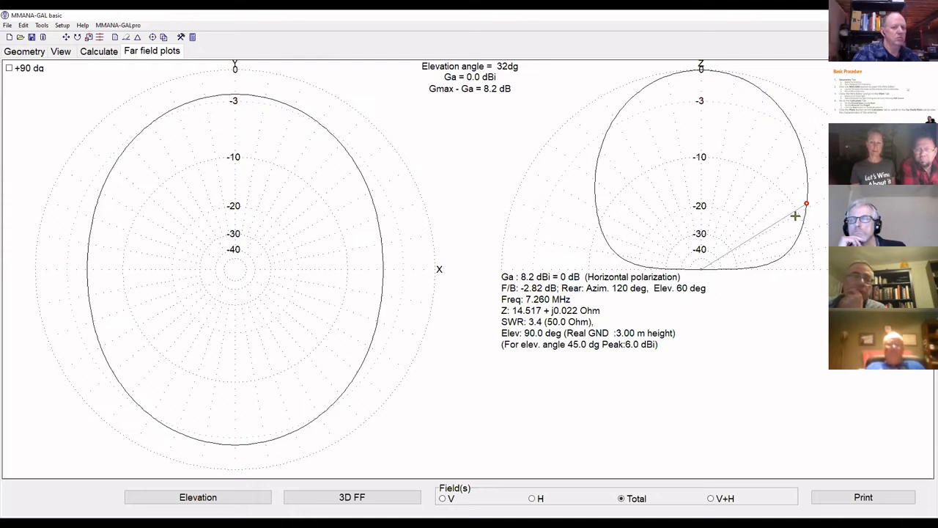
pyautogui.moveTo(794, 214)
pyautogui.mouseDown()
pyautogui.moveTo(743, 151)
pyautogui.moveTo(699, 126)
pyautogui.mouseUp()
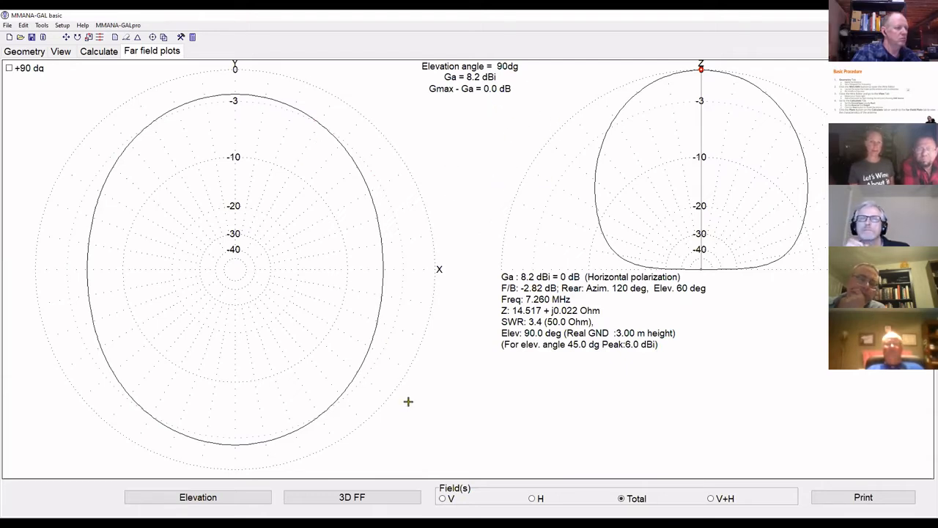
# Inspect the 3D far field pattern from a different angle and close its view.
pyautogui.click(369, 497)
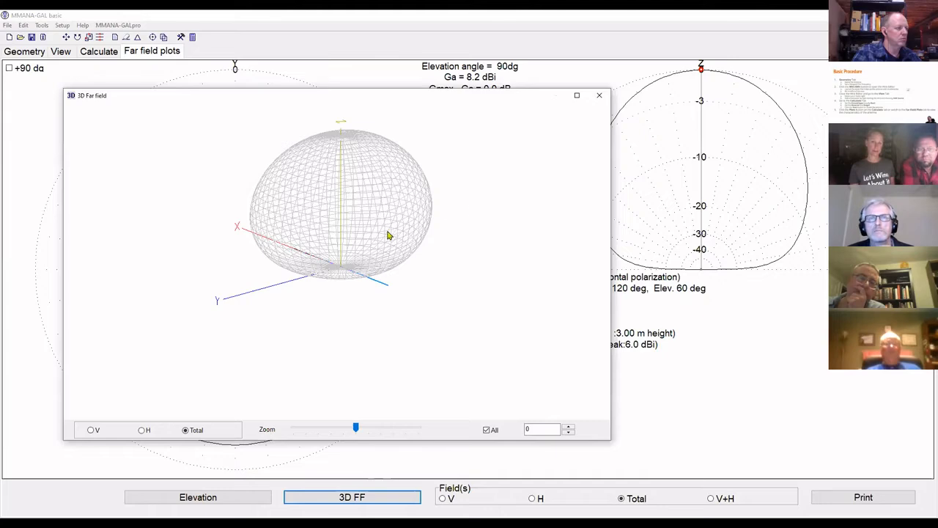
pyautogui.moveTo(350, 246); pyautogui.dragTo(352, 272)
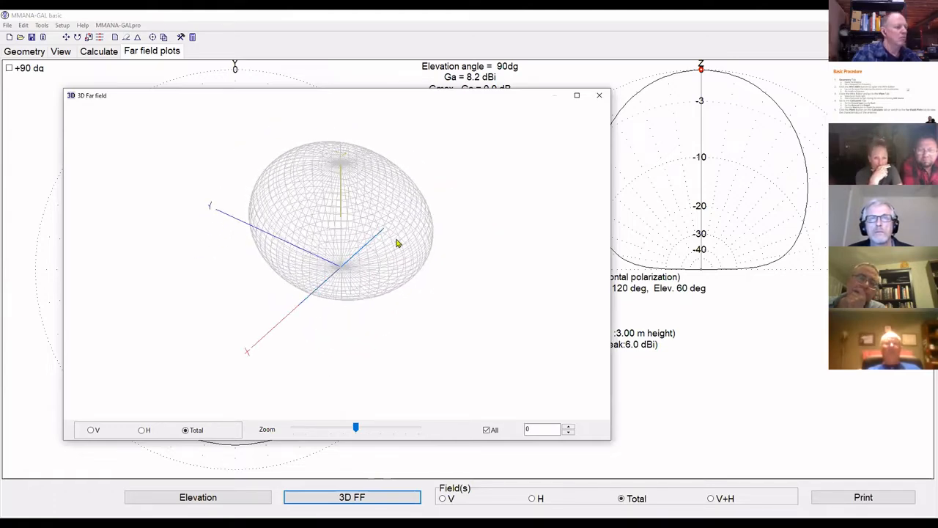
pyautogui.click(599, 96)
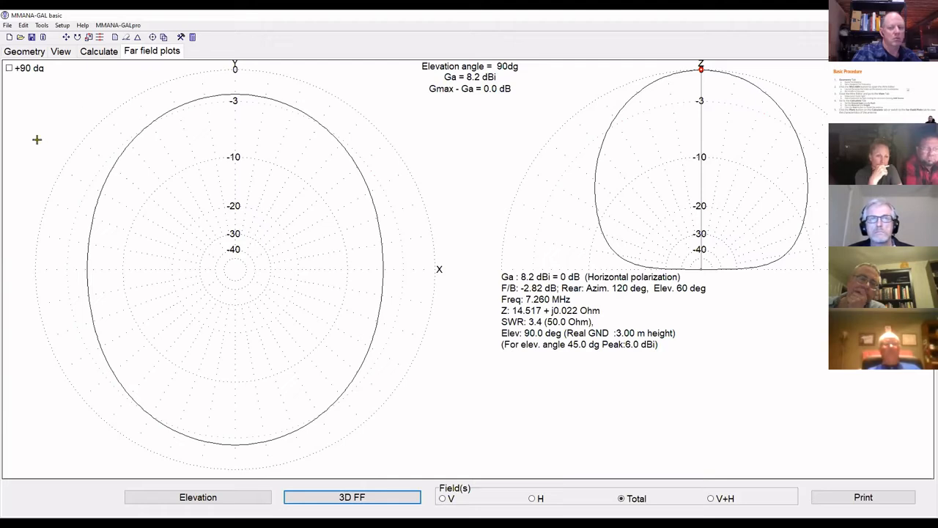
# Generate the detailed frequency plots for the 3 m high dipole and review its SWR curve.
pyautogui.click(102, 51)
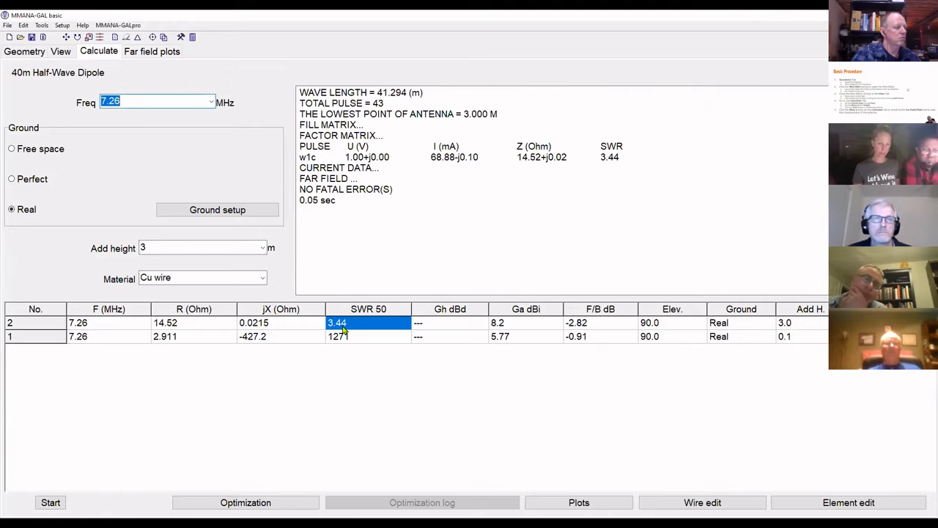
pyautogui.click(578, 504)
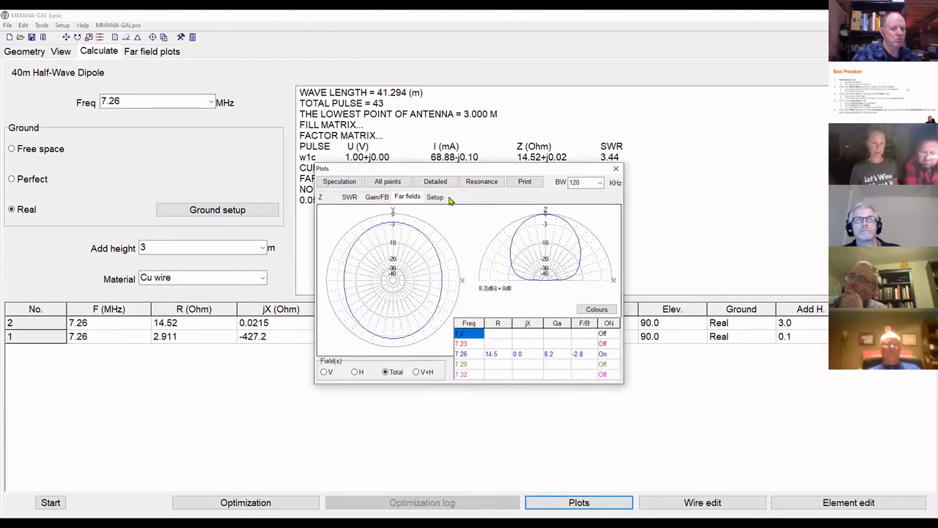
pyautogui.moveTo(480, 170); pyautogui.dragTo(352, 81)
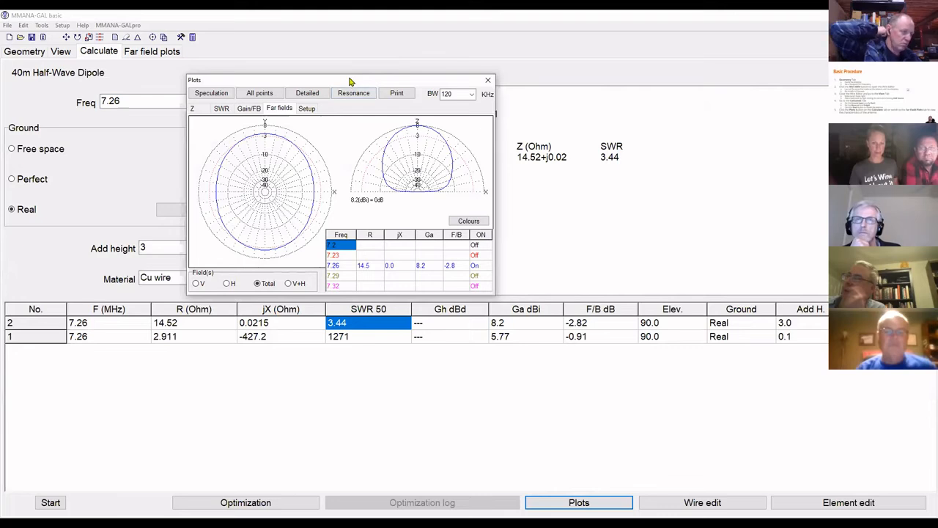
pyautogui.moveTo(294, 80); pyautogui.dragTo(382, 151)
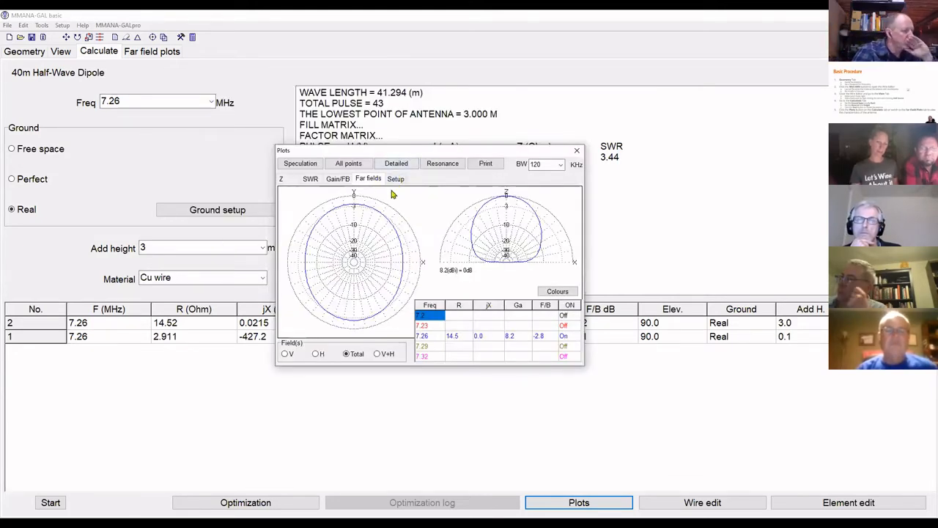
pyautogui.click(311, 179)
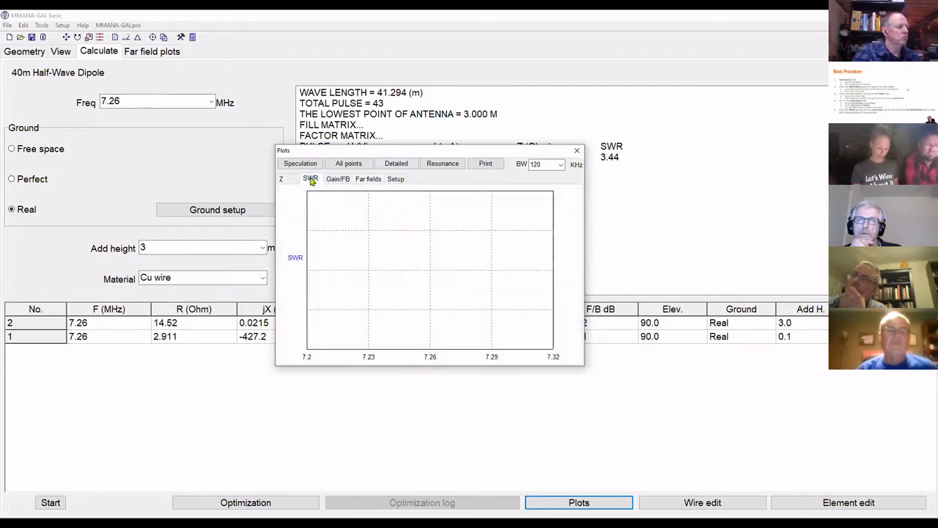
pyautogui.click(398, 167)
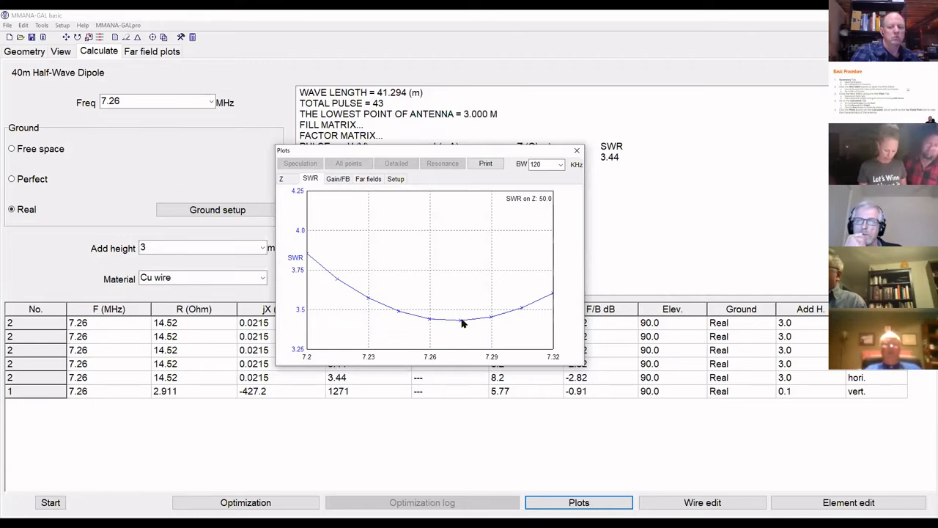
pyautogui.click(337, 179)
pyautogui.click(311, 180)
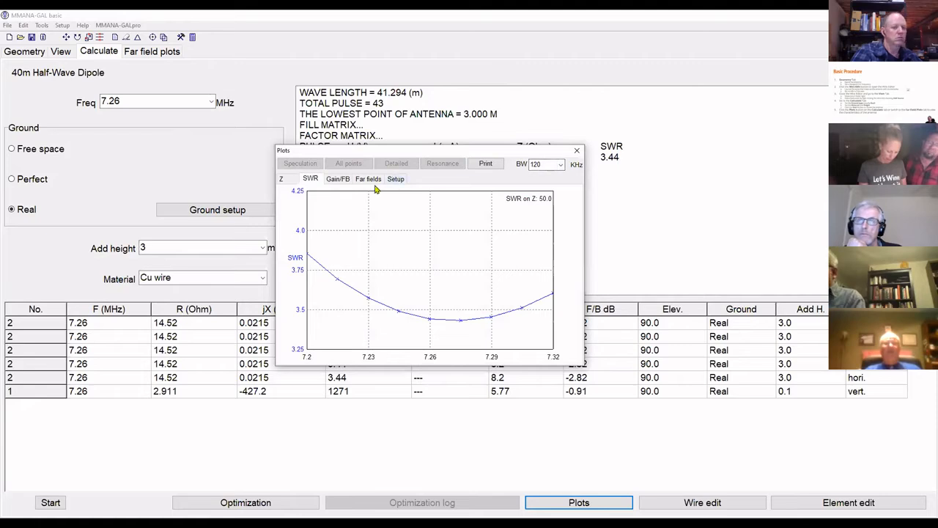
pyautogui.click(577, 150)
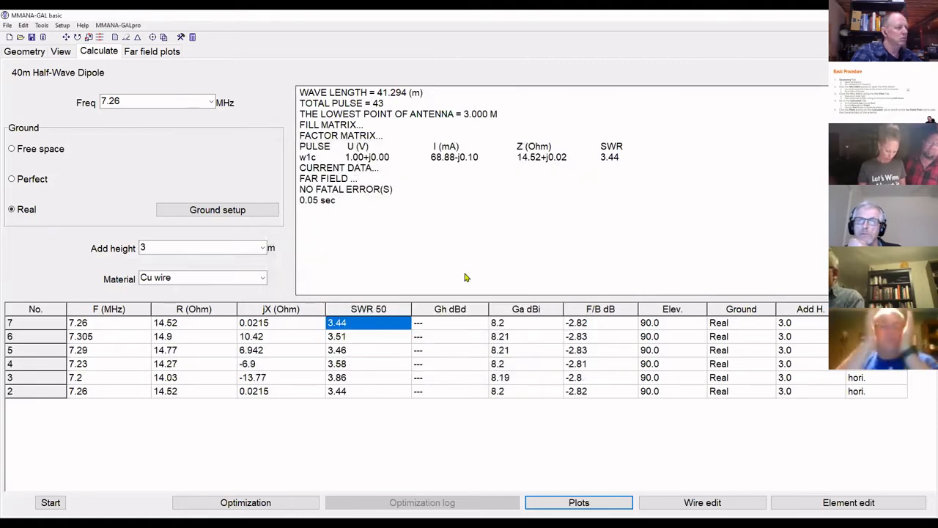
# Review the far field and SWR plots again and rerun the calculation with the same settings.
pyautogui.click(566, 502)
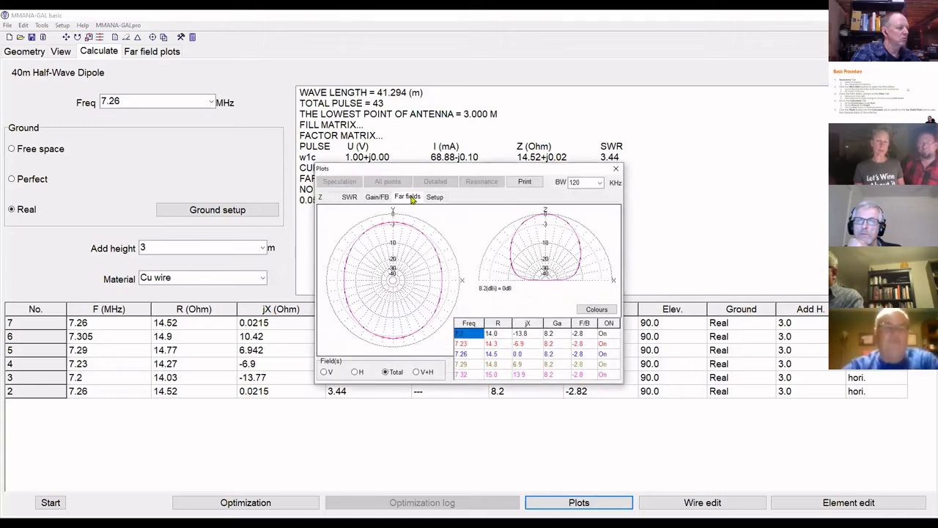
pyautogui.click(350, 197)
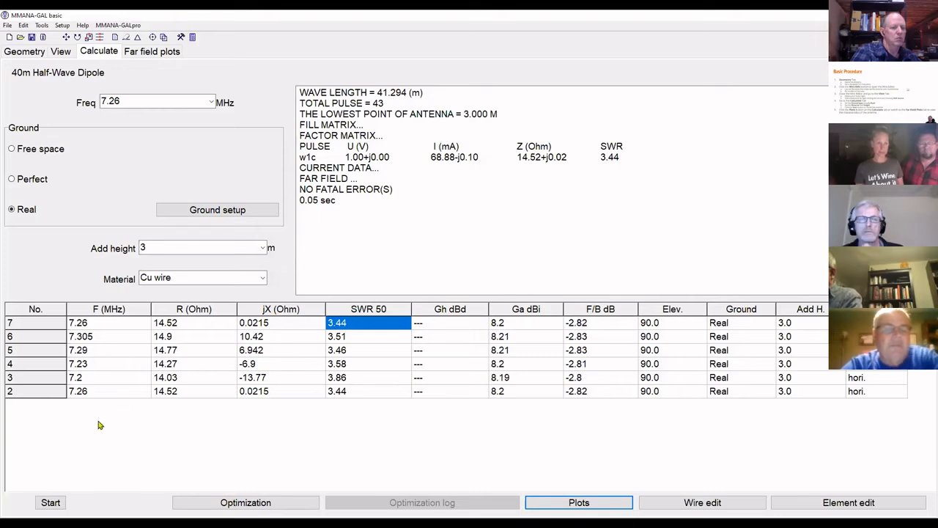
pyautogui.click(51, 506)
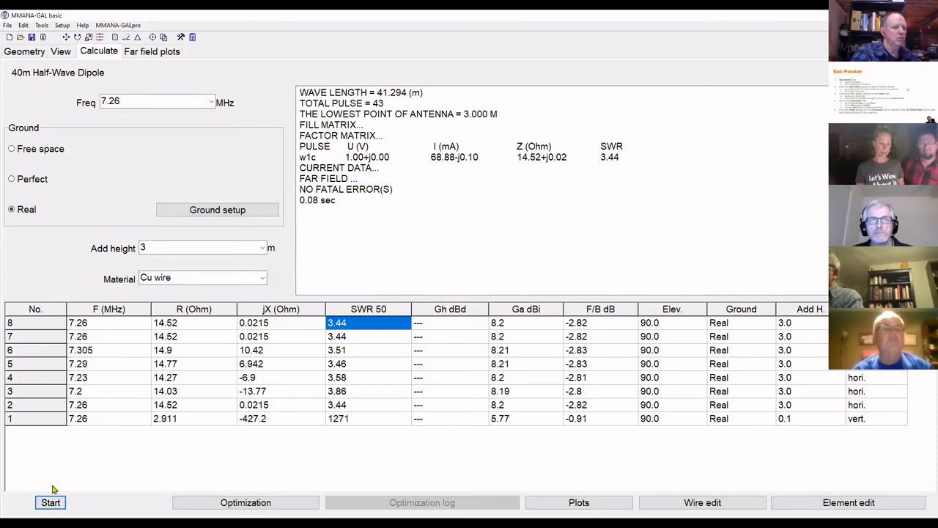
# Run the resonance plot for the 3 m high dipole, writing the current frequency to the tables, and review its SWR curve.
pyautogui.click(579, 503)
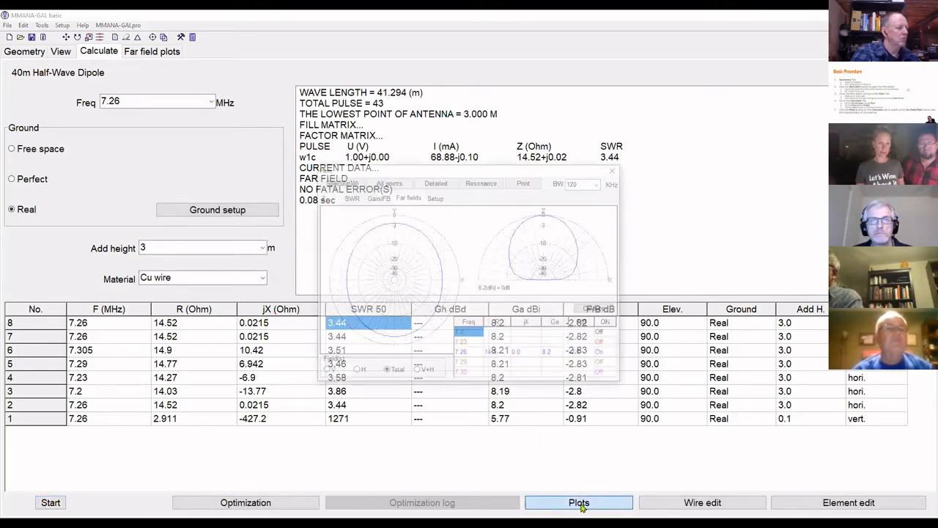
pyautogui.click(350, 198)
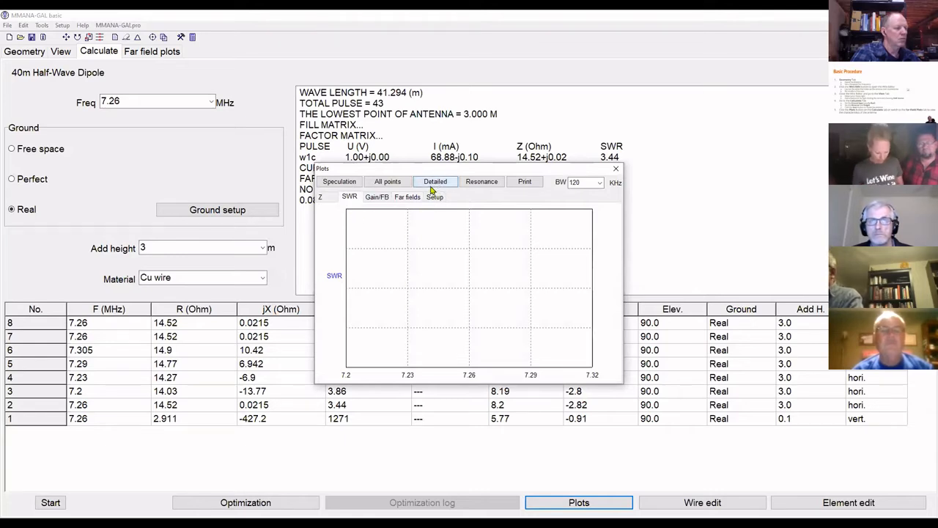
pyautogui.click(485, 183)
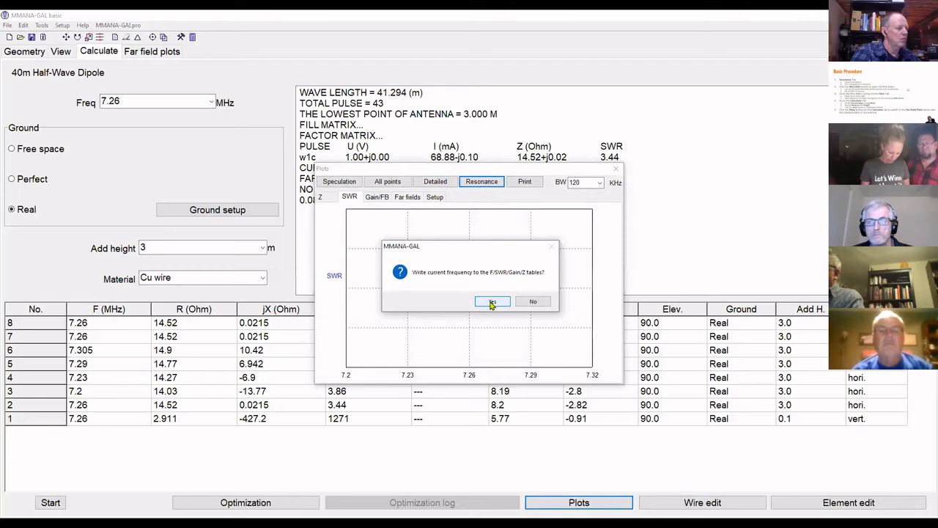
pyautogui.click(492, 300)
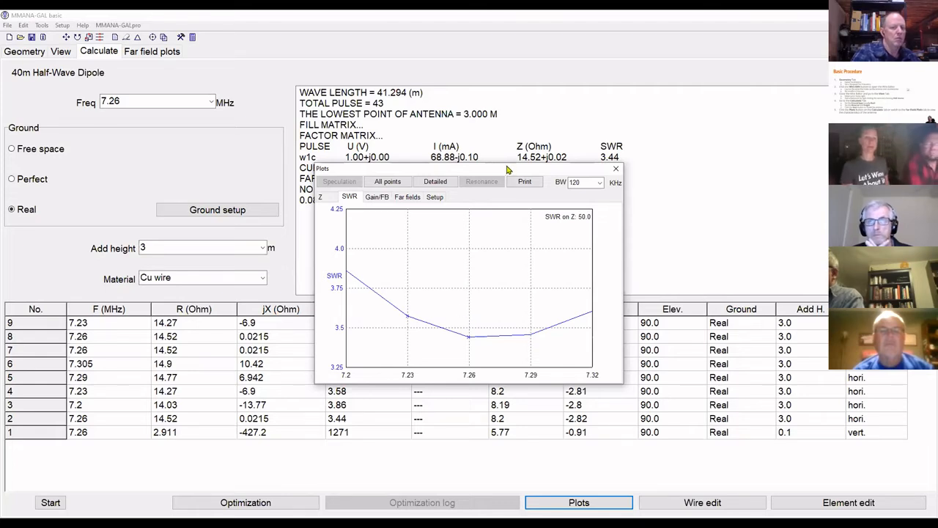
pyautogui.moveTo(507, 170); pyautogui.dragTo(439, 127)
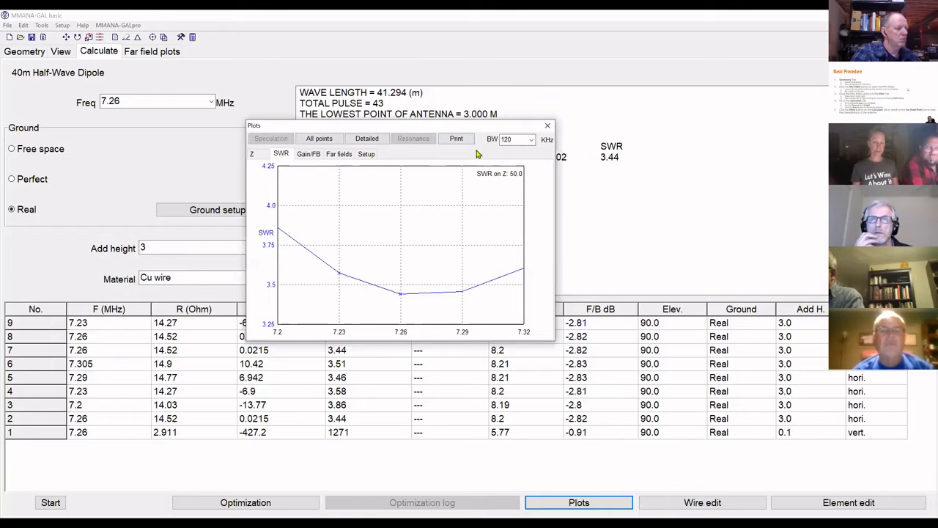
pyautogui.click(544, 130)
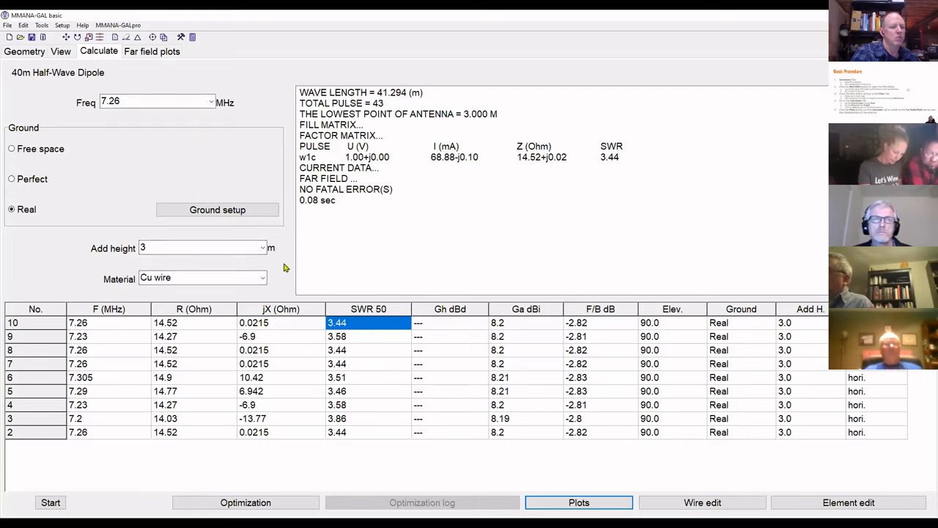
# Set the added height to 10 m over real ground and recalculate the dipole.
pyautogui.click(262, 247)
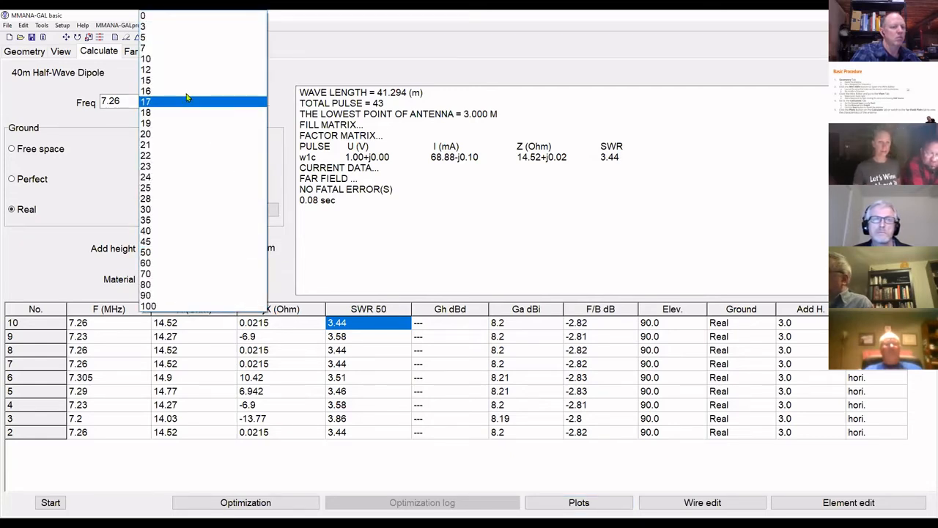
pyautogui.click(165, 60)
pyautogui.click(63, 502)
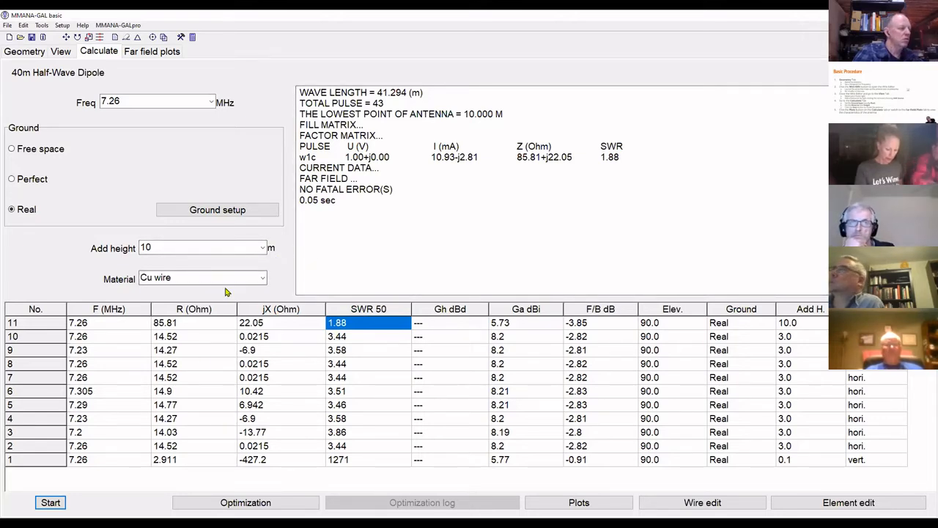
# Review the far field plots and 3D pattern of the 10 m high dipole and return to the calculation results.
pyautogui.click(150, 52)
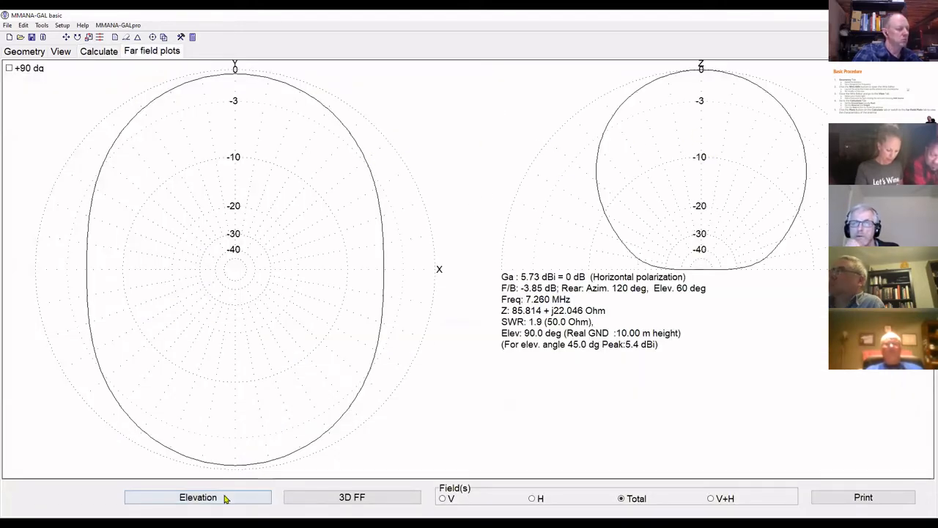
pyautogui.click(328, 500)
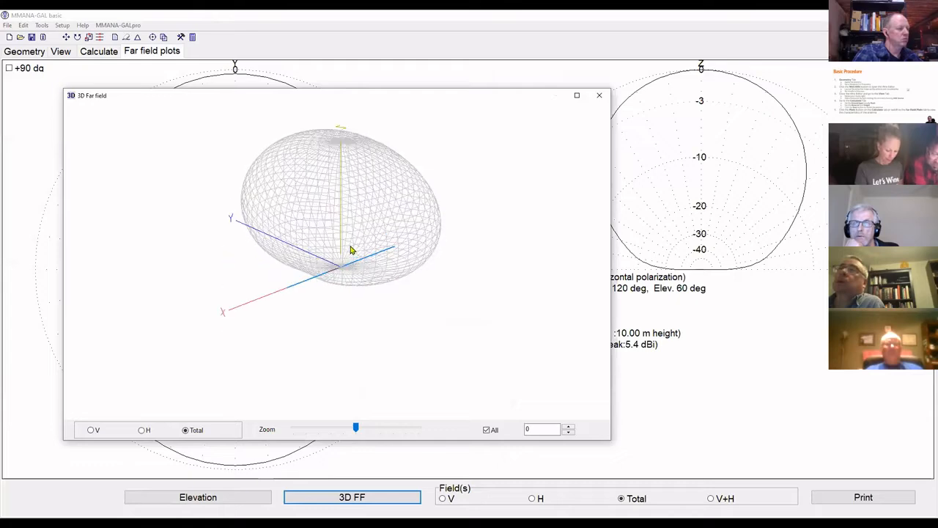
pyautogui.click(600, 95)
pyautogui.click(99, 51)
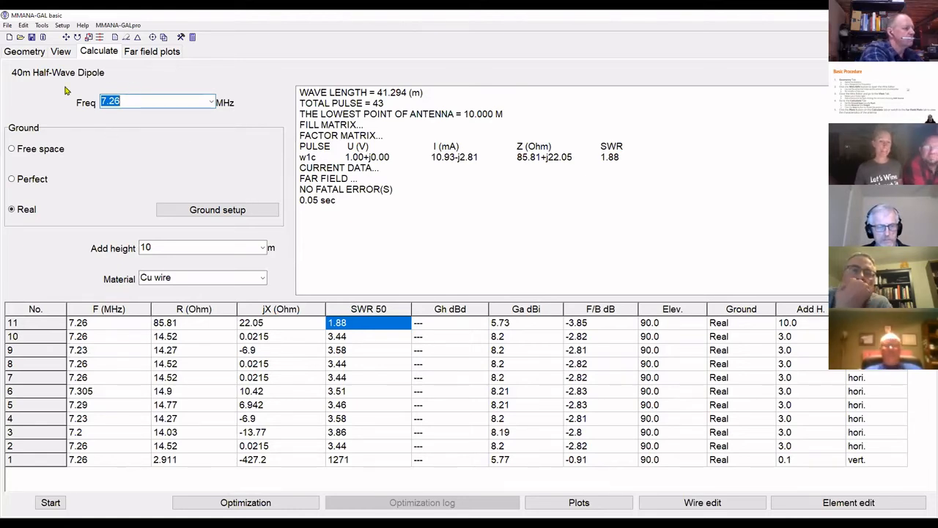
# Start a new antenna model named 20m Inverted V with a frequency of 14.15 MHz.
pyautogui.click(24, 52)
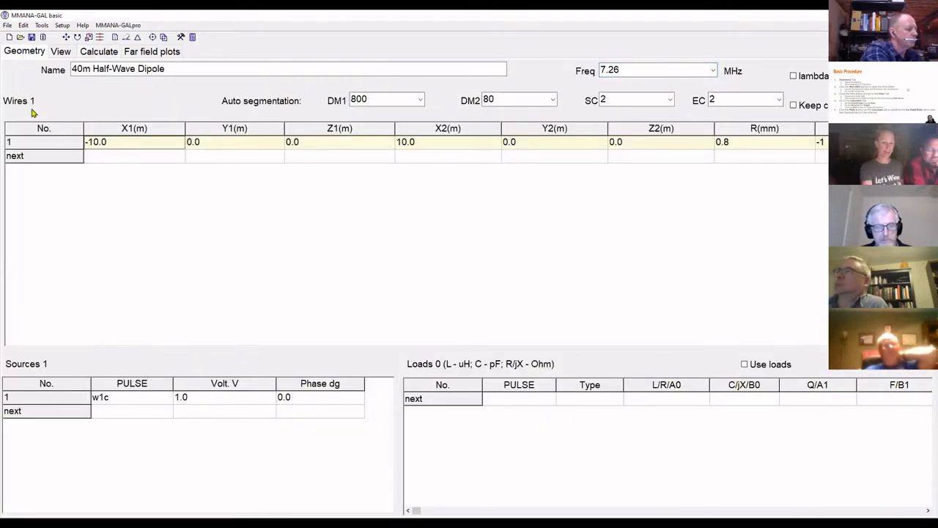
pyautogui.click(8, 38)
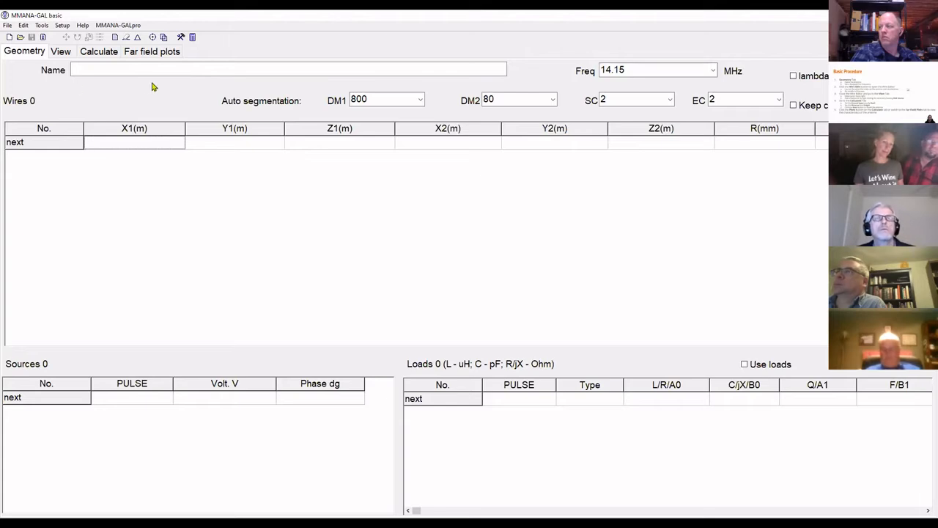
pyautogui.click(120, 68)
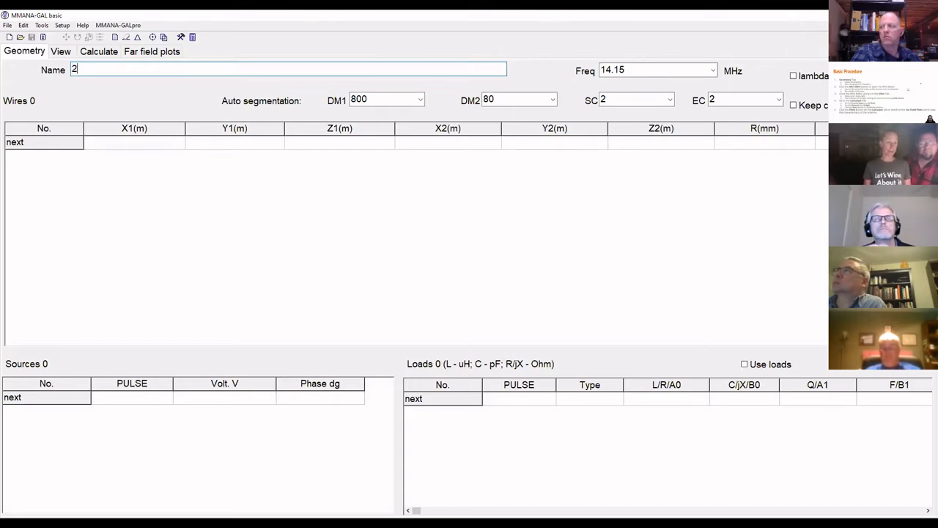
pyautogui.write('20m Inverted V')
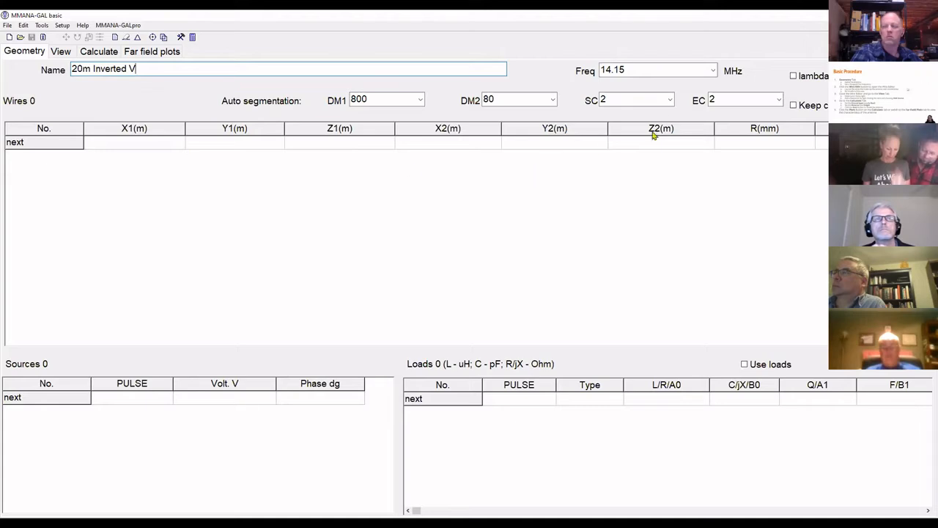
pyautogui.click(657, 70)
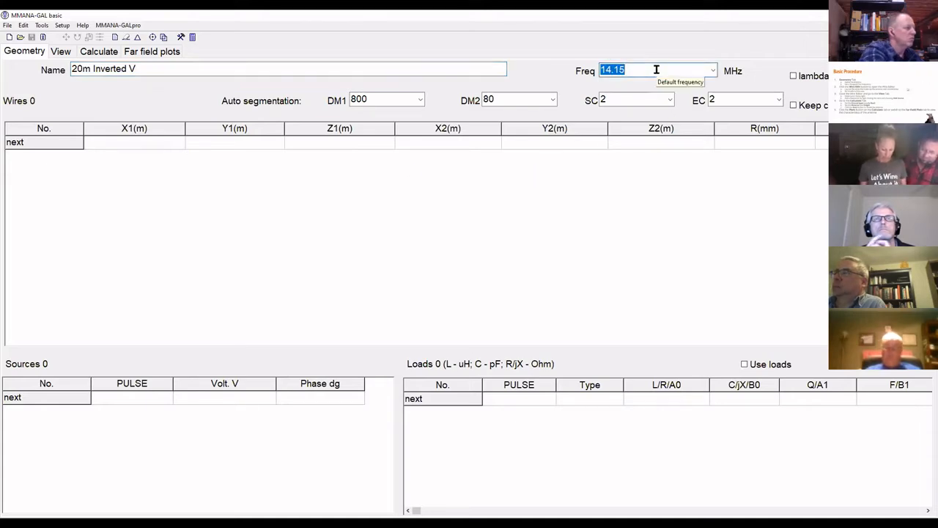
pyautogui.click(656, 70)
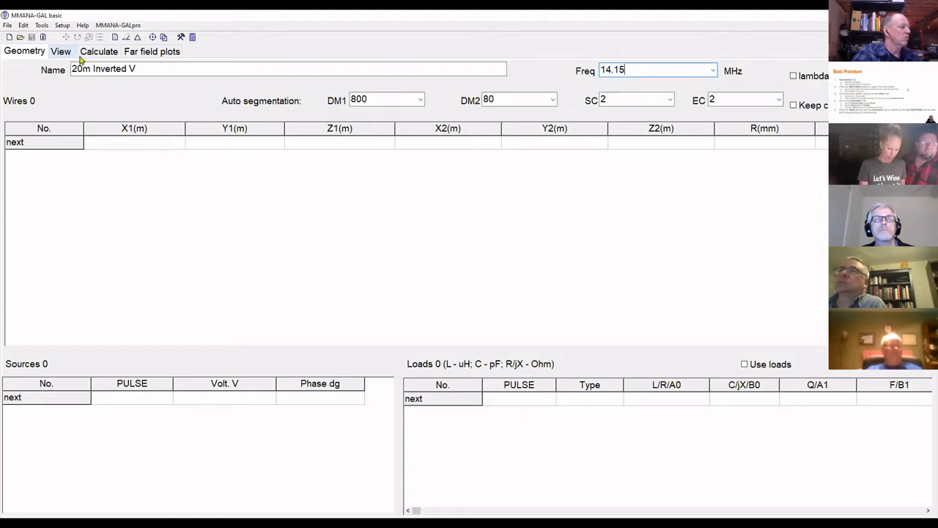
# In the wire editor's XZ projection, draw a horizontal wire about 20 m long centred on the Z axis.
pyautogui.click(53, 57)
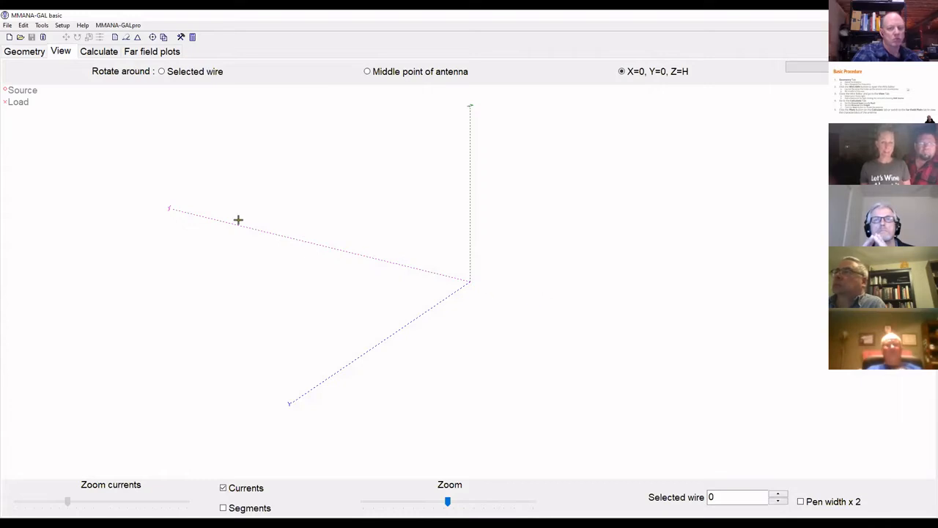
pyautogui.click(128, 38)
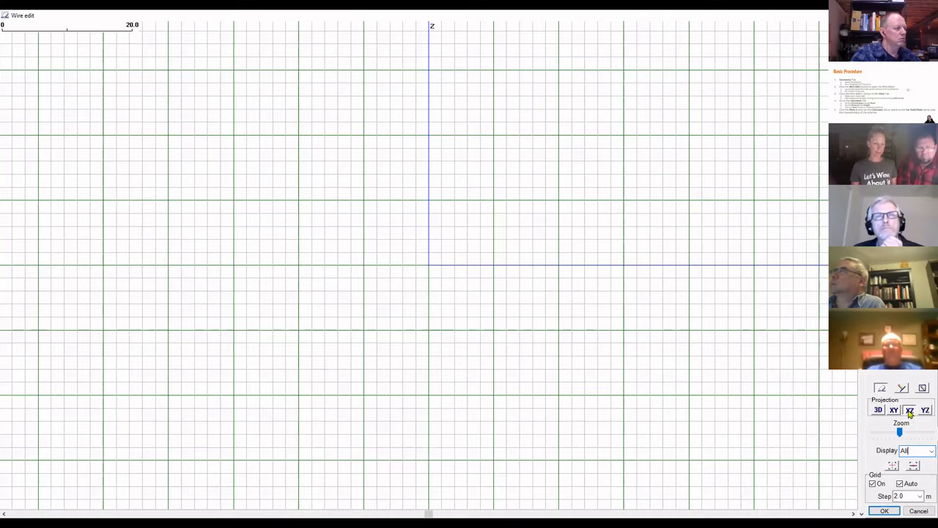
pyautogui.click(903, 389)
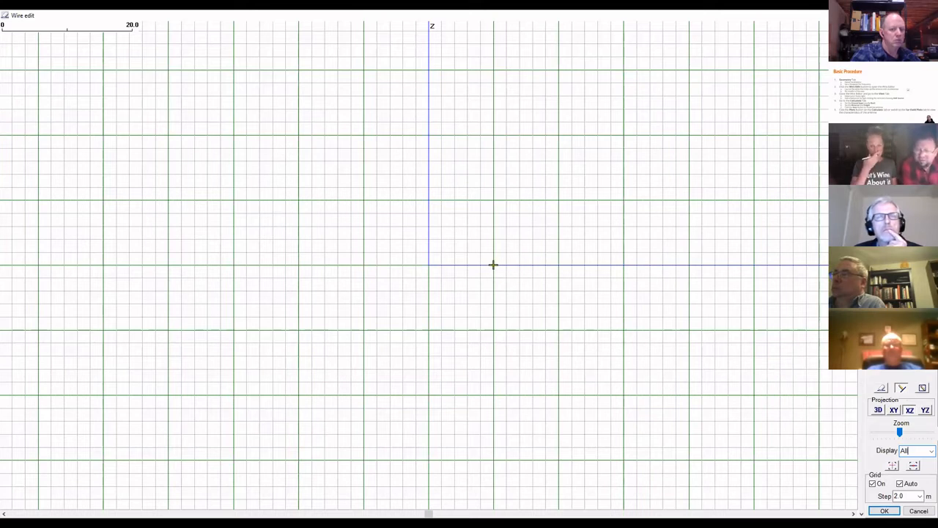
pyautogui.moveTo(365, 265); pyautogui.dragTo(494, 264)
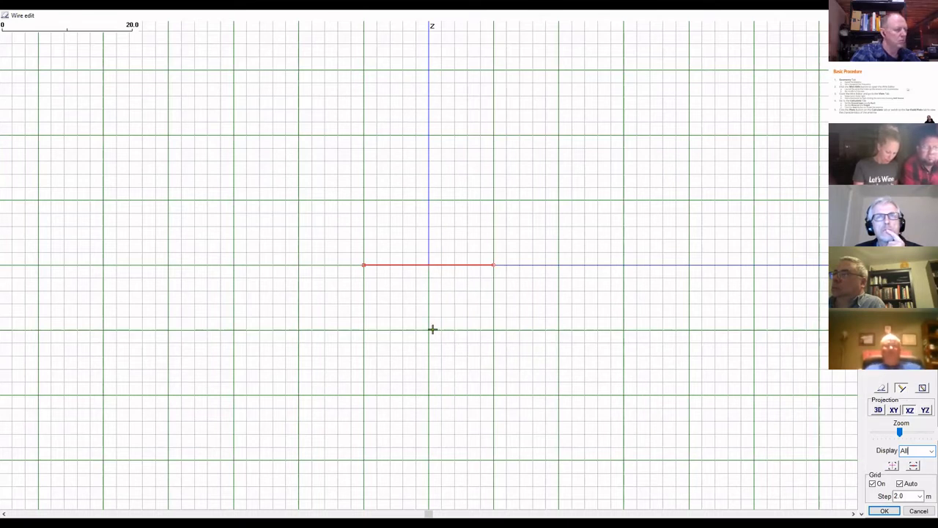
# Set the horizontal wire's length to 10 m in its wire definition, keeping its middle point.
pyautogui.rightClick(433, 267)
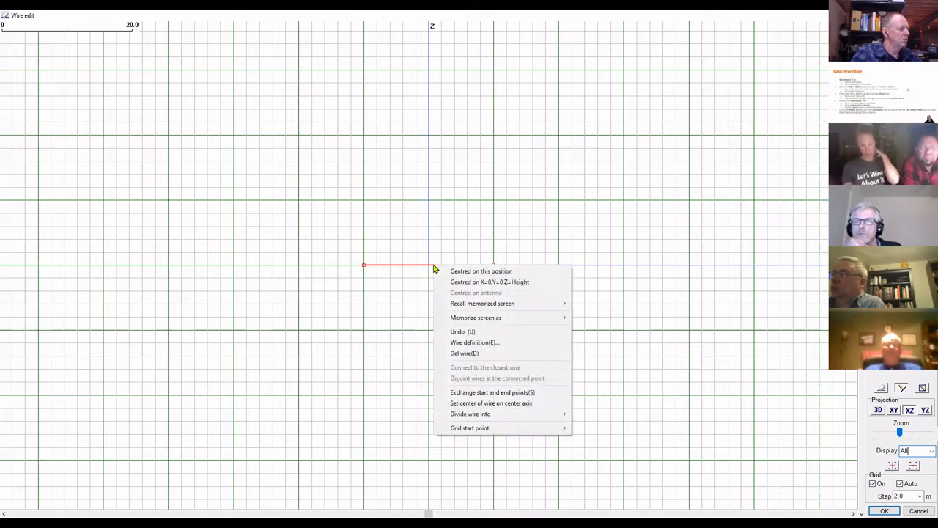
pyautogui.click(484, 343)
pyautogui.doubleClick(398, 214)
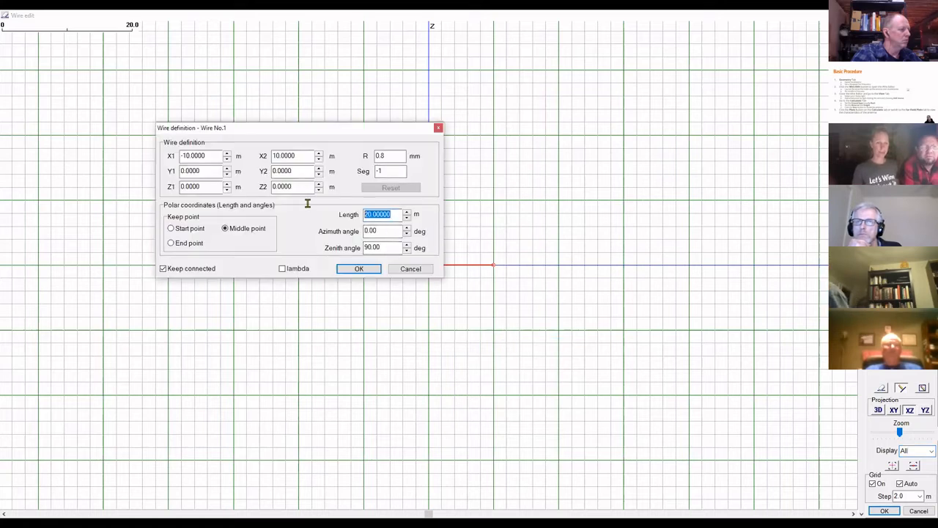
pyautogui.write('10')
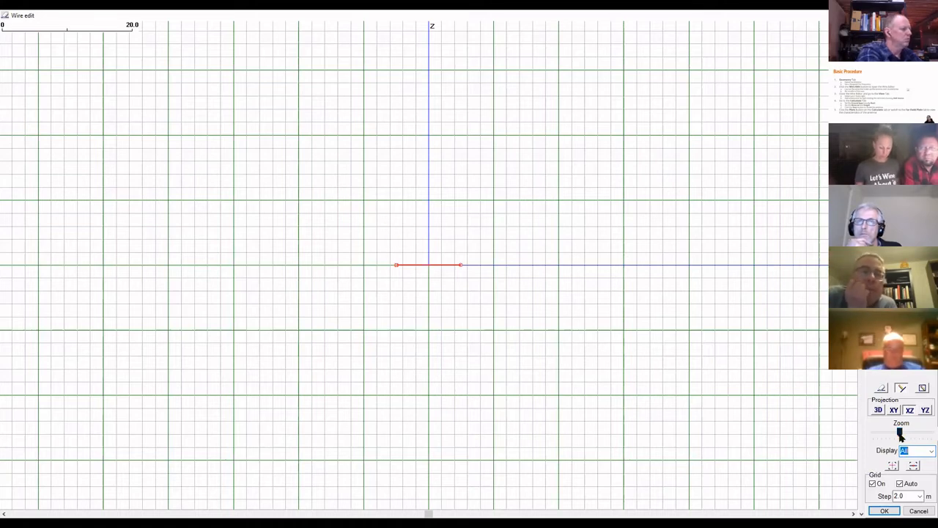
# Divide the 10 m horizontal wire into 3 pieces.
pyautogui.moveTo(901, 435); pyautogui.dragTo(913, 434)
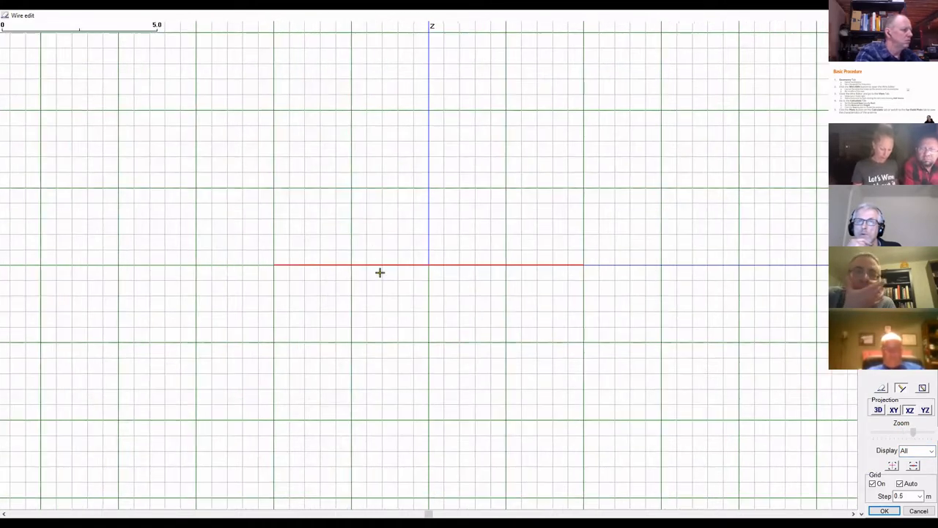
pyautogui.scroll(4, 409, 289)
pyautogui.scroll(-1, 420, 288)
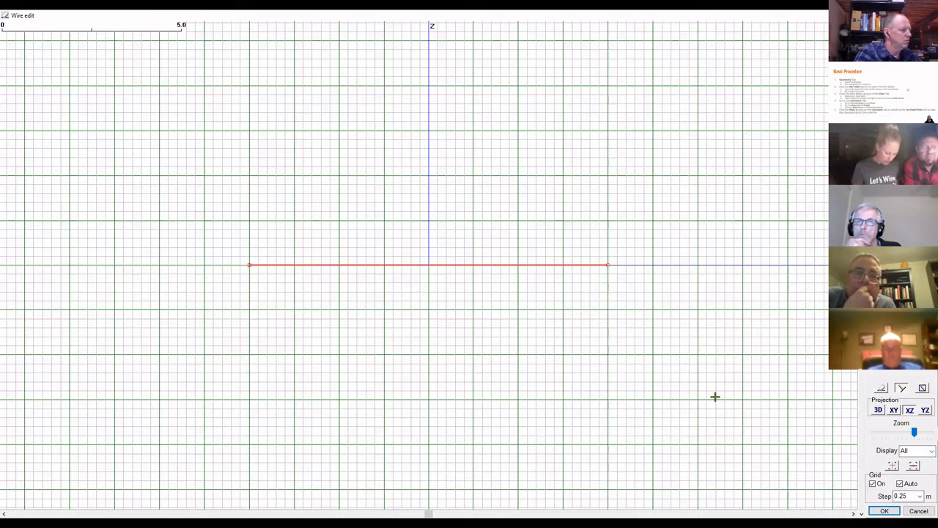
pyautogui.rightClick(428, 265)
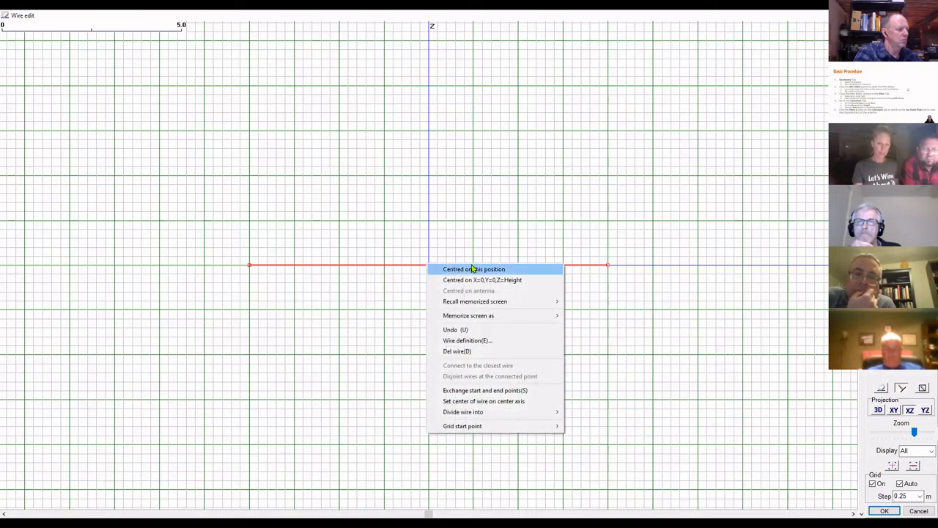
pyautogui.moveTo(498, 415)
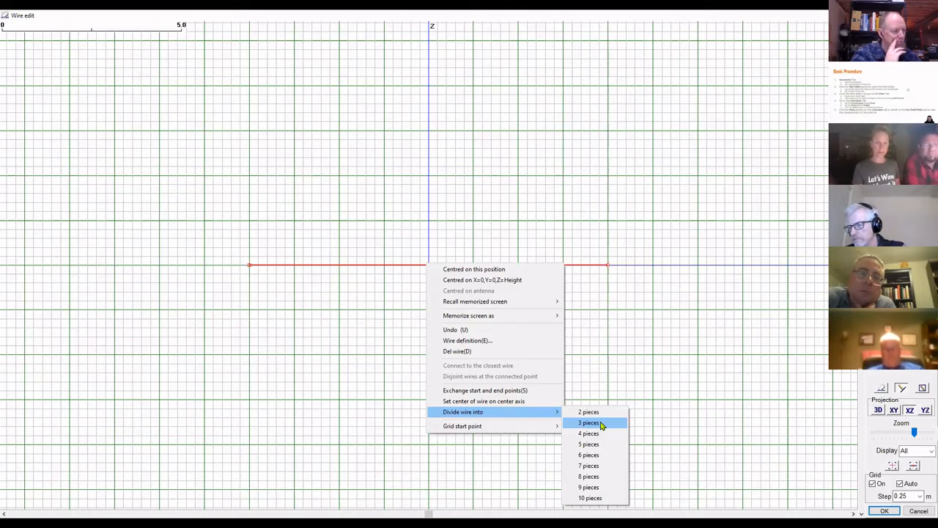
pyautogui.click(600, 425)
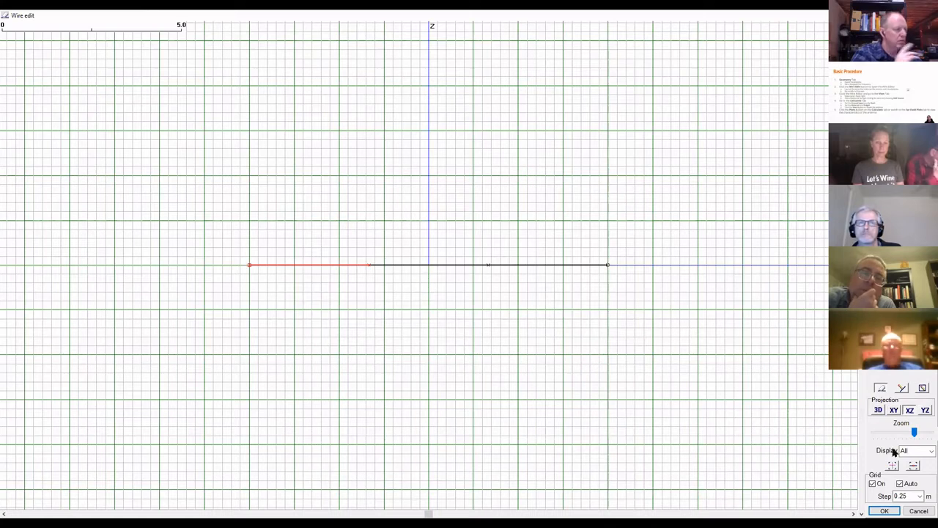
# Set the middle wire's length to 0.1 m in its wire definition, keeping its middle point.
pyautogui.moveTo(916, 436); pyautogui.dragTo(920, 432)
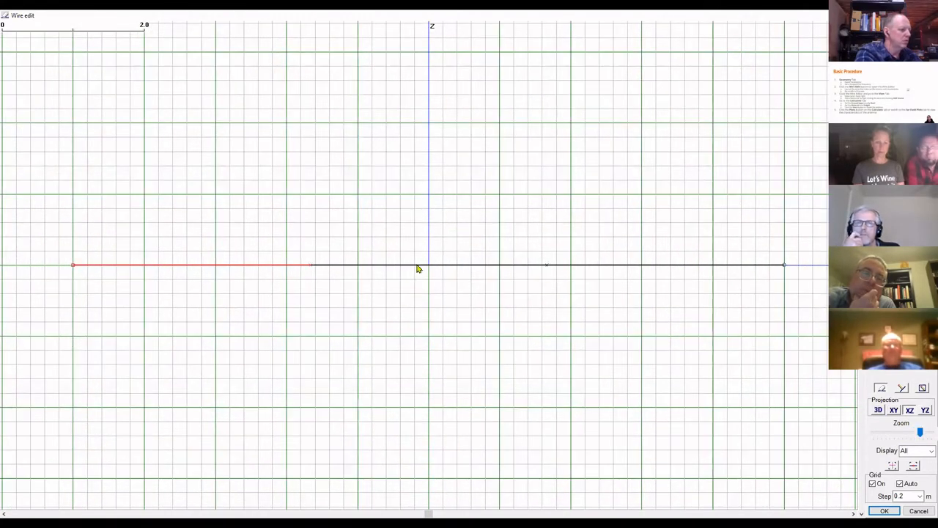
pyautogui.click(416, 265)
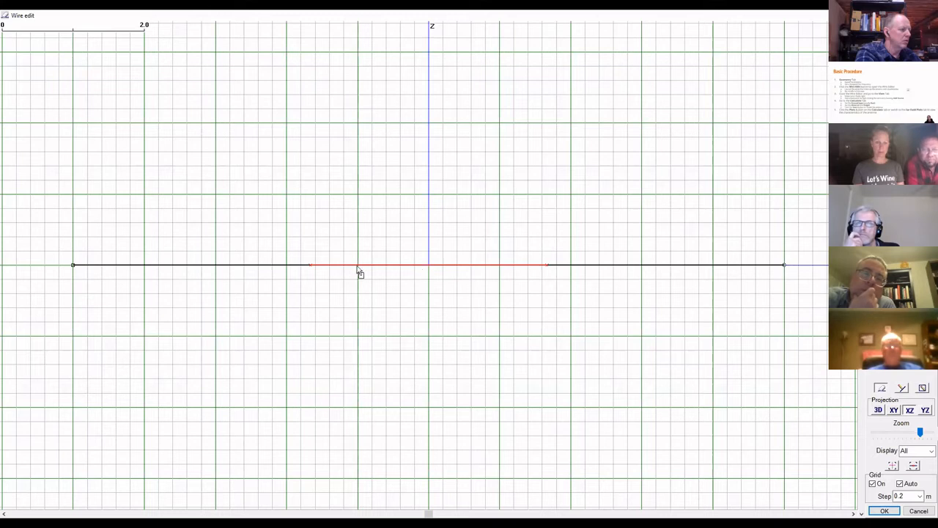
pyautogui.rightClick(432, 271)
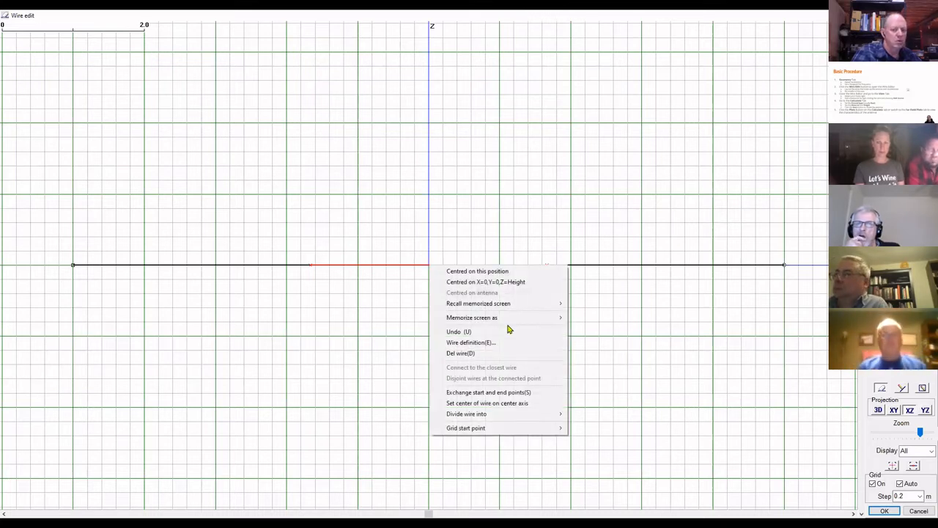
pyautogui.click(497, 344)
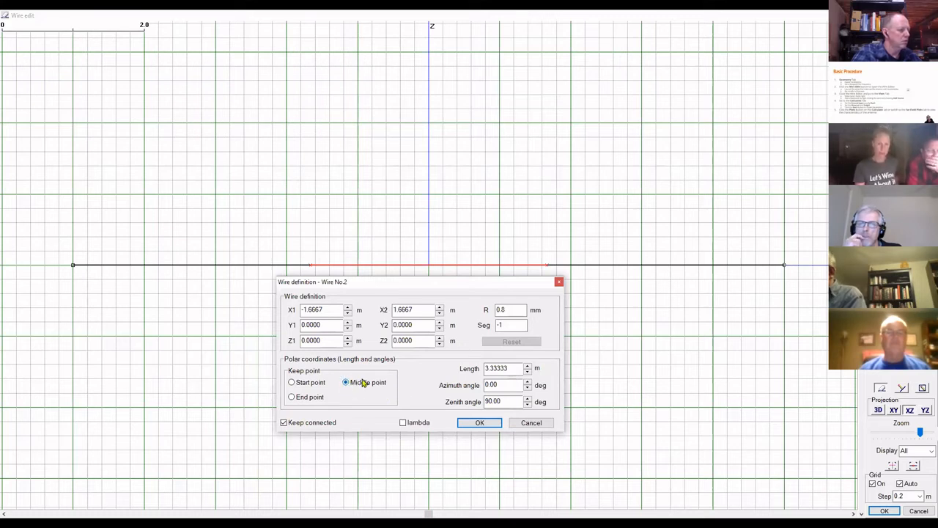
pyautogui.doubleClick(495, 364)
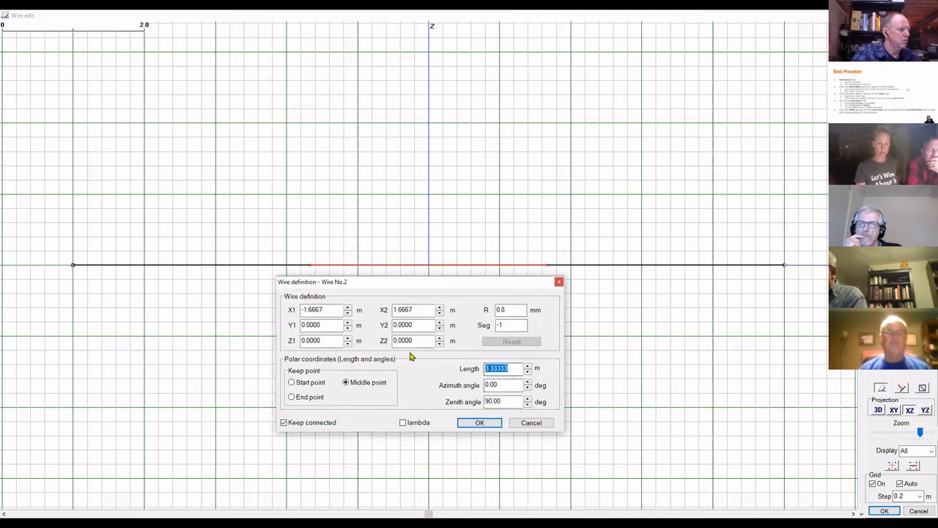
pyautogui.write('0.1')
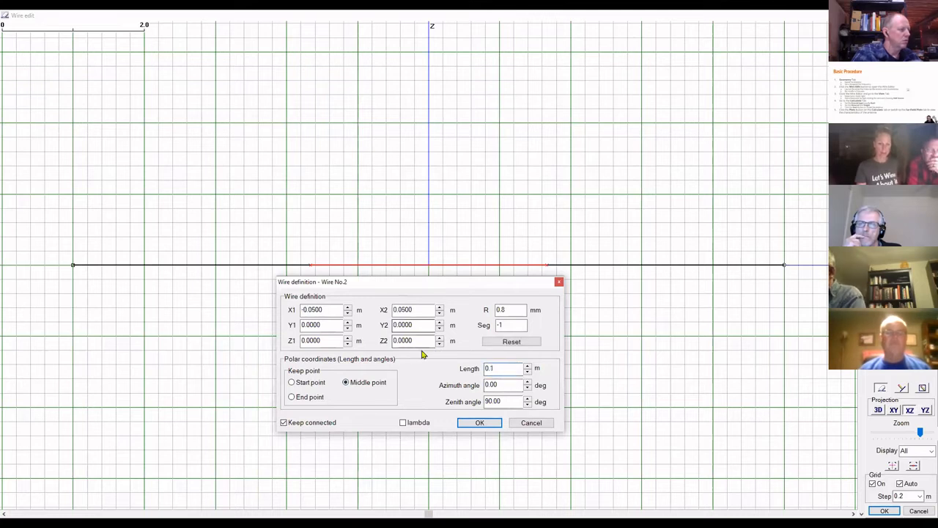
pyautogui.click(481, 424)
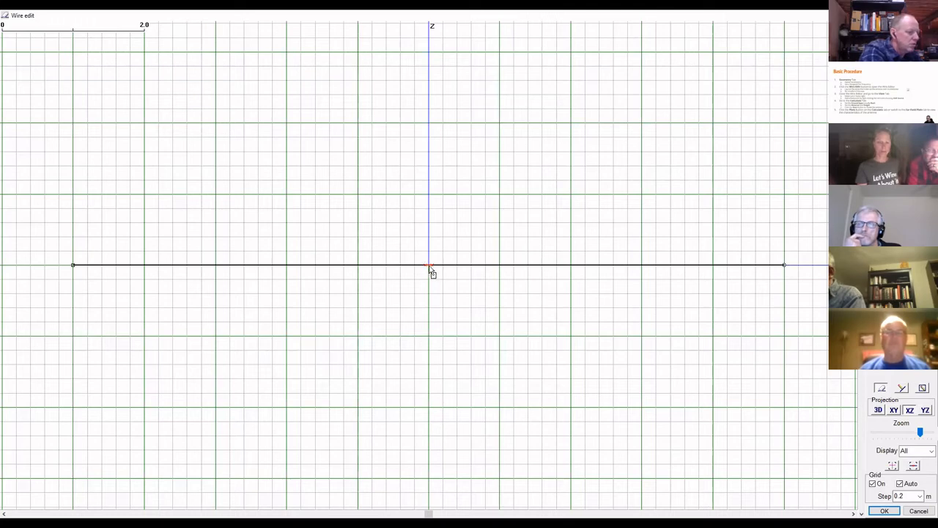
# Raise the short middle wire along the Z axis to about 4 m so the outer wires slope down as legs.
pyautogui.moveTo(922, 432); pyautogui.dragTo(927, 433)
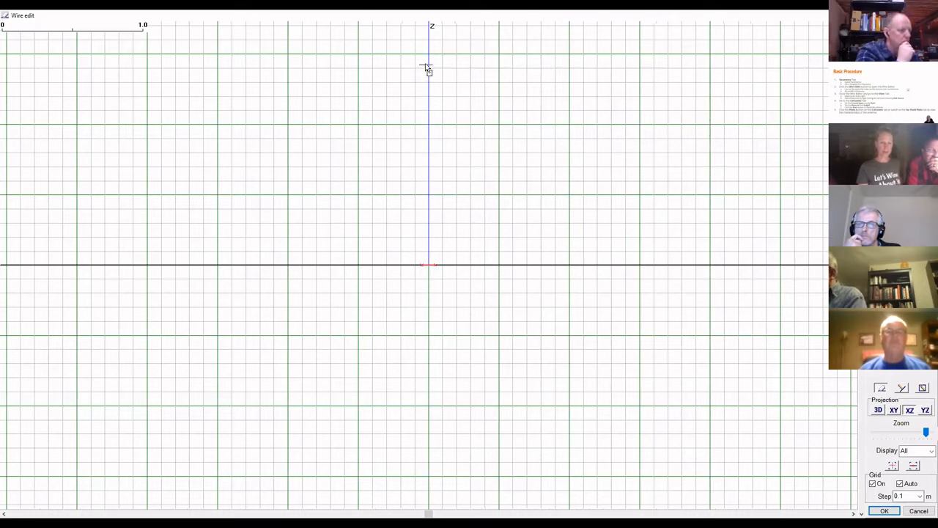
pyautogui.moveTo(428, 69); pyautogui.dragTo(427, 68)
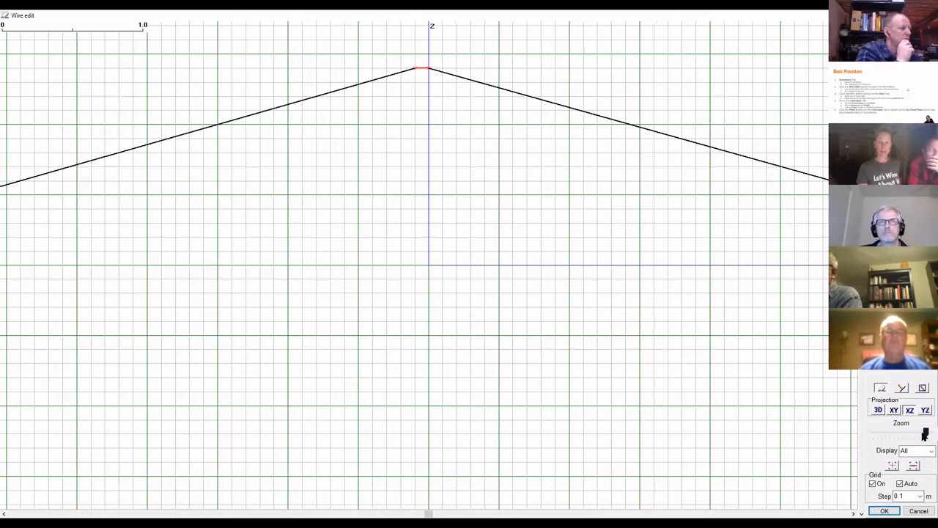
pyautogui.moveTo(925, 434); pyautogui.dragTo(921, 433)
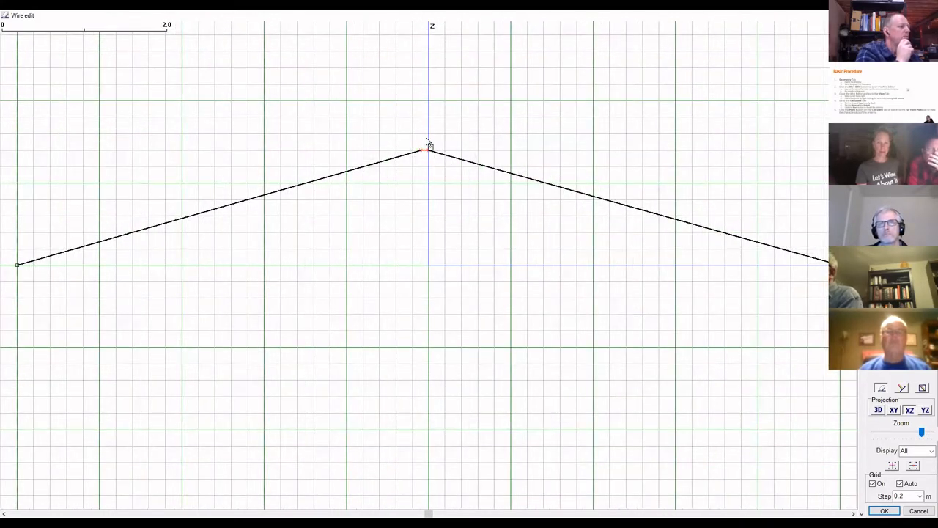
pyautogui.click(429, 64)
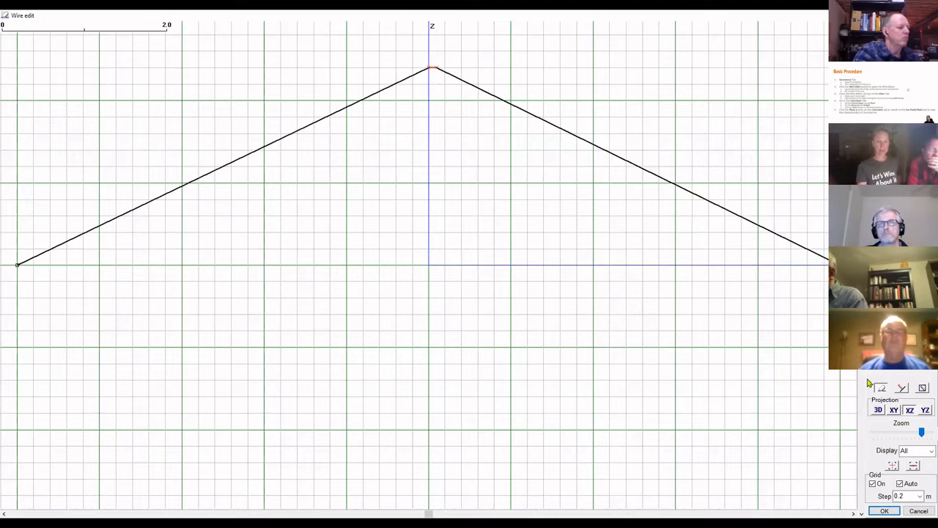
pyautogui.moveTo(861, 266); pyautogui.dragTo(861, 255)
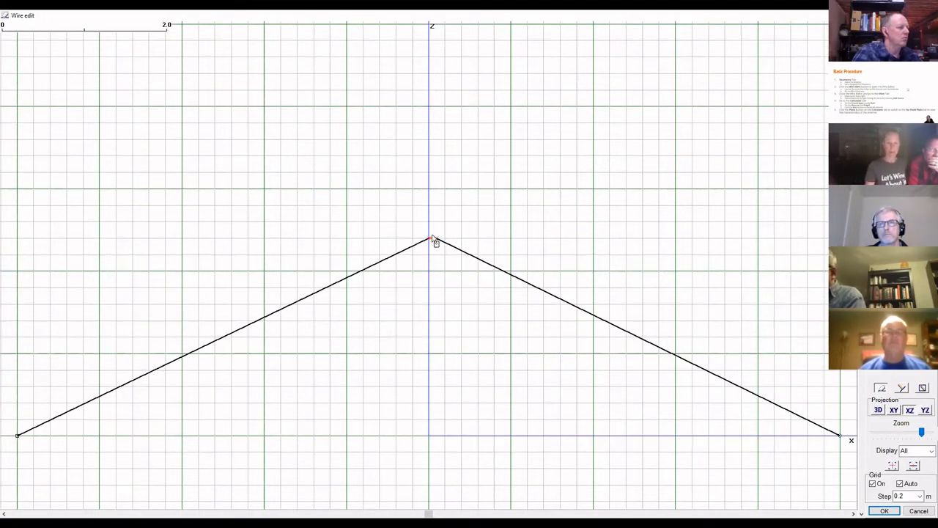
pyautogui.click(428, 107)
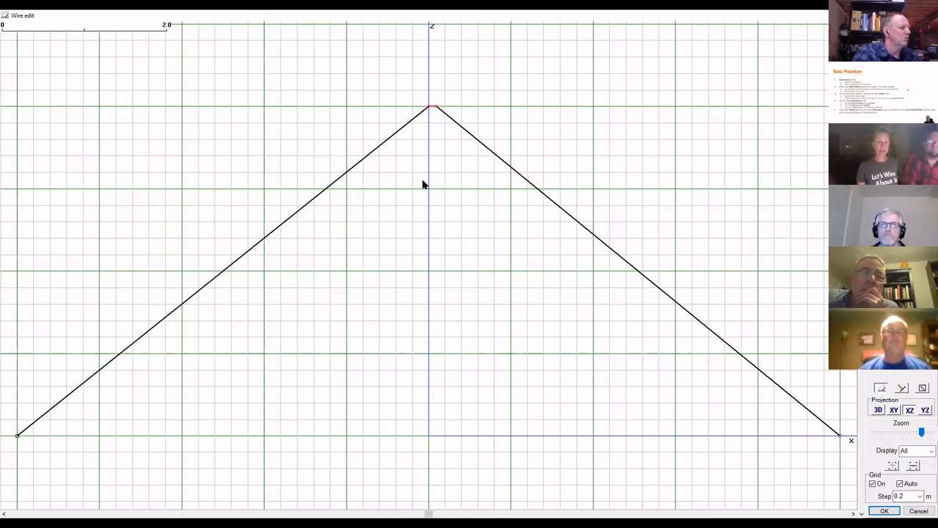
# Move the lower ends of both sloping legs inward along the X axis to about 4.6 m from the Z axis.
pyautogui.click(317, 201)
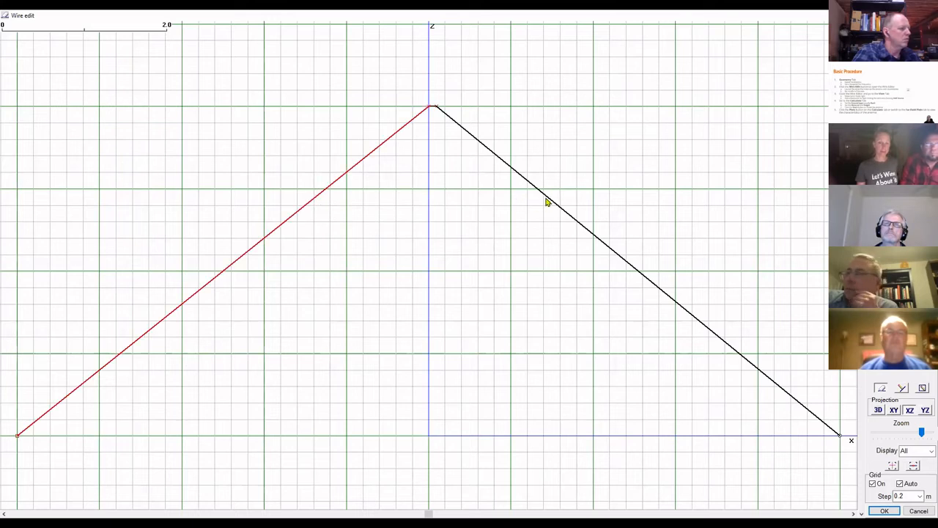
pyautogui.click(546, 200)
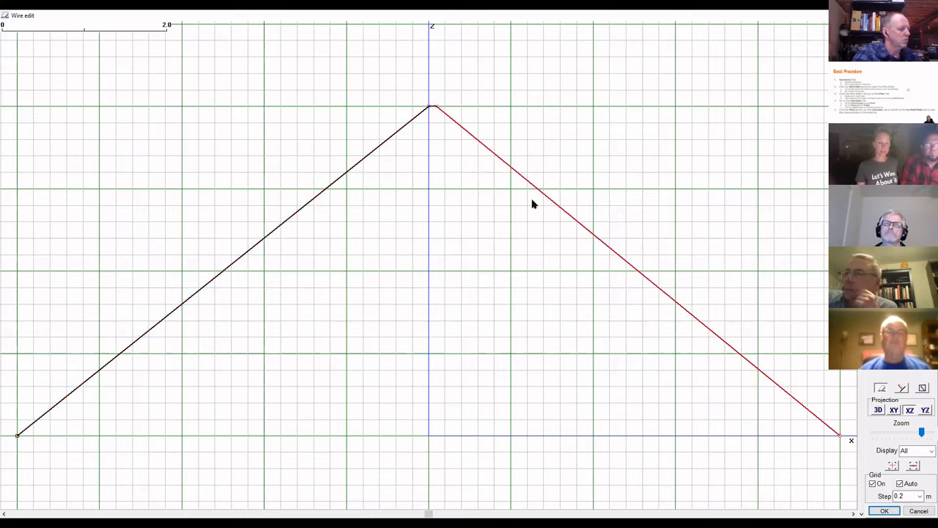
pyautogui.click(319, 201)
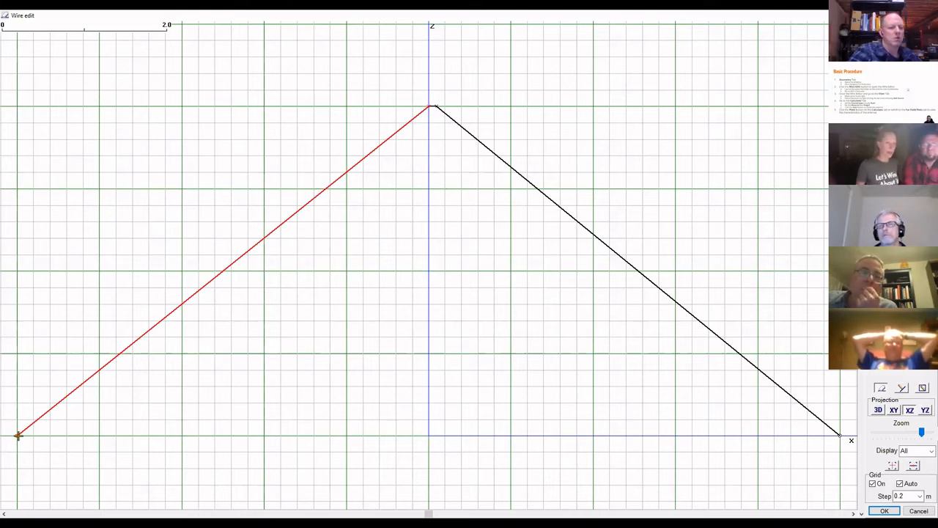
pyautogui.moveTo(17, 436); pyautogui.dragTo(50, 436)
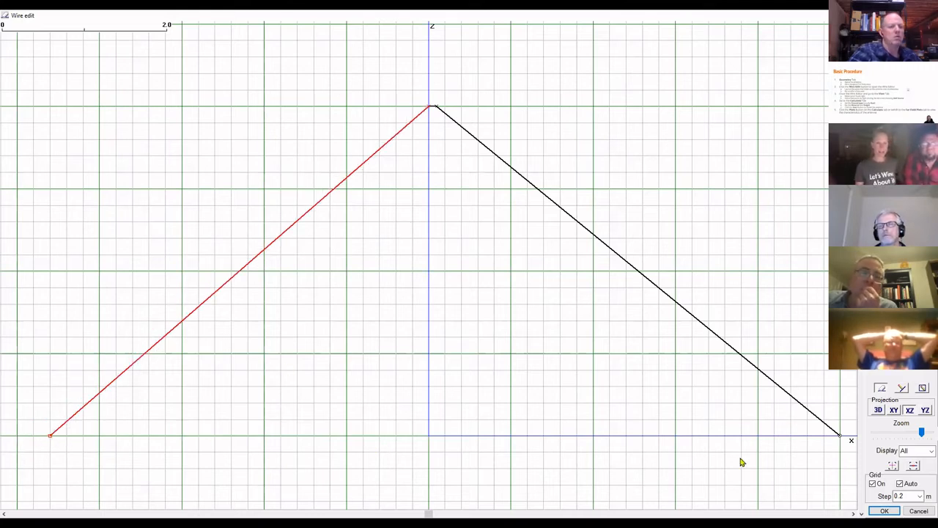
pyautogui.click(840, 437)
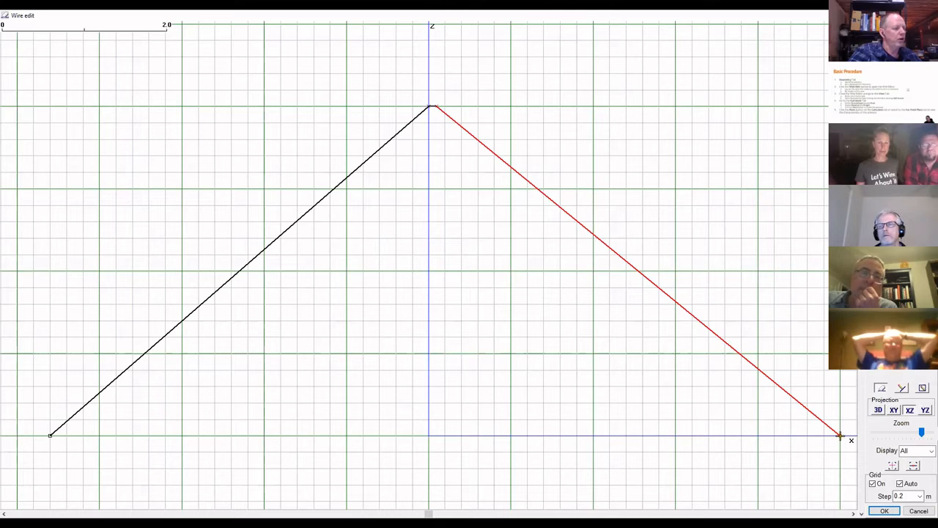
pyautogui.moveTo(840, 437); pyautogui.dragTo(807, 437)
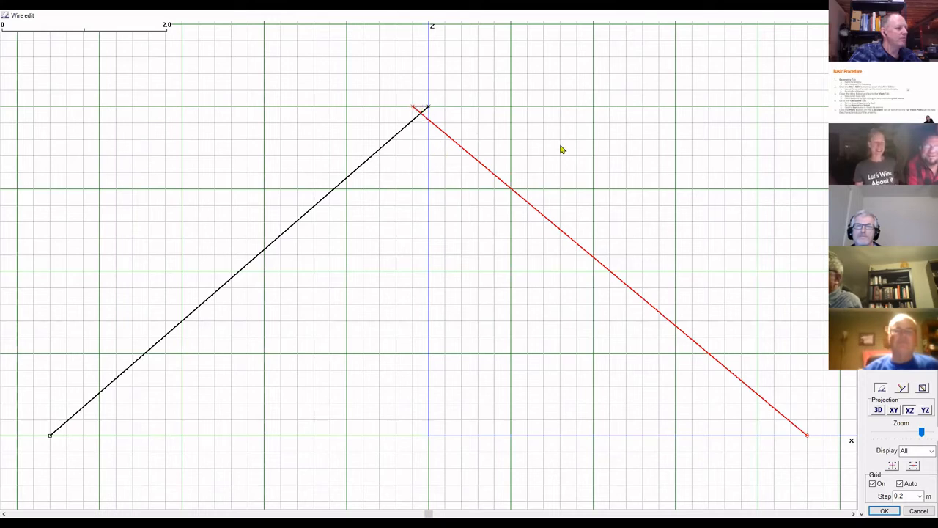
# Try lowering the short apex wire to about 3 m above the X axis, and undo the move.
pyautogui.click(387, 149)
pyautogui.click(478, 158)
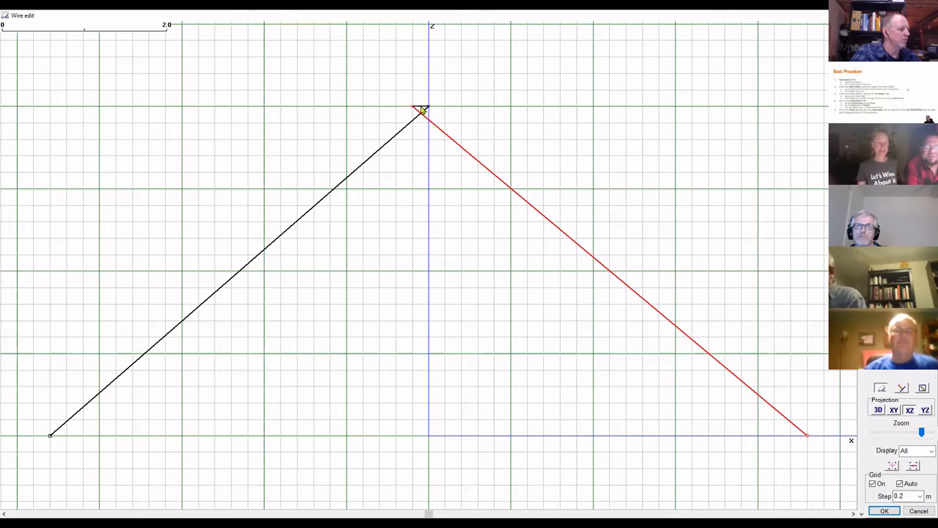
pyautogui.moveTo(423, 110); pyautogui.dragTo(436, 192)
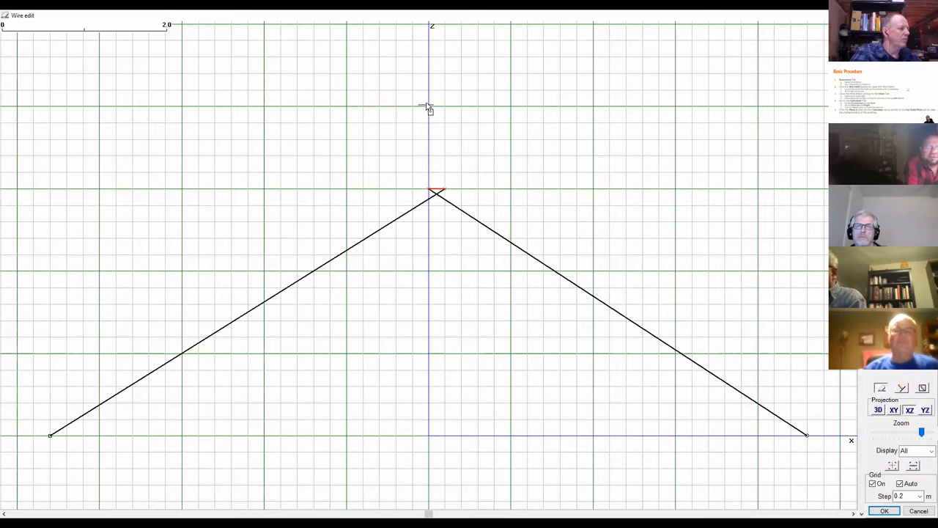
pyautogui.hotkey('ctrl', 'z')
# Swap the lower ends of the two crossed legs to opposite sides of the Z axis, each about 4.6 m from it.
pyautogui.click(806, 437)
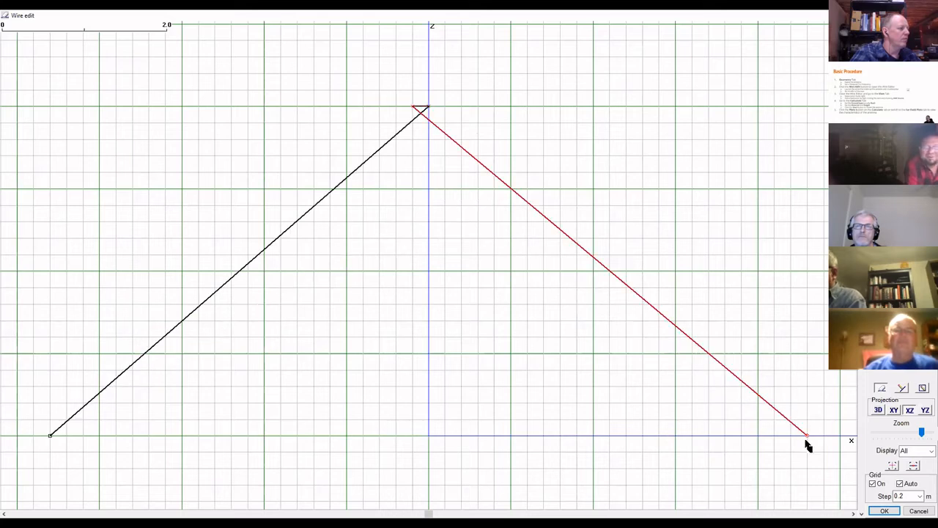
pyautogui.moveTo(807, 435); pyautogui.dragTo(231, 435)
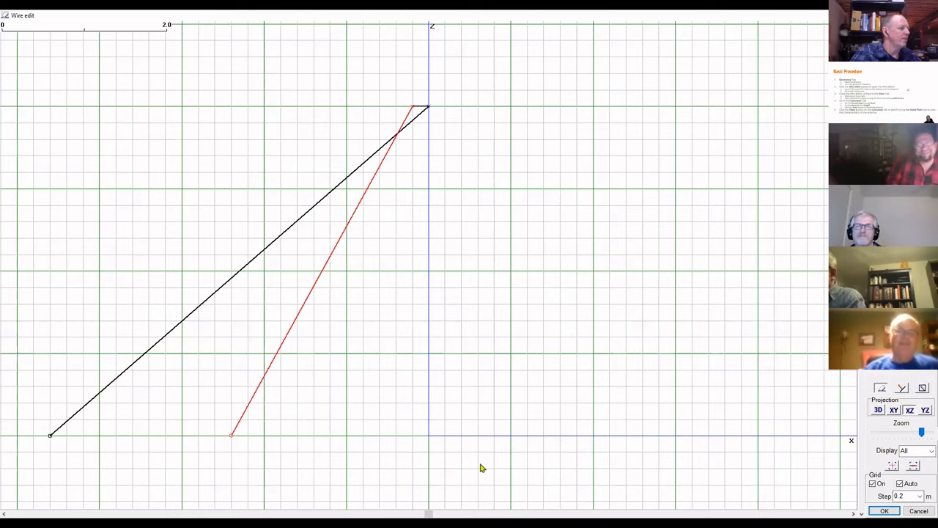
pyautogui.click(55, 427)
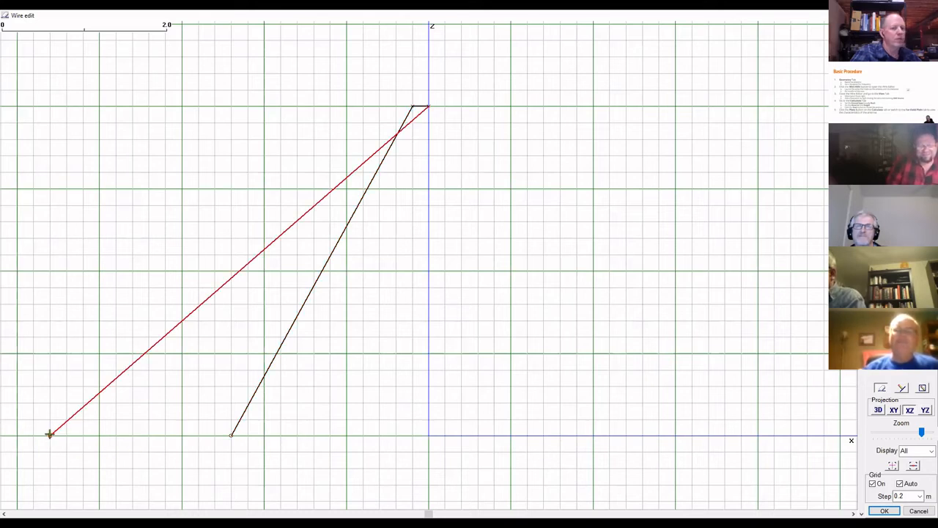
pyautogui.moveTo(50, 436); pyautogui.dragTo(806, 436)
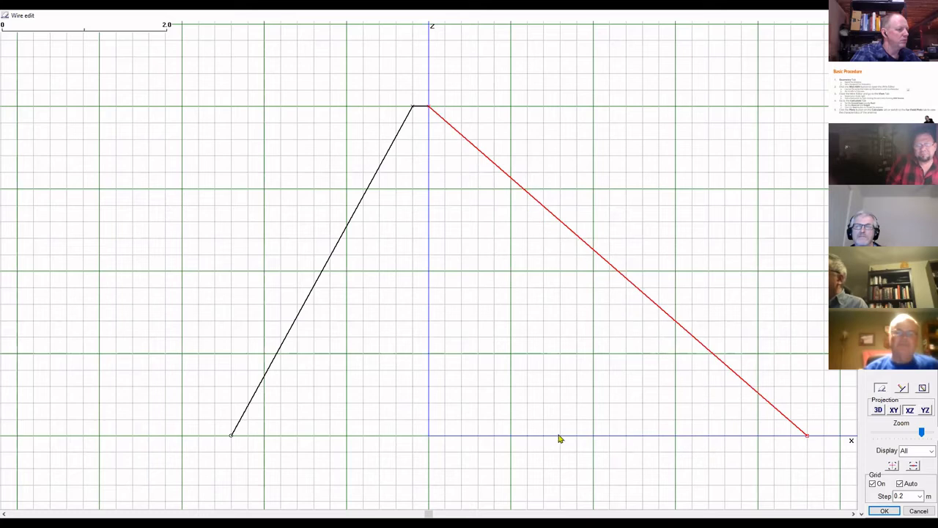
pyautogui.click(230, 437)
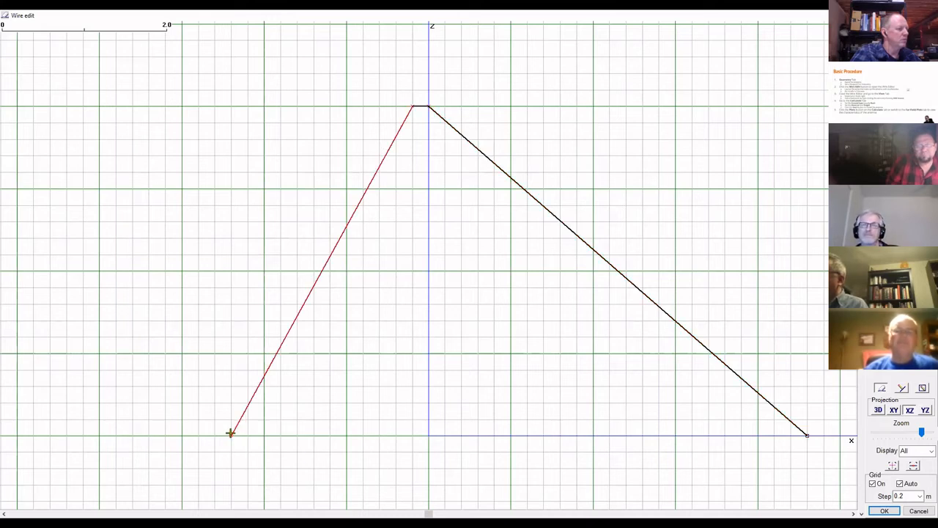
pyautogui.moveTo(223, 433); pyautogui.dragTo(17, 436)
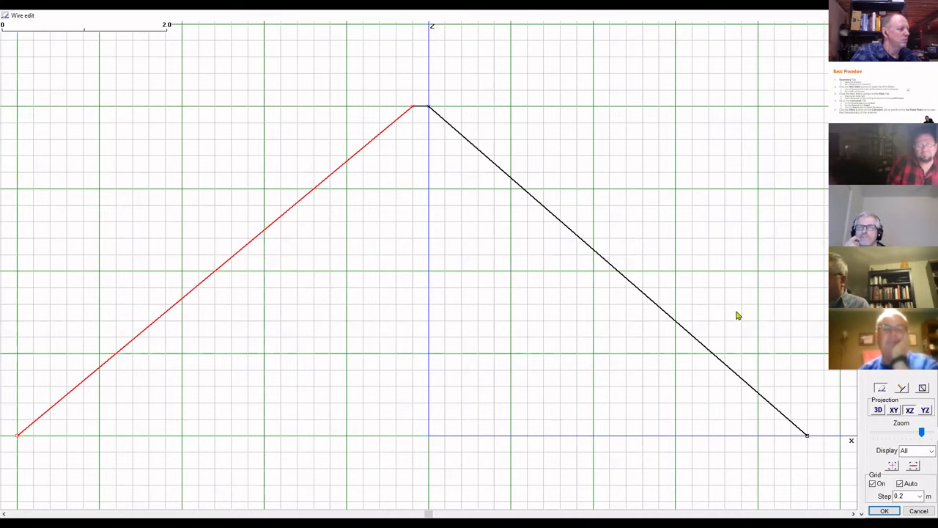
pyautogui.moveTo(23, 438); pyautogui.dragTo(50, 437)
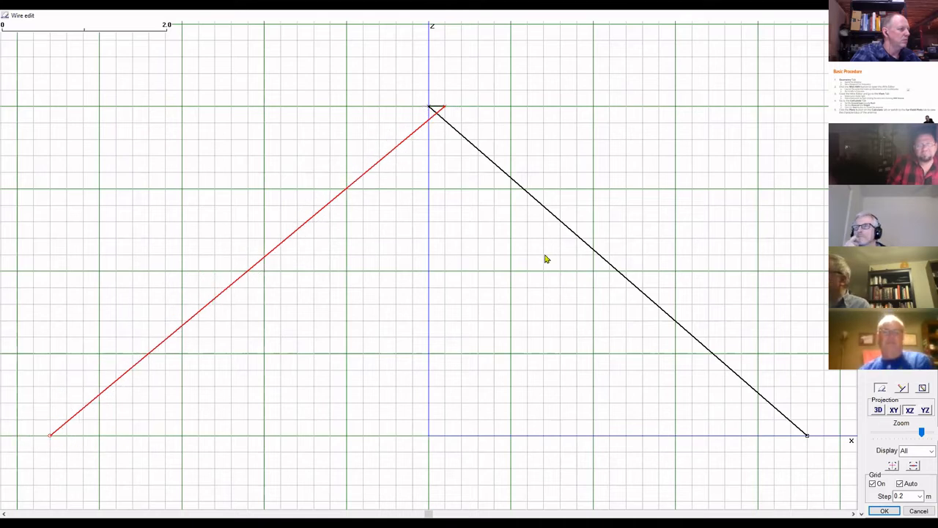
# Try to align the short apex wire with the Z axis at about 4 m height.
pyautogui.click(437, 109)
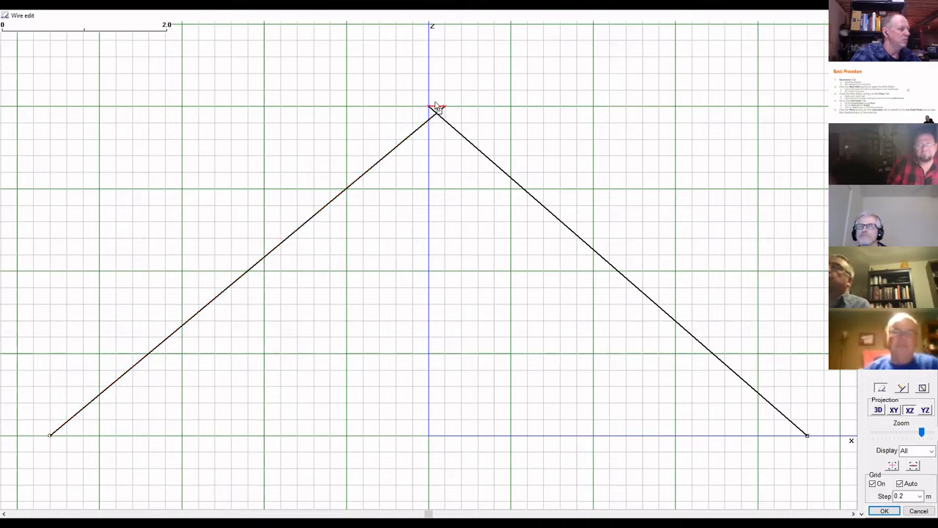
pyautogui.moveTo(416, 110); pyautogui.dragTo(405, 110)
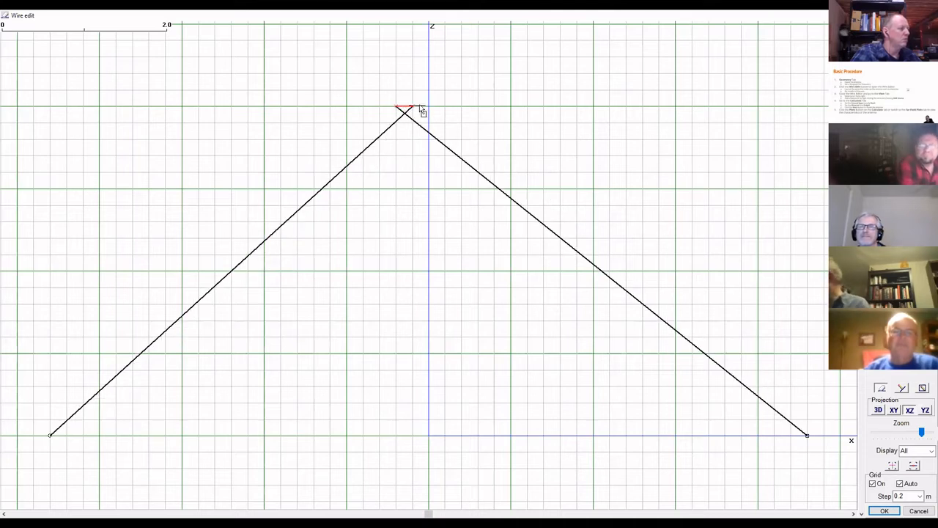
pyautogui.moveTo(428, 108); pyautogui.dragTo(429, 109)
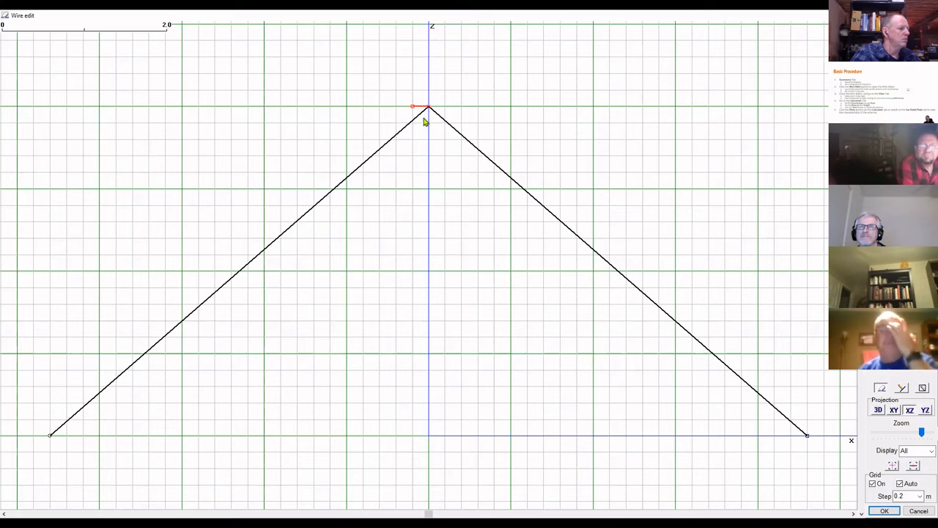
# Delete the short apex wire and both sloping legs to clear the drawing.
pyautogui.click(424, 115)
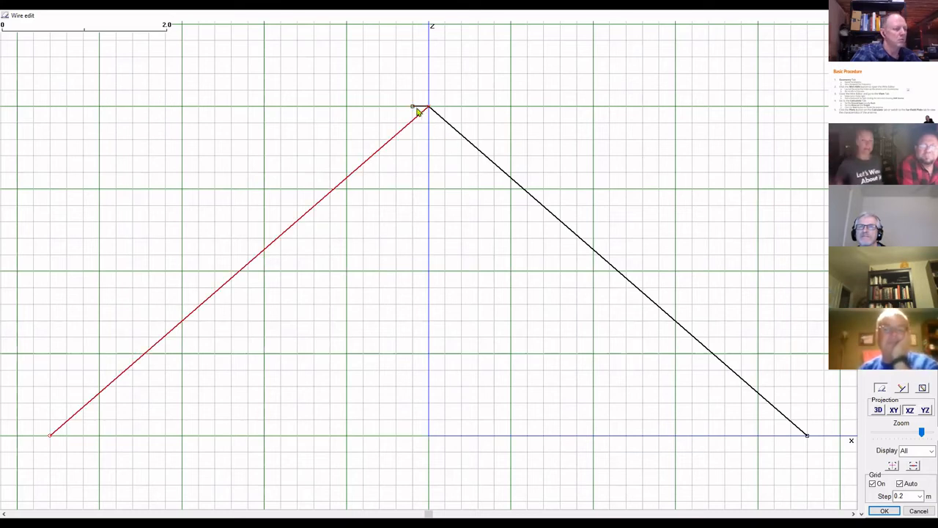
pyautogui.click(418, 108)
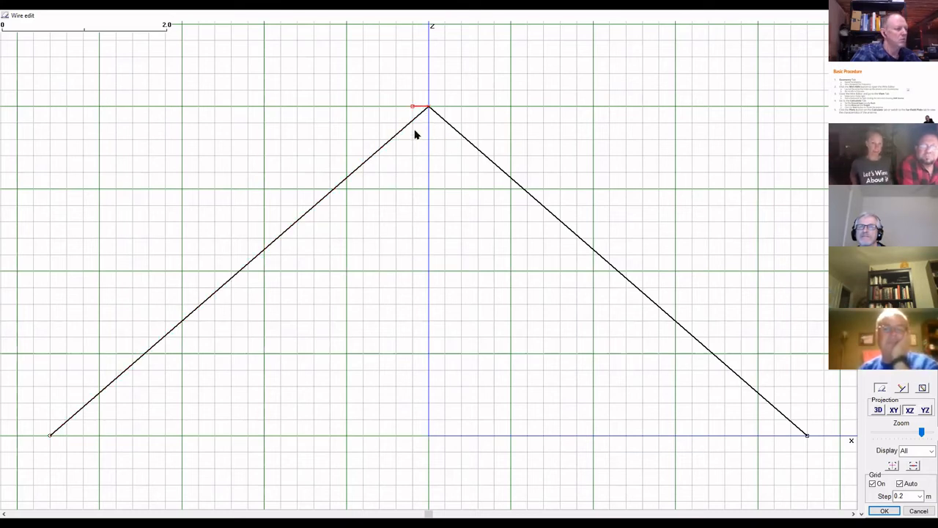
pyautogui.press('Delete')
pyautogui.click(409, 125)
pyautogui.press('Delete')
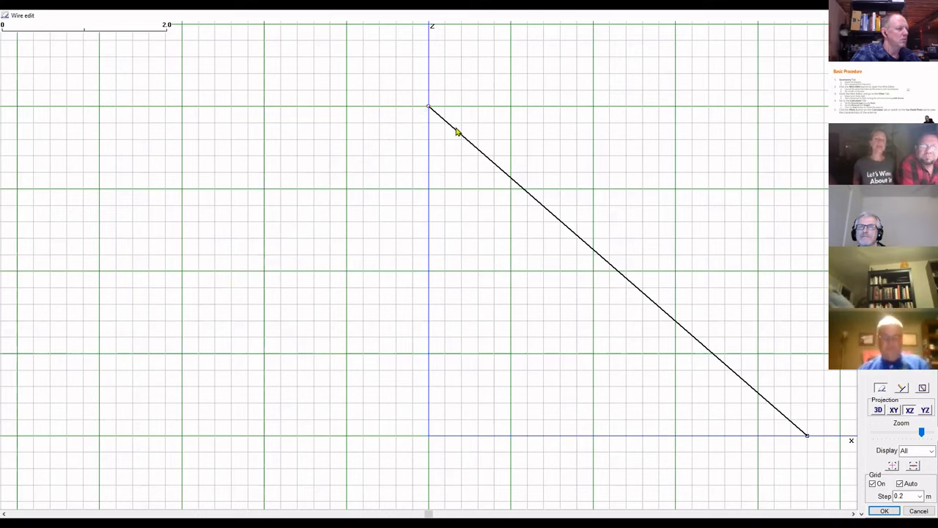
pyautogui.click(455, 132)
pyautogui.press('Delete')
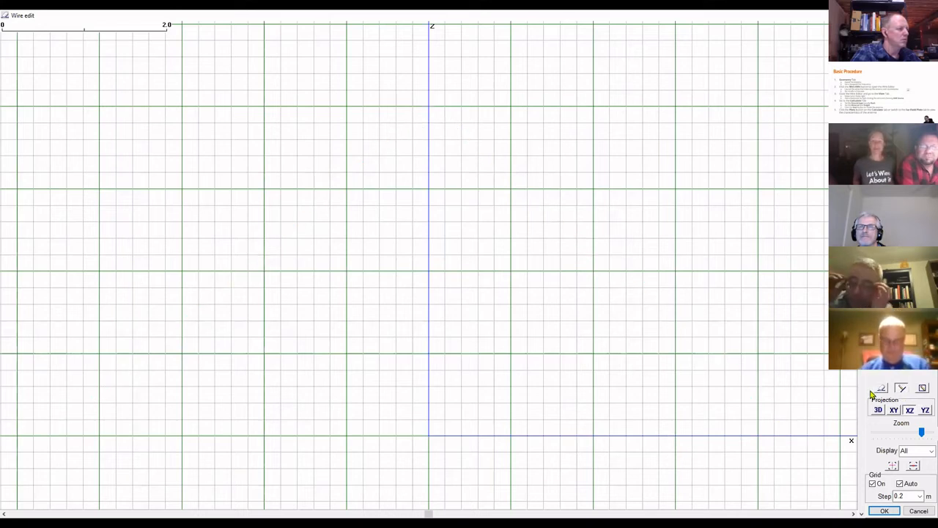
# Draw a wire about 5.8 m long along the X axis, removing the stray short segment and levelling the wire's ends.
pyautogui.moveTo(197, 436); pyautogui.dragTo(675, 451)
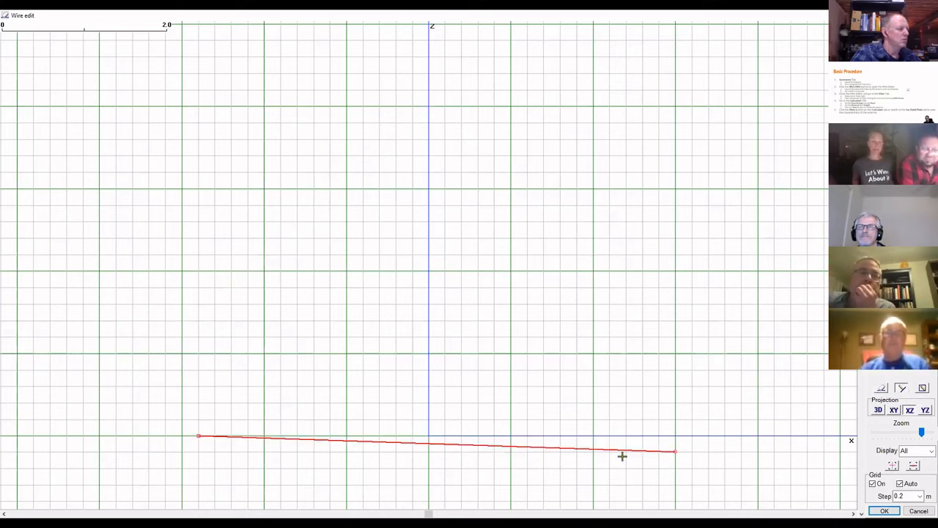
pyautogui.moveTo(195, 436); pyautogui.dragTo(181, 432)
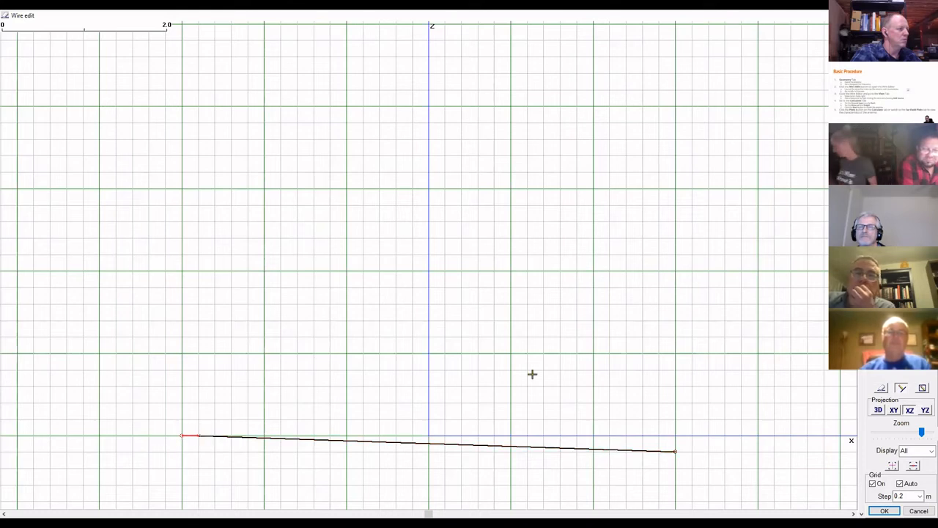
pyautogui.press('Delete')
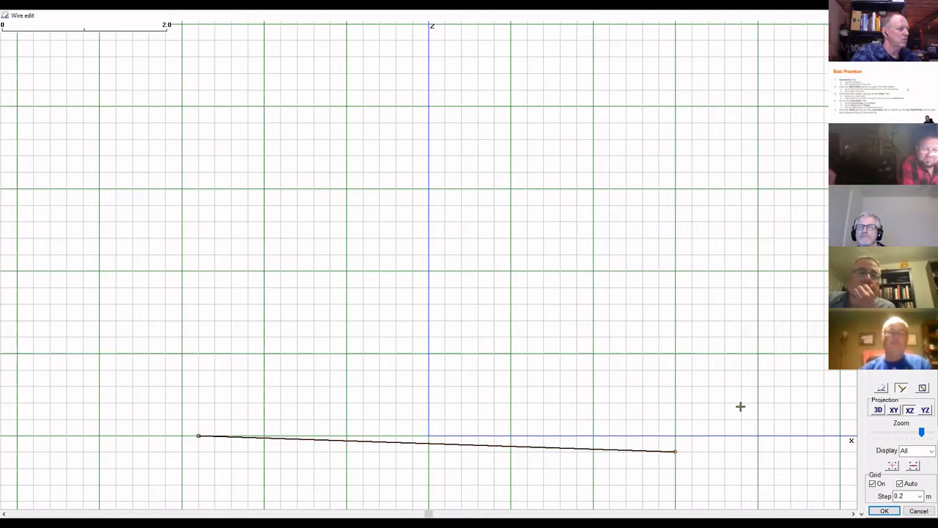
pyautogui.click(532, 448)
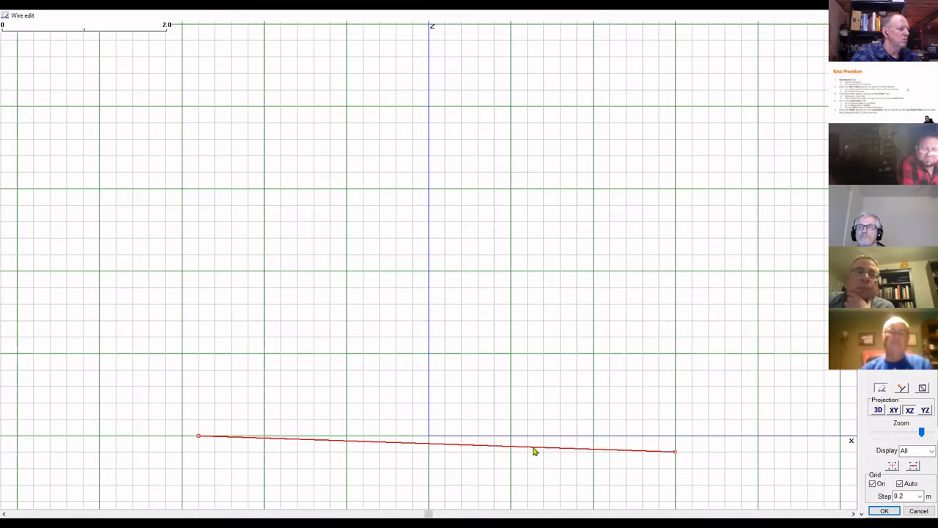
pyautogui.moveTo(675, 451); pyautogui.dragTo(675, 437)
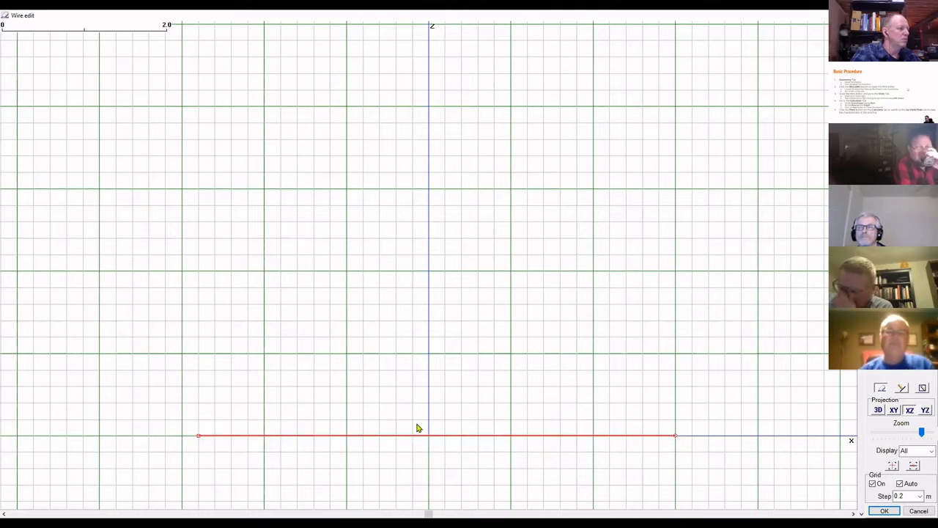
# Adjust the horizontal wire so that it spans from -3 m to 3 m along the X axis.
pyautogui.rightClick(435, 436)
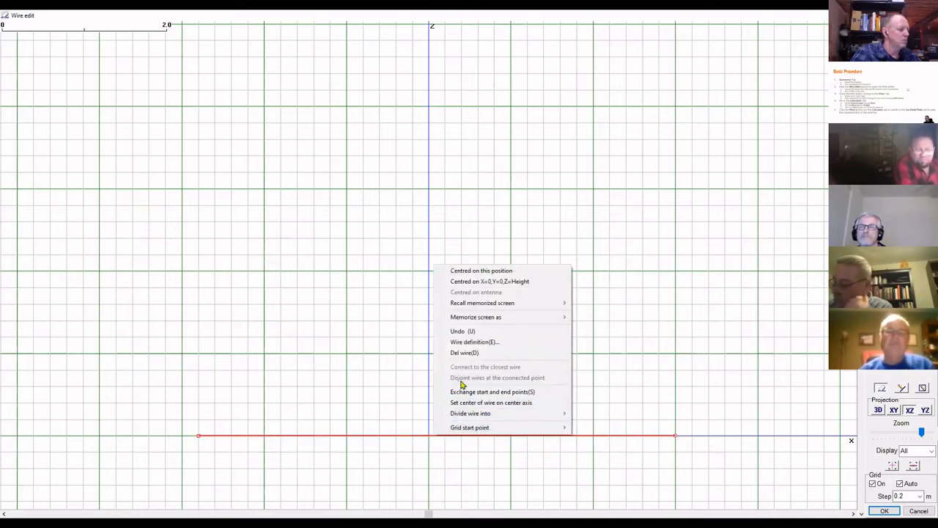
pyautogui.click(314, 449)
pyautogui.moveTo(197, 442); pyautogui.dragTo(187, 445)
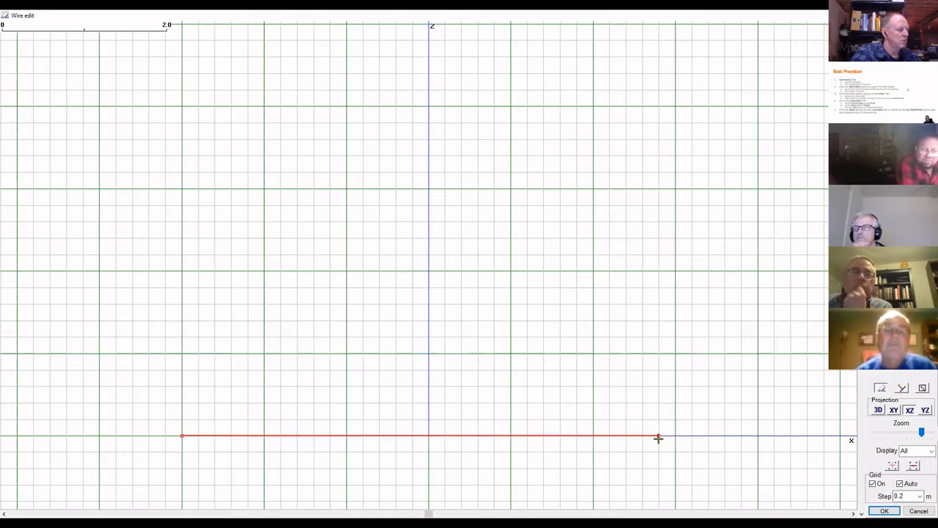
pyautogui.moveTo(657, 438); pyautogui.dragTo(675, 437)
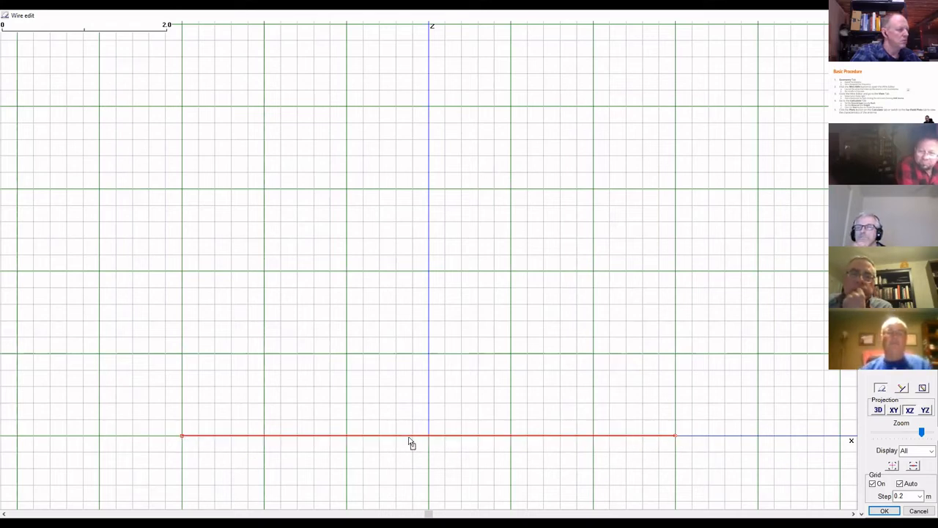
# Set the wire's length to 10 m about its middle point and divide it into 3 pieces.
pyautogui.rightClick(440, 439)
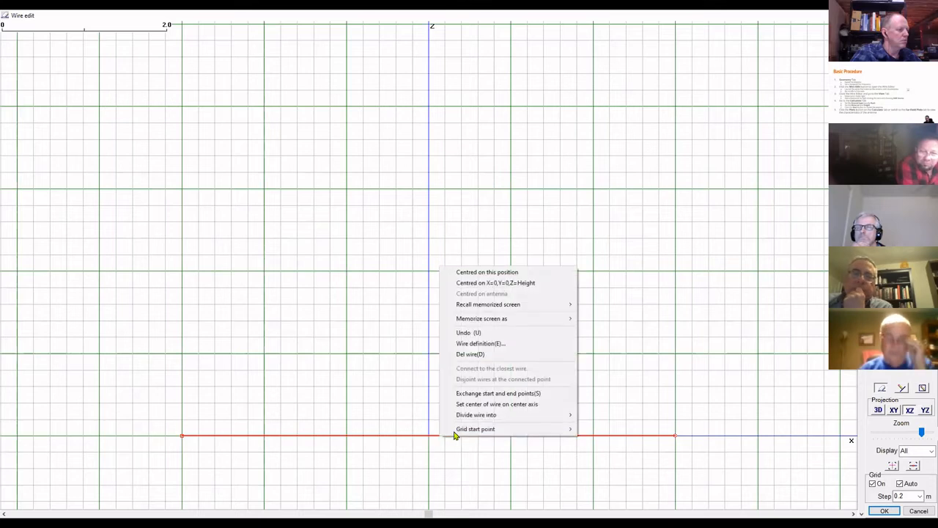
pyautogui.click(499, 344)
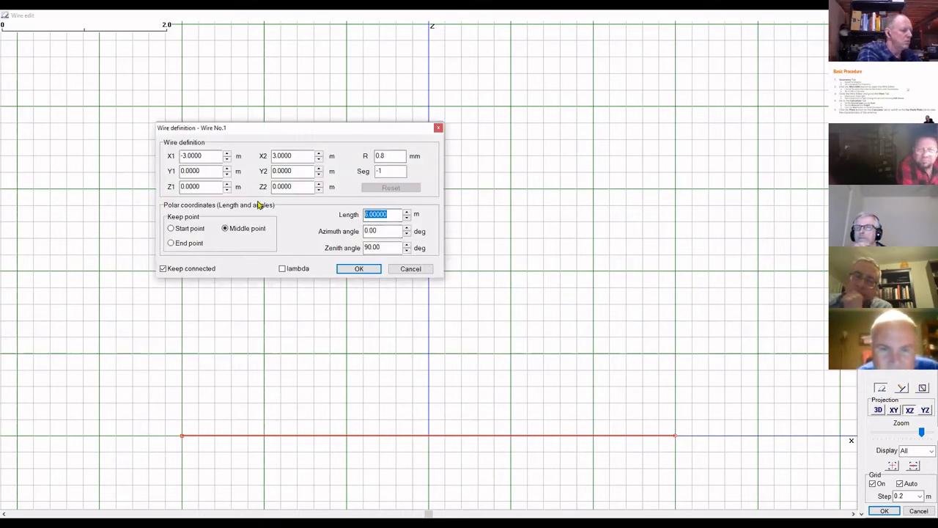
pyautogui.write('10')
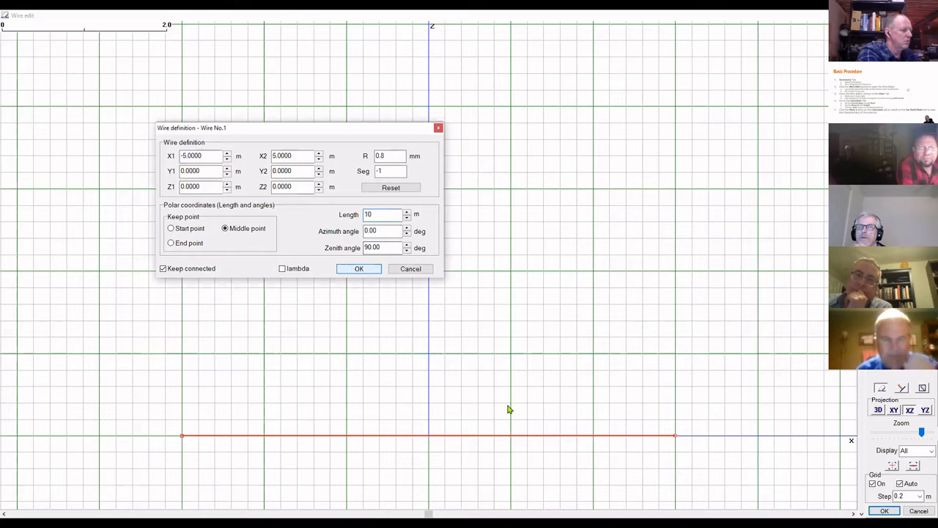
pyautogui.press('Return')
pyautogui.rightClick(426, 440)
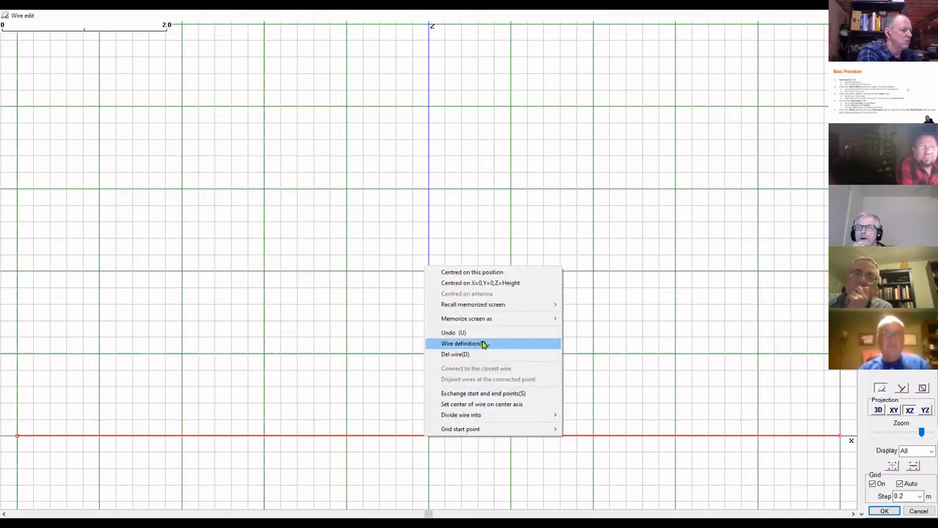
pyautogui.moveTo(474, 417)
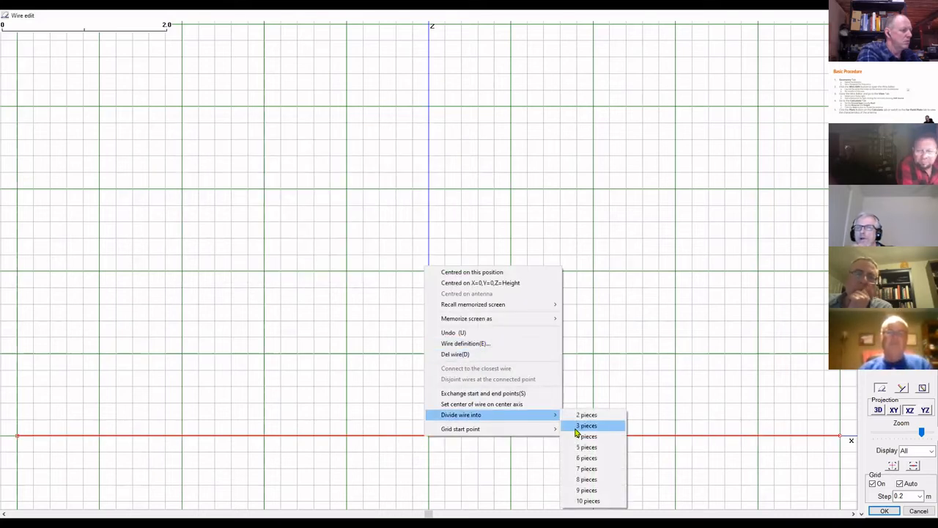
pyautogui.click(576, 429)
# Set the middle piece's length to 0.1 m about its middle point, keeping it connected to the outer pieces.
pyautogui.click(445, 438)
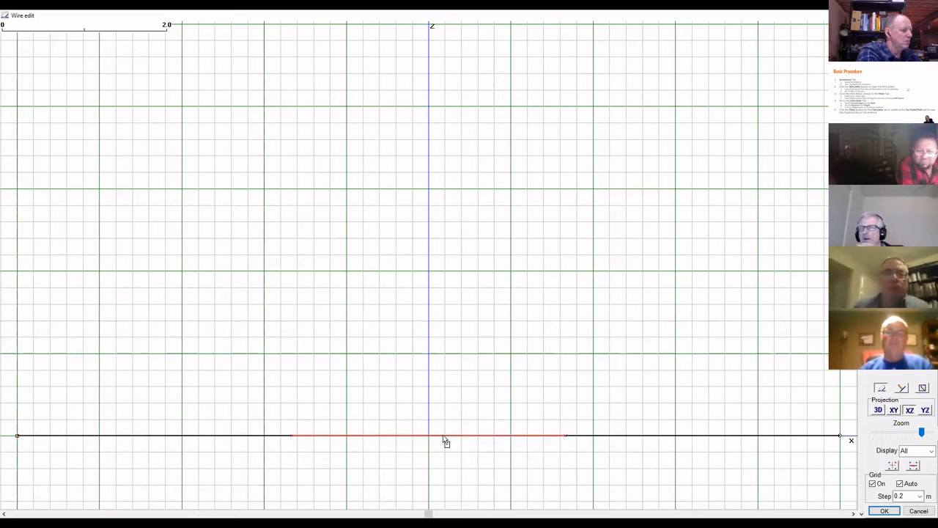
pyautogui.rightClick(444, 440)
pyautogui.click(492, 342)
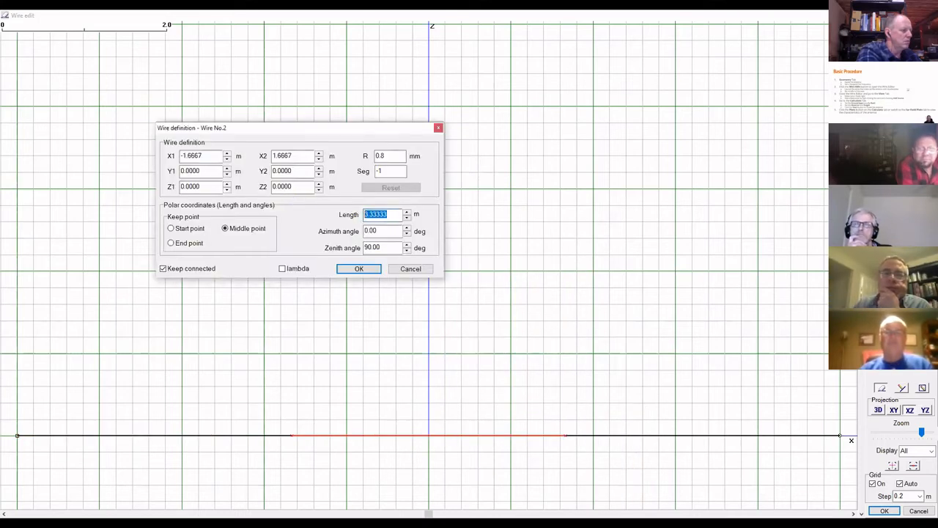
pyautogui.write('0.1')
pyautogui.press('Return')
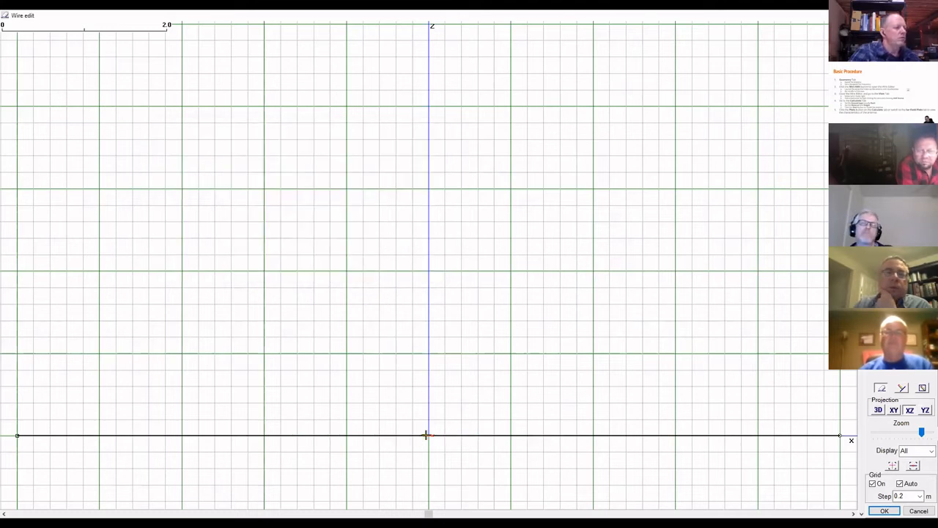
# Raise the short middle wire to about 4.4 m on the Z axis to form two sloping legs, and inspect each leg.
pyautogui.click(432, 76)
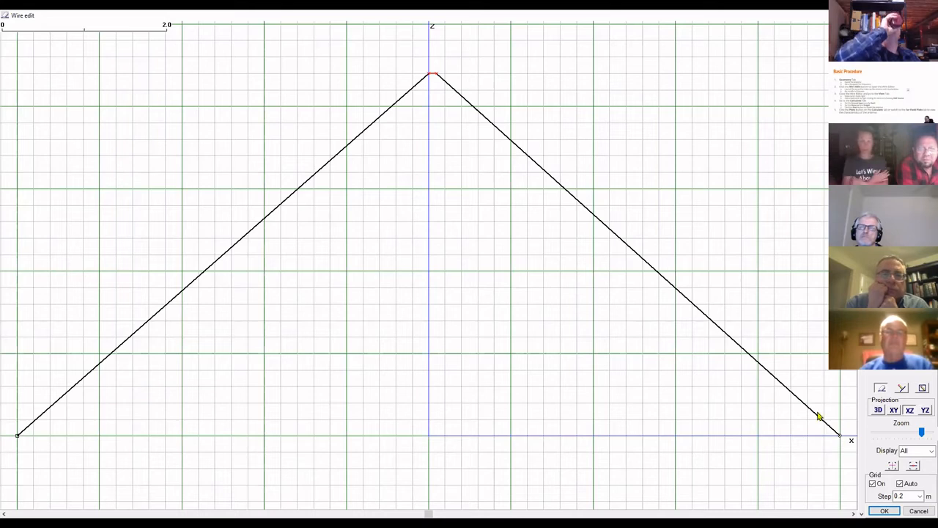
pyautogui.click(636, 259)
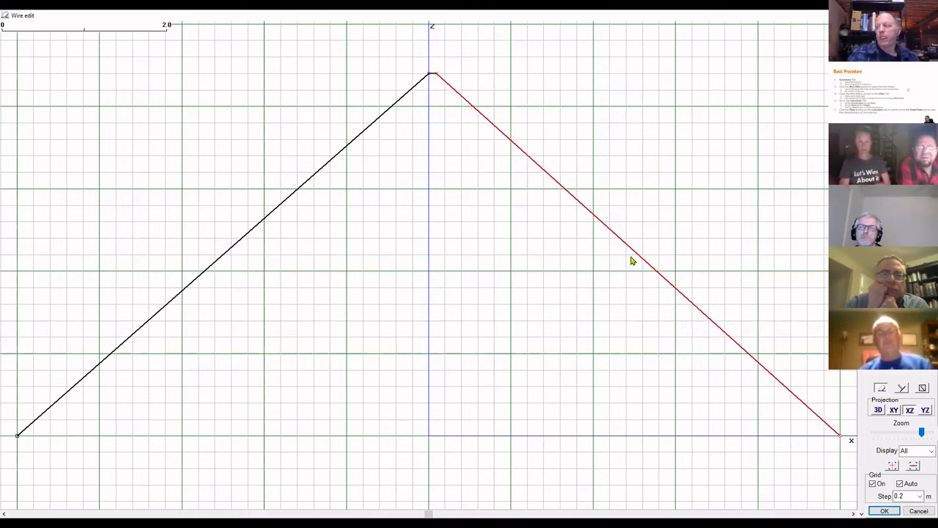
pyautogui.click(202, 274)
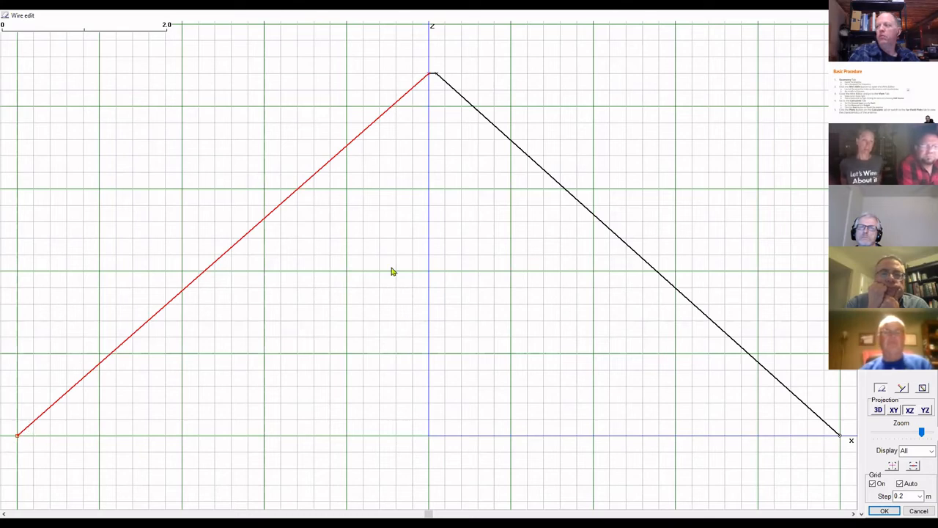
# Move the lower ends of the two legs inward along the X axis to -4 m and 4 m.
pyautogui.moveTo(18, 436); pyautogui.dragTo(99, 436)
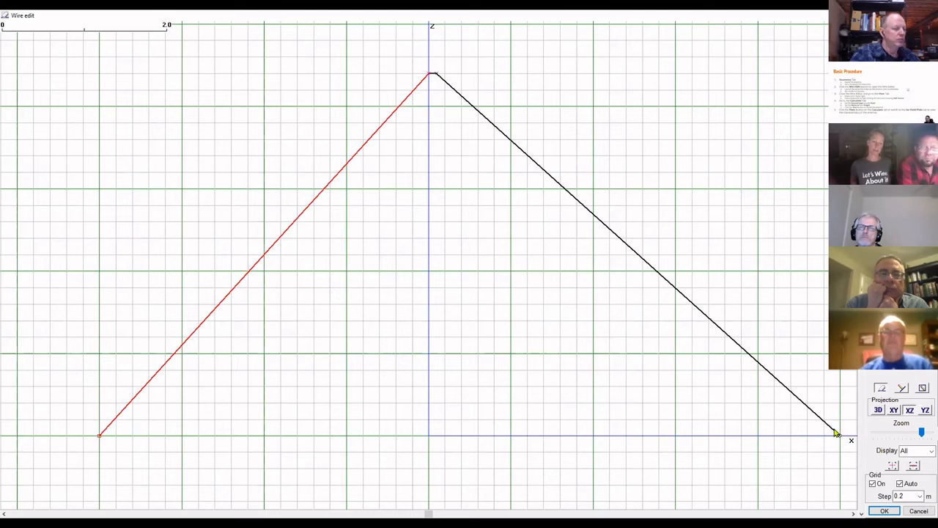
pyautogui.click(842, 439)
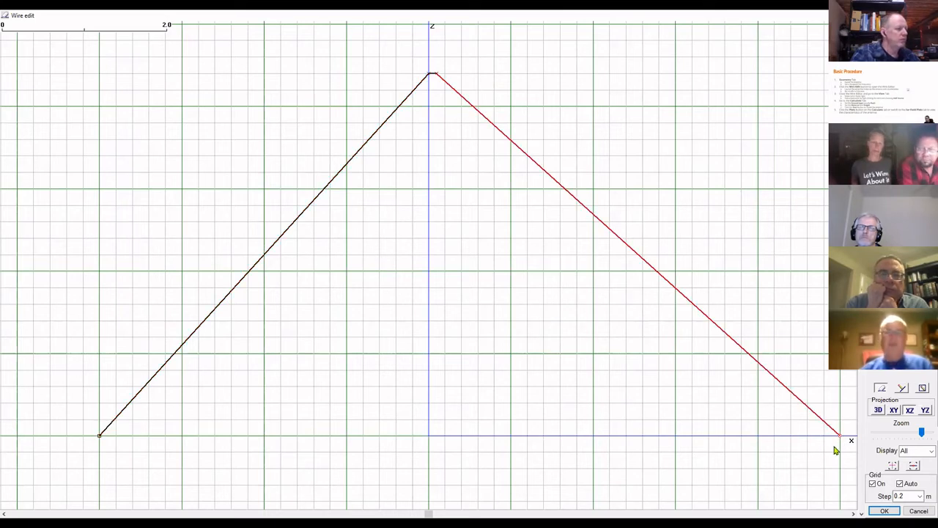
pyautogui.moveTo(840, 436); pyautogui.dragTo(757, 436)
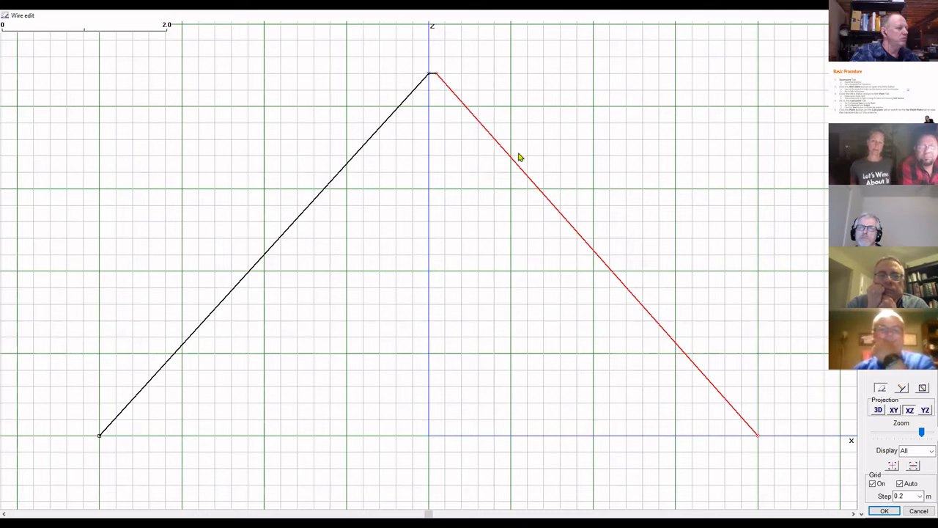
pyautogui.click(290, 231)
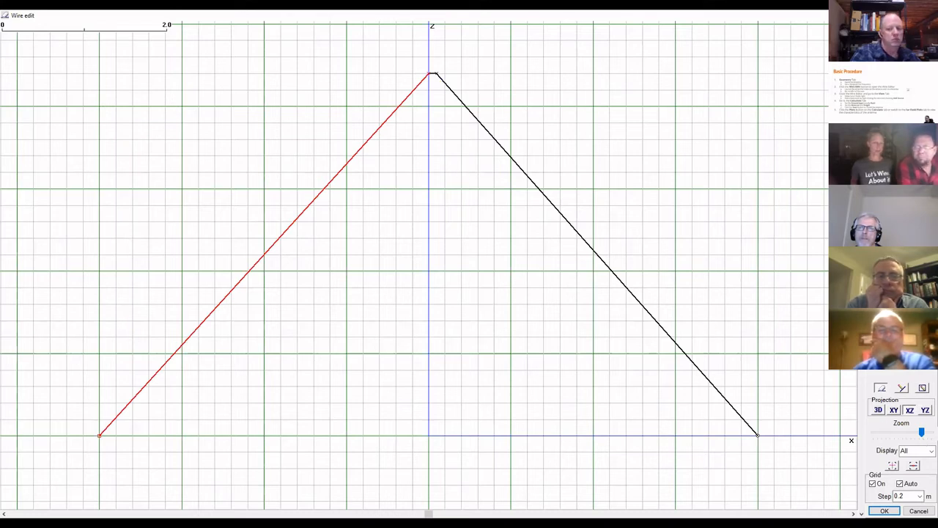
# Centre the short apex wire on the Z axis and compare the two sloping legs.
pyautogui.moveTo(862, 257); pyautogui.dragTo(861, 235)
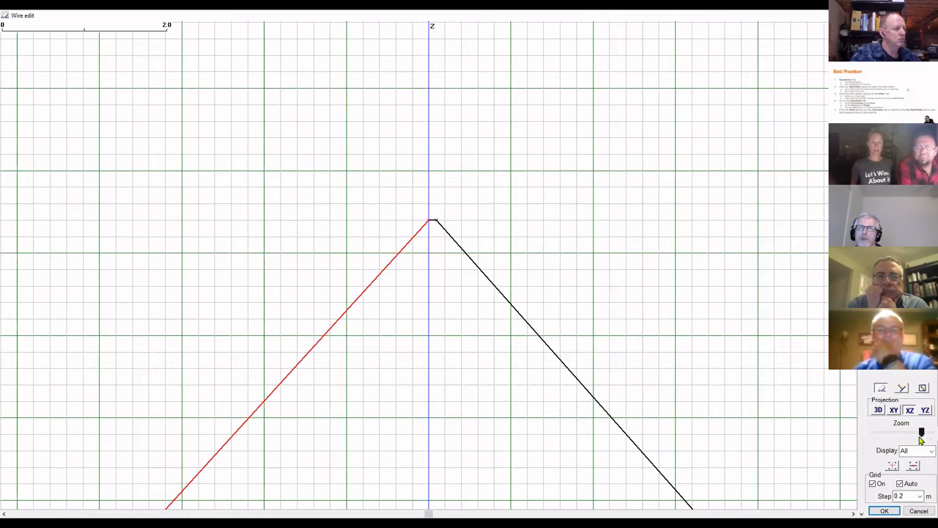
pyautogui.moveTo(924, 437); pyautogui.dragTo(929, 436)
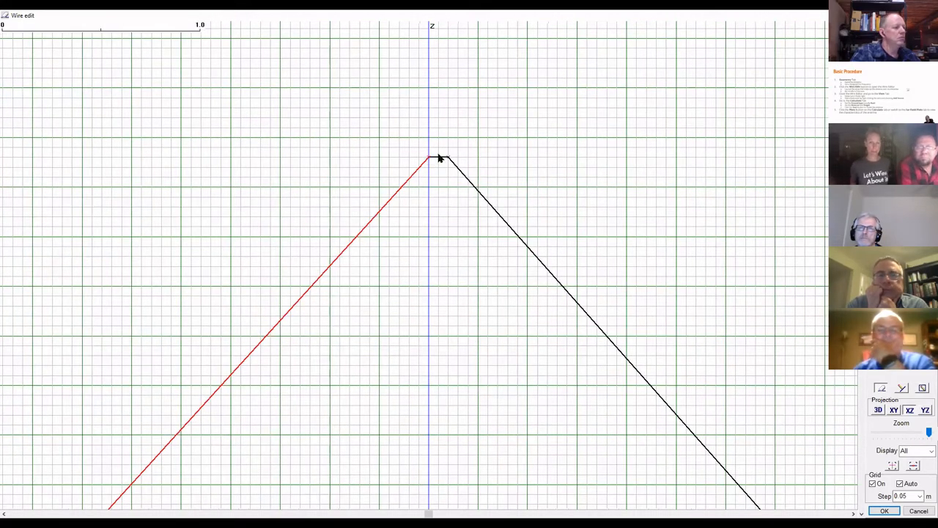
pyautogui.click(442, 159)
pyautogui.moveTo(430, 159); pyautogui.dragTo(430, 163)
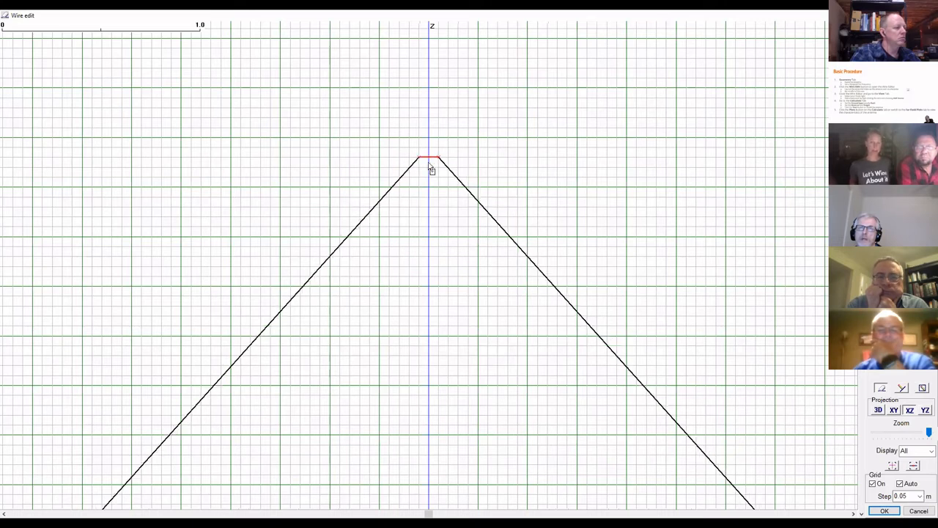
pyautogui.click(481, 209)
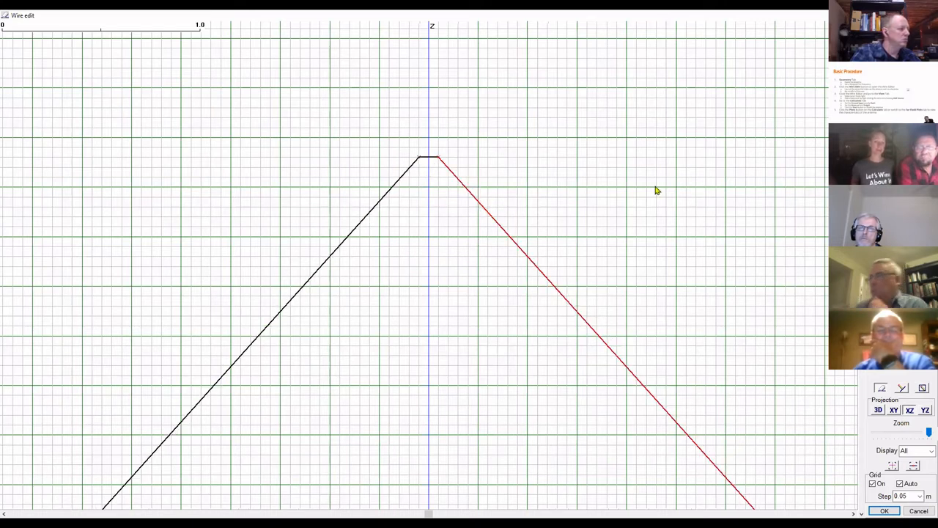
pyautogui.click(356, 229)
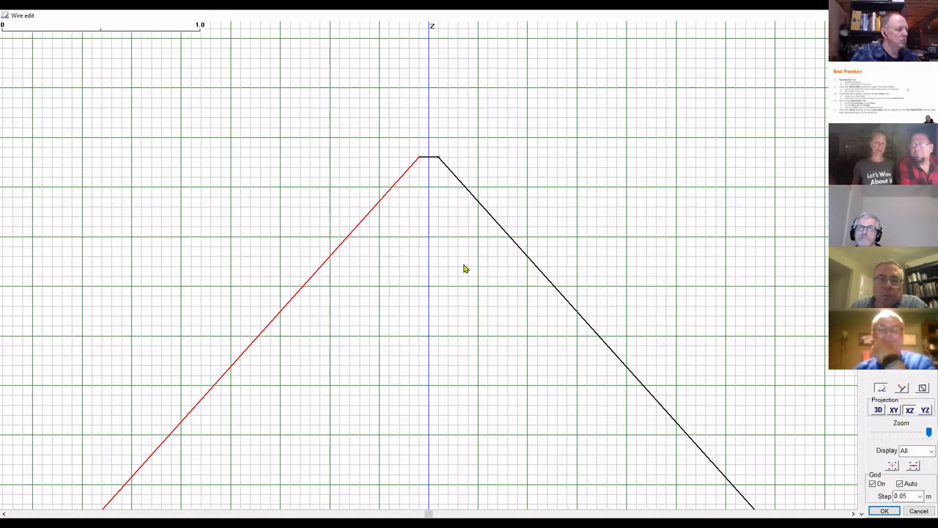
# Lower the centred apex wire to 4 m on the Z axis and check both sloping legs.
pyautogui.click(430, 158)
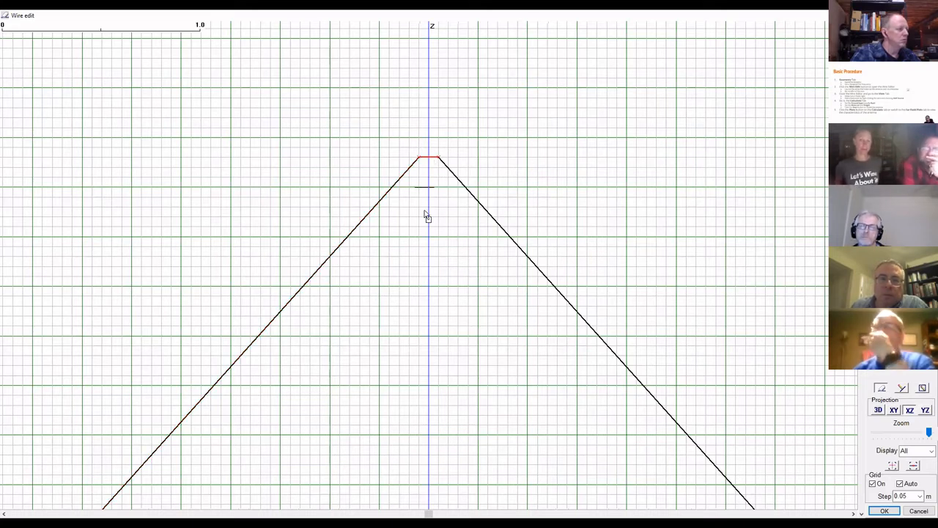
pyautogui.moveTo(427, 216); pyautogui.dragTo(432, 242)
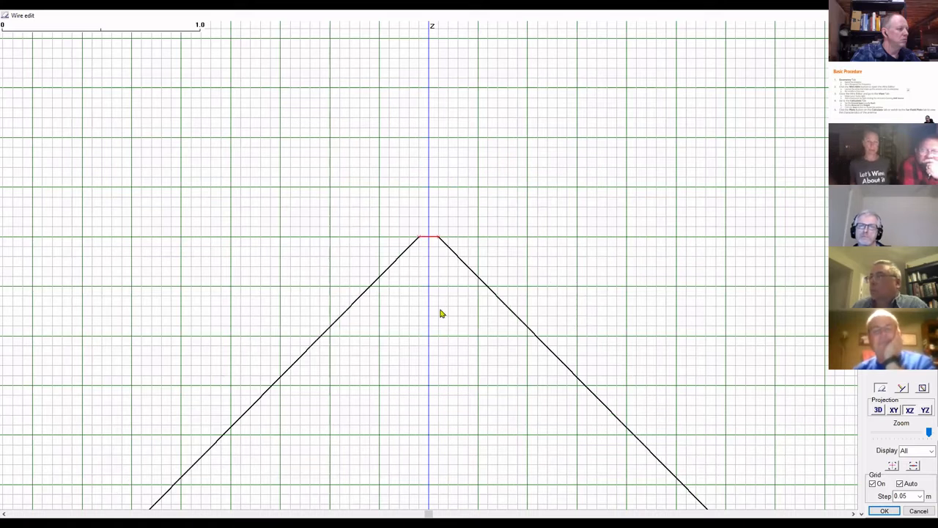
pyautogui.click(498, 303)
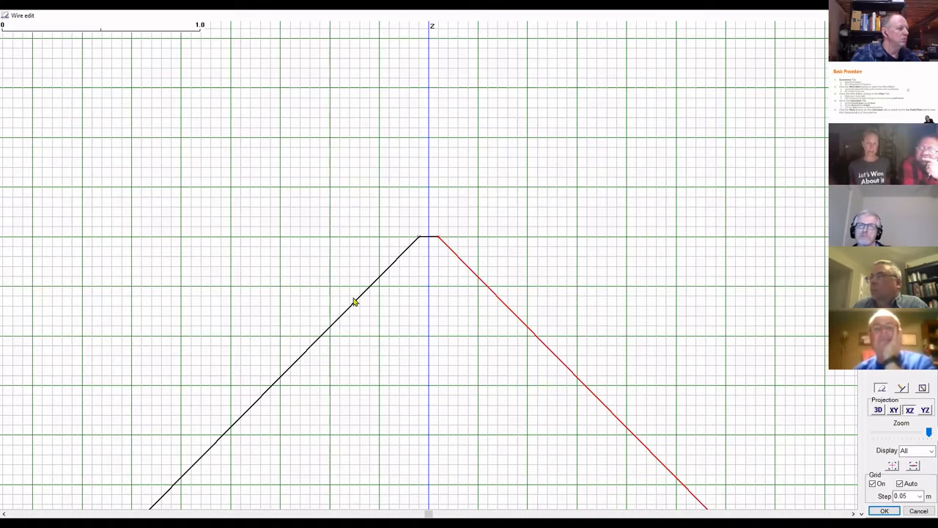
pyautogui.click(357, 303)
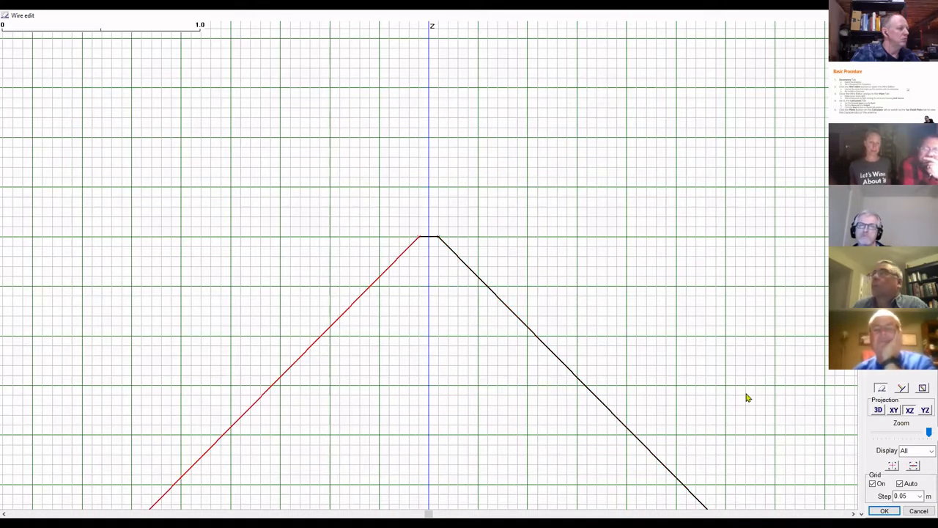
# Review the whole Inverted V and accept the wire edits to return to the antenna view.
pyautogui.moveTo(862, 316); pyautogui.dragTo(849, 407)
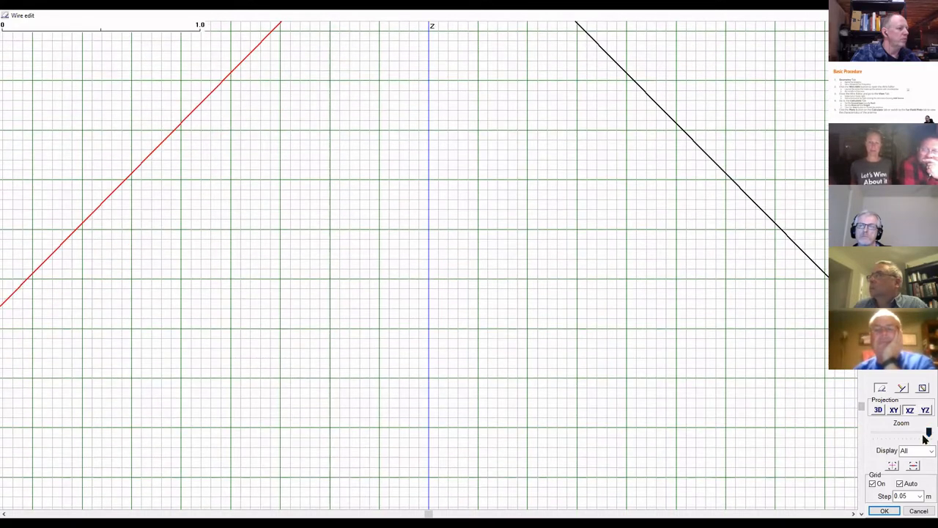
pyautogui.moveTo(909, 439); pyautogui.dragTo(919, 438)
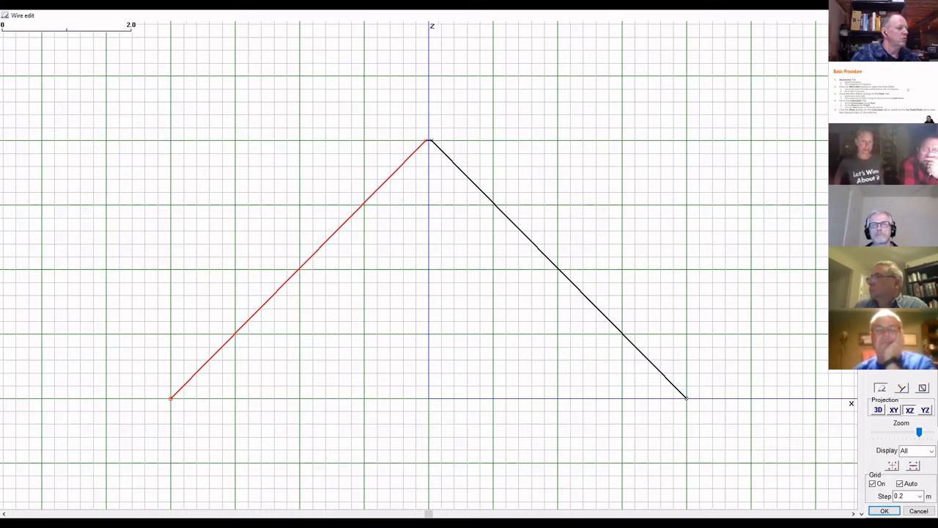
pyautogui.click(884, 511)
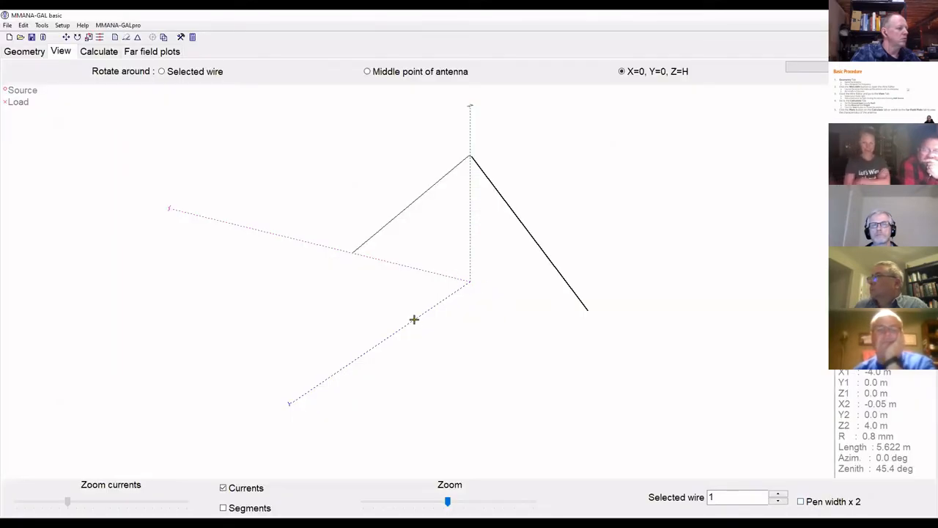
# Add a source at the centre of the short apex wire of the Inverted V.
pyautogui.moveTo(414, 320); pyautogui.dragTo(442, 328)
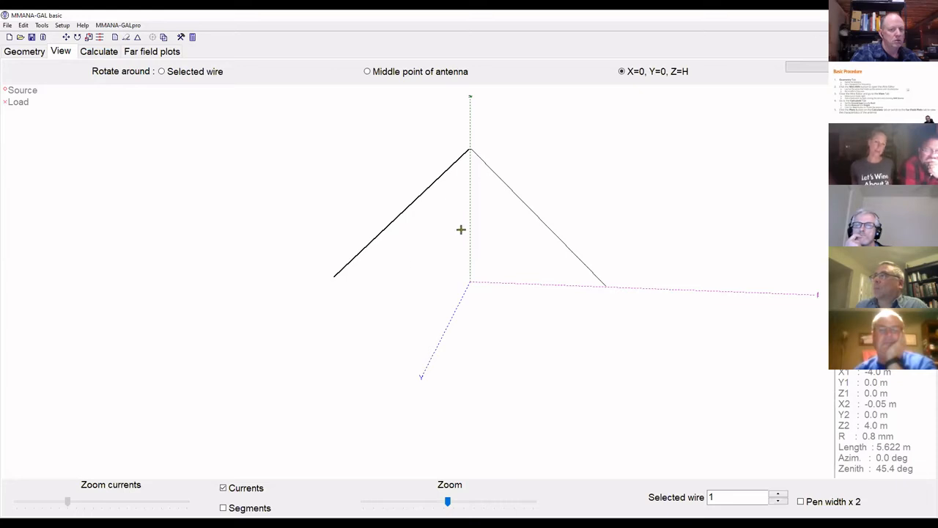
pyautogui.moveTo(467, 226); pyautogui.dragTo(450, 257)
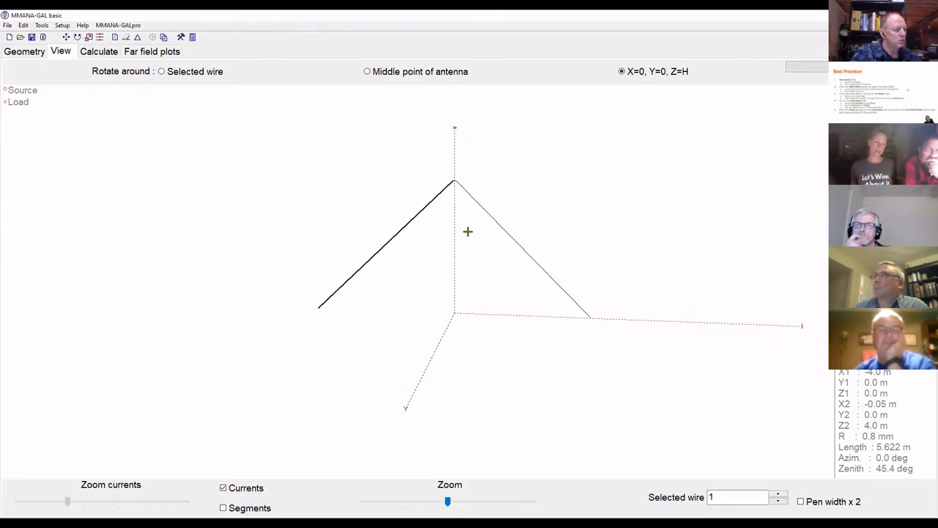
pyautogui.moveTo(472, 188)
pyautogui.mouseDown()
pyautogui.moveTo(469, 256)
pyautogui.moveTo(457, 176)
pyautogui.moveTo(551, 154)
pyautogui.moveTo(389, 218)
pyautogui.moveTo(611, 159)
pyautogui.moveTo(402, 226)
pyautogui.moveTo(506, 210)
pyautogui.moveTo(476, 168)
pyautogui.moveTo(489, 177)
pyautogui.mouseUp()
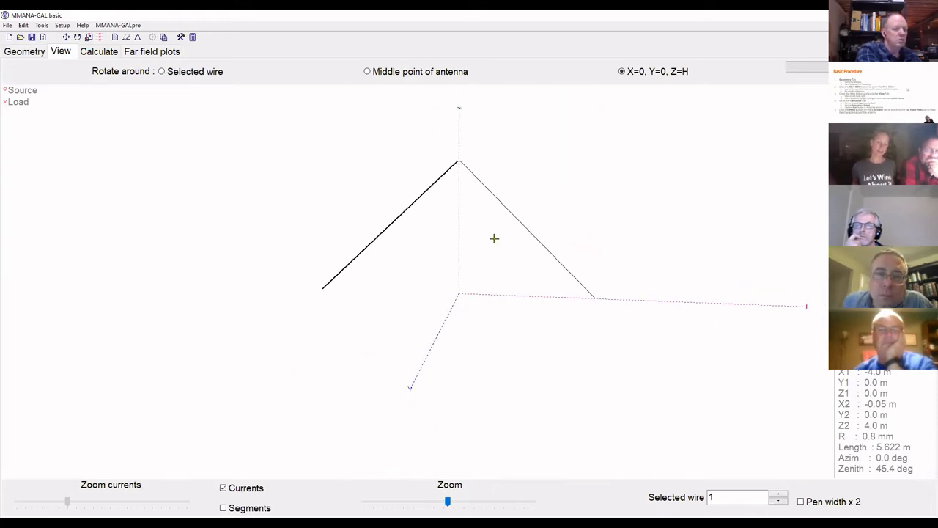
pyautogui.moveTo(480, 271); pyautogui.dragTo(444, 267)
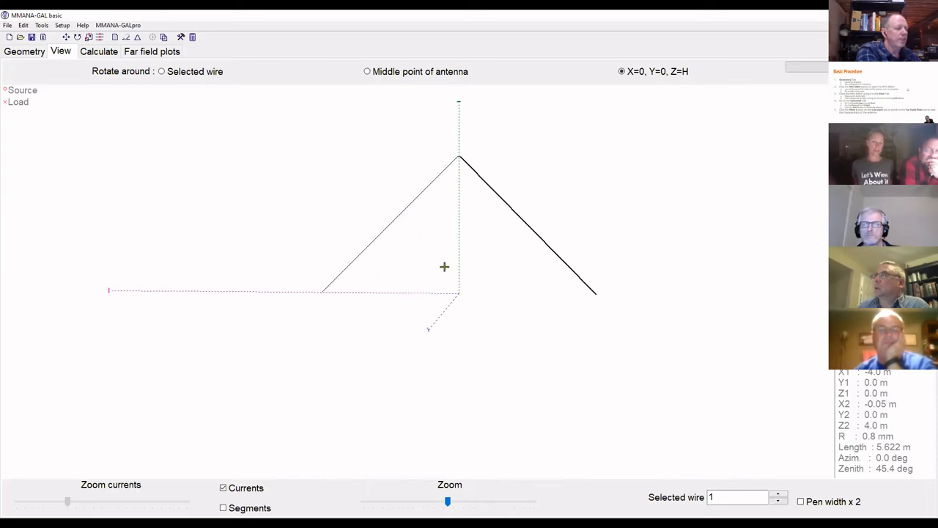
pyautogui.moveTo(465, 186); pyautogui.dragTo(472, 450)
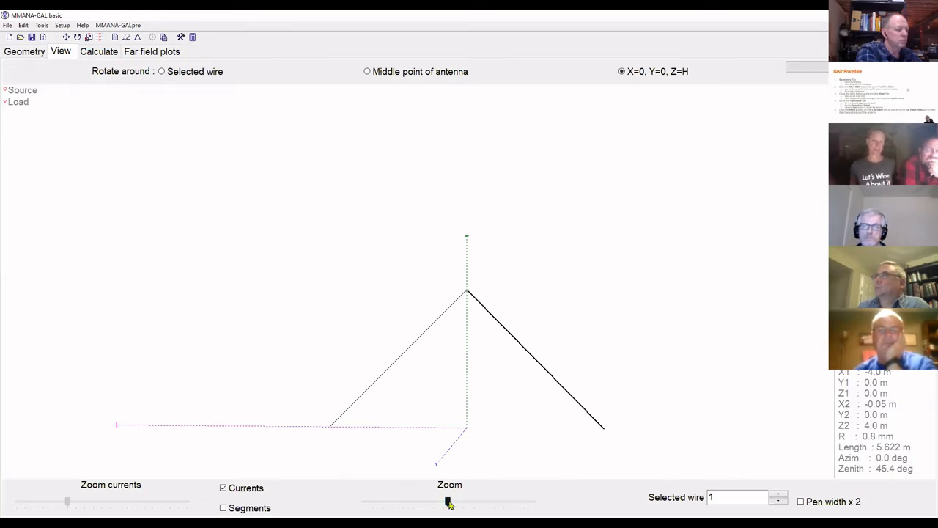
pyautogui.moveTo(448, 500); pyautogui.dragTo(463, 499)
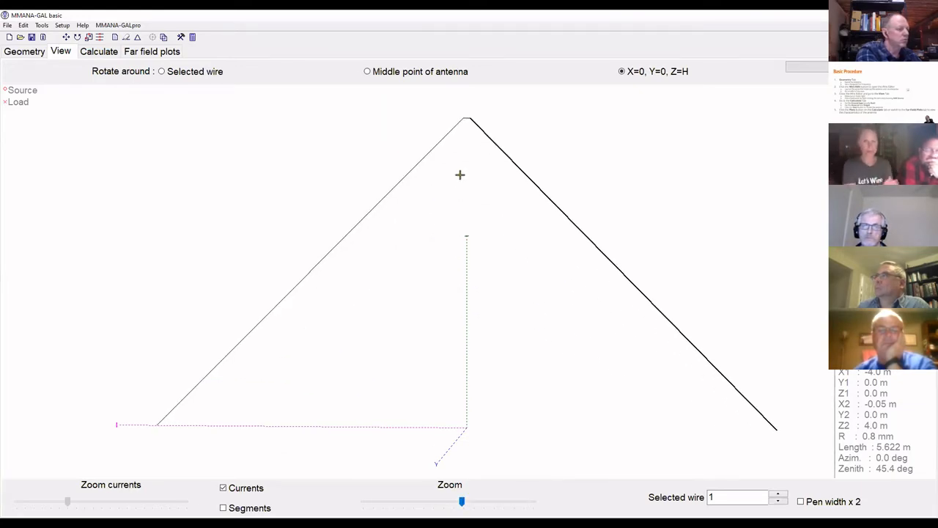
pyautogui.moveTo(460, 174)
pyautogui.mouseDown()
pyautogui.moveTo(453, 327)
pyautogui.moveTo(477, 348)
pyautogui.mouseUp()
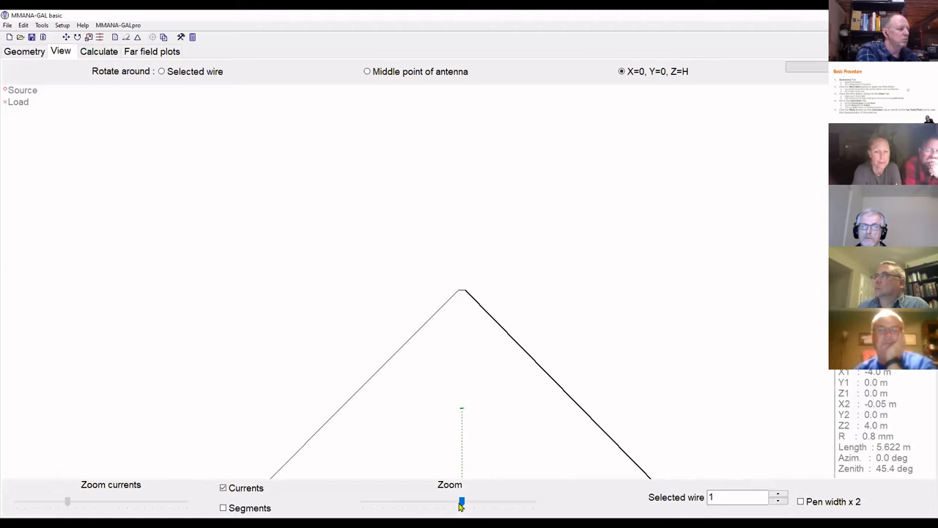
pyautogui.moveTo(467, 504); pyautogui.dragTo(469, 503)
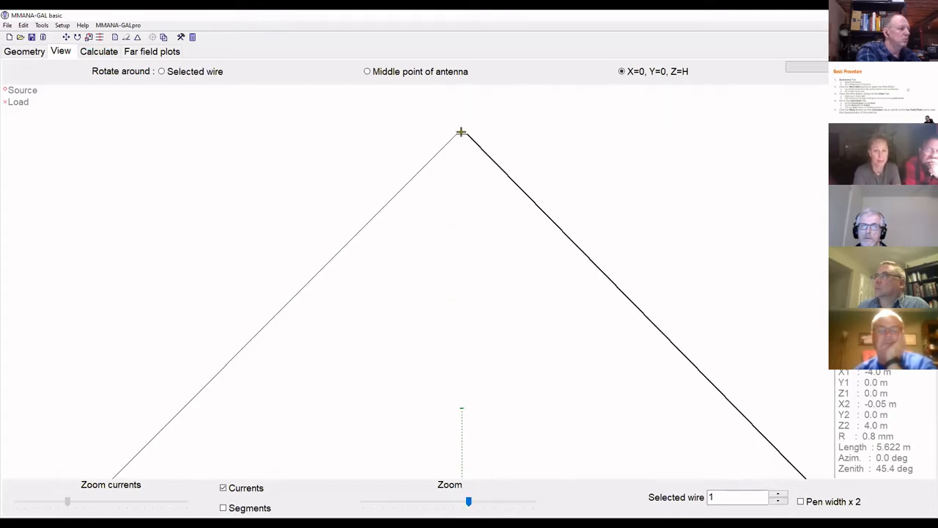
pyautogui.click(461, 133)
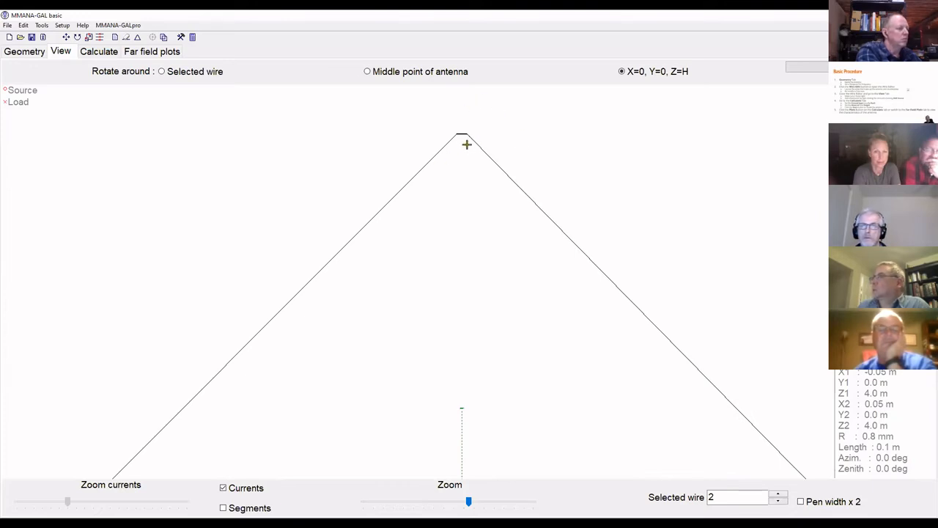
pyautogui.rightClick(460, 133)
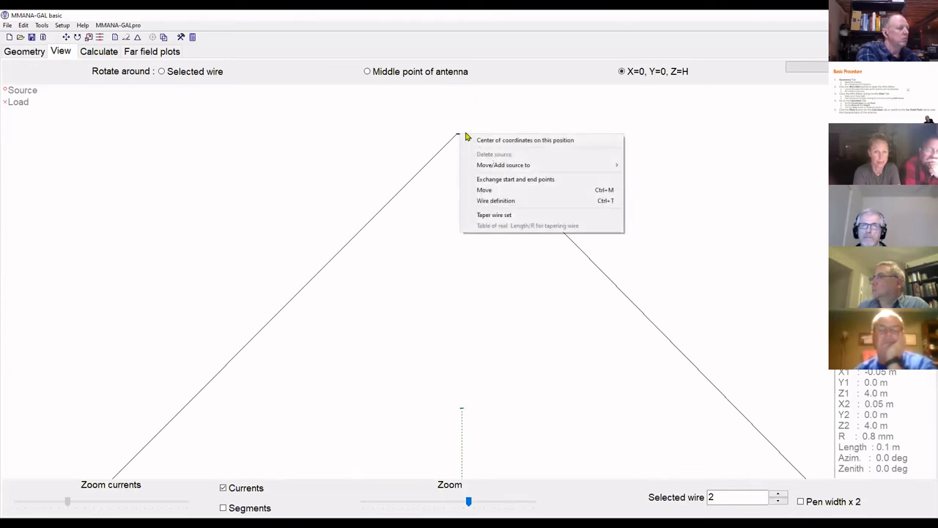
pyautogui.moveTo(595, 168)
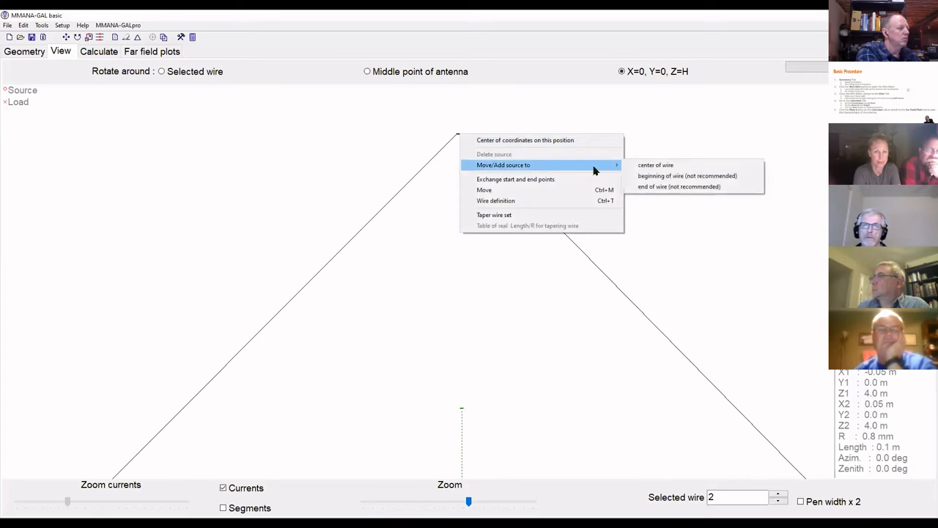
pyautogui.click(662, 167)
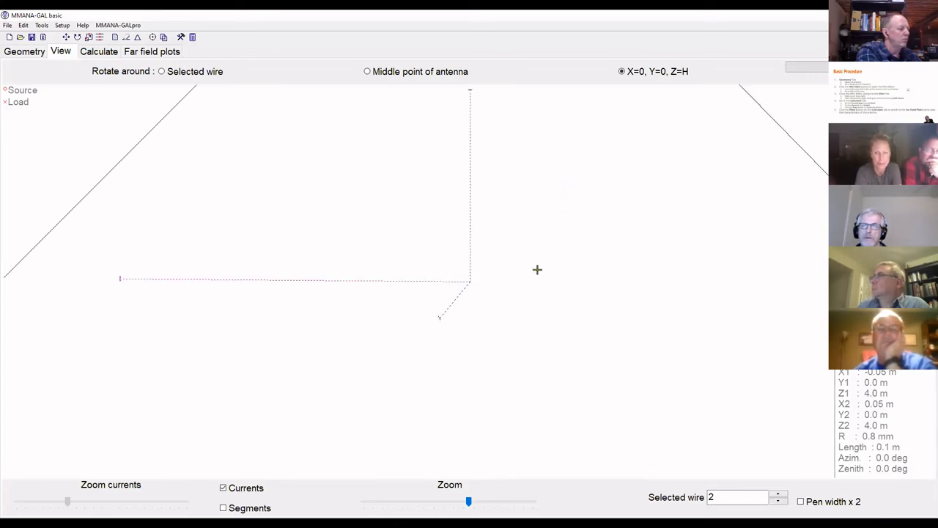
# Examine the source on the apex wire and compare the antenna's geometry with the calculation's added height setting.
pyautogui.moveTo(496, 118); pyautogui.dragTo(507, 433)
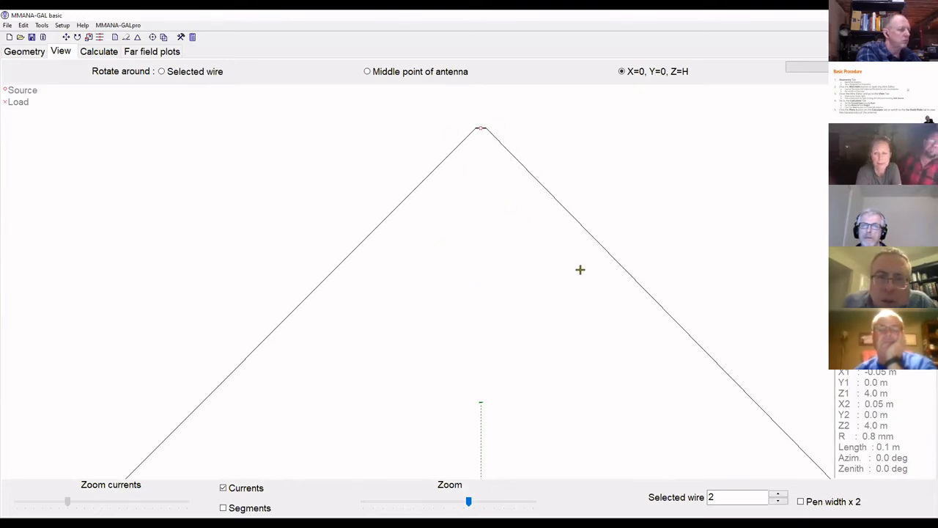
pyautogui.moveTo(683, 394); pyautogui.dragTo(714, 417)
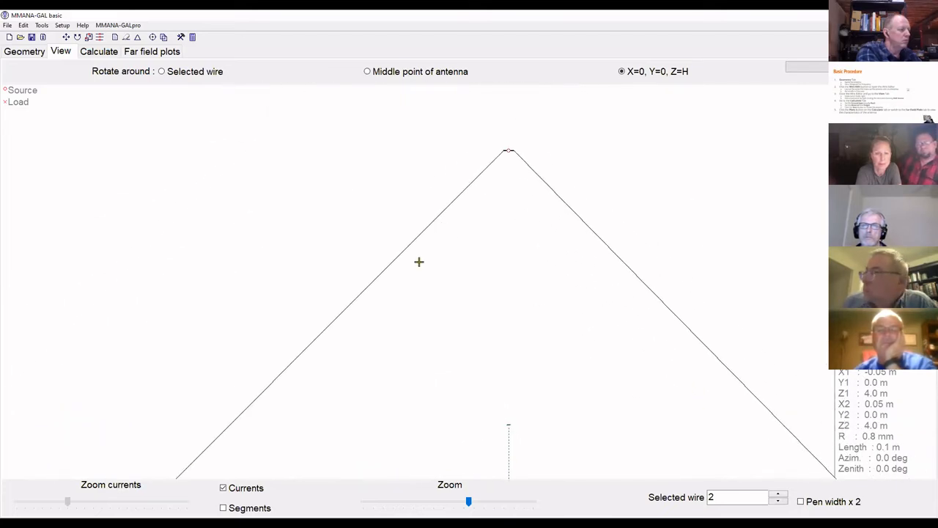
pyautogui.click(109, 54)
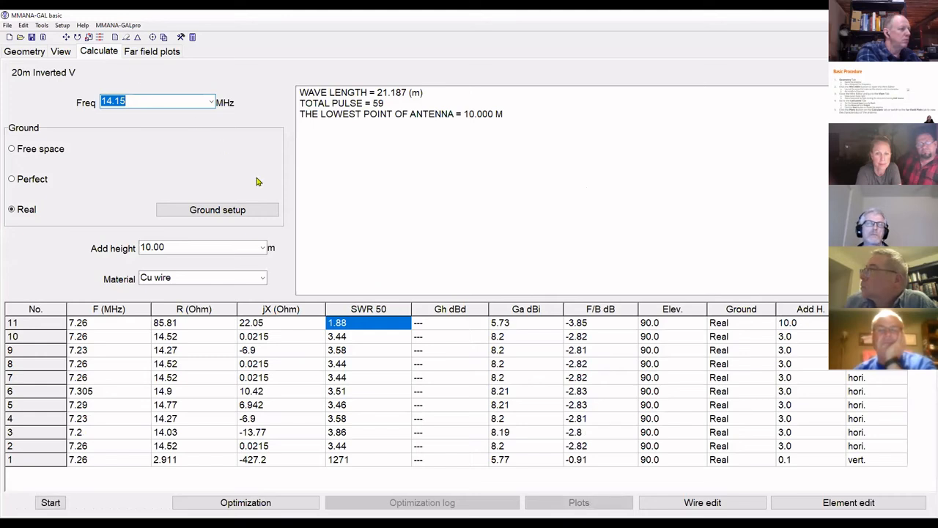
pyautogui.click(262, 248)
pyautogui.click(82, 174)
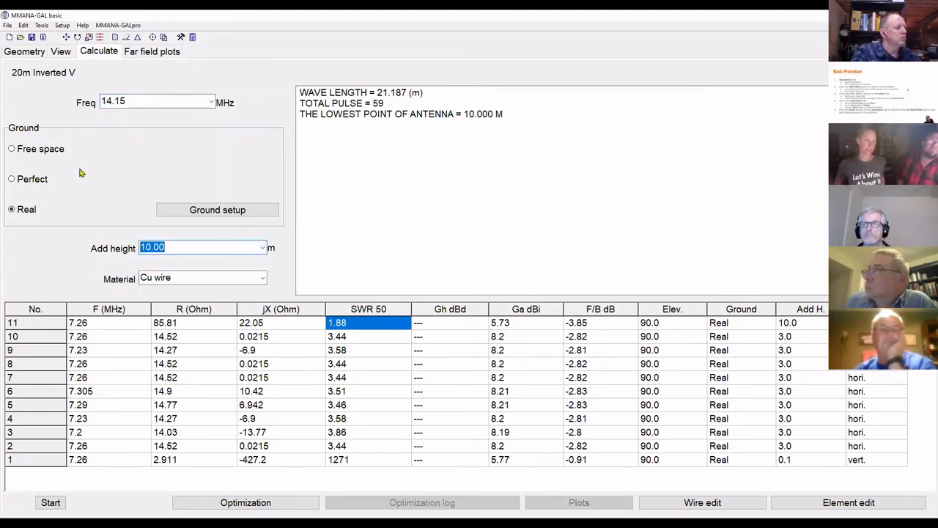
pyautogui.click(66, 57)
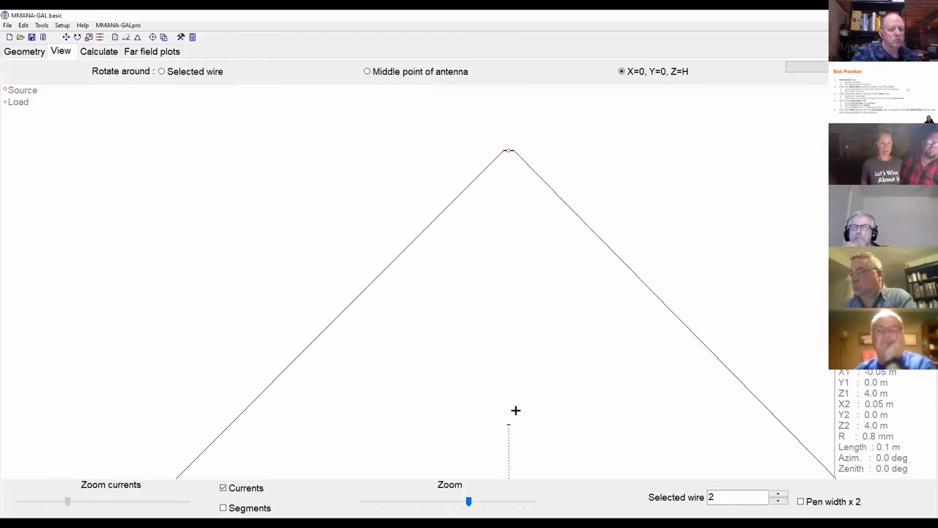
pyautogui.click(103, 53)
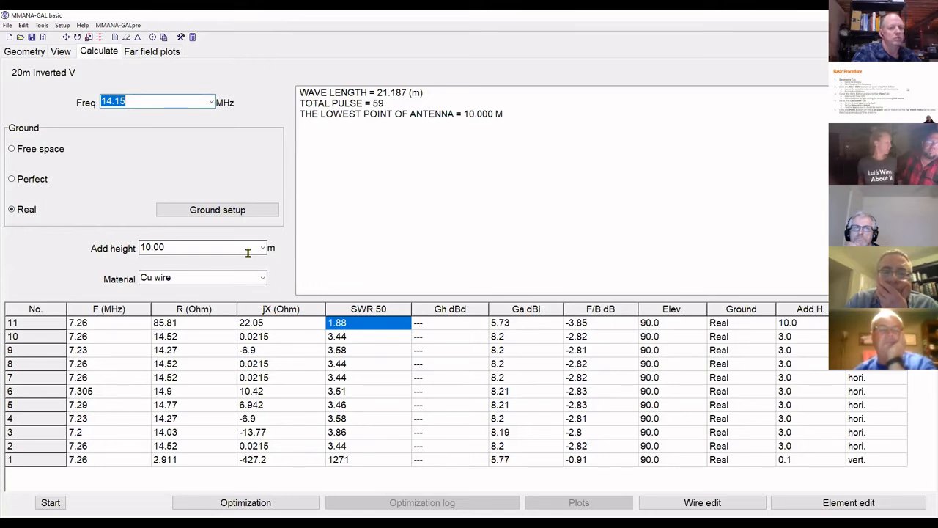
pyautogui.click(61, 51)
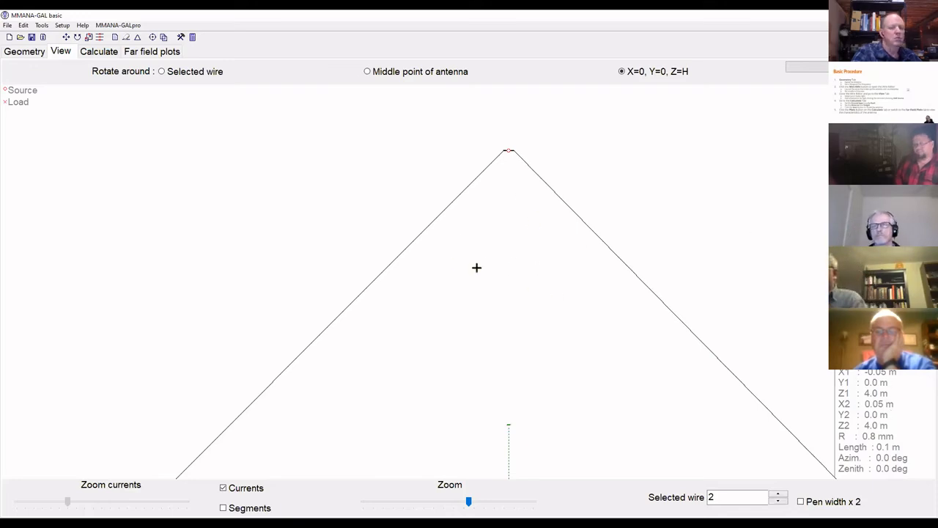
pyautogui.click(95, 55)
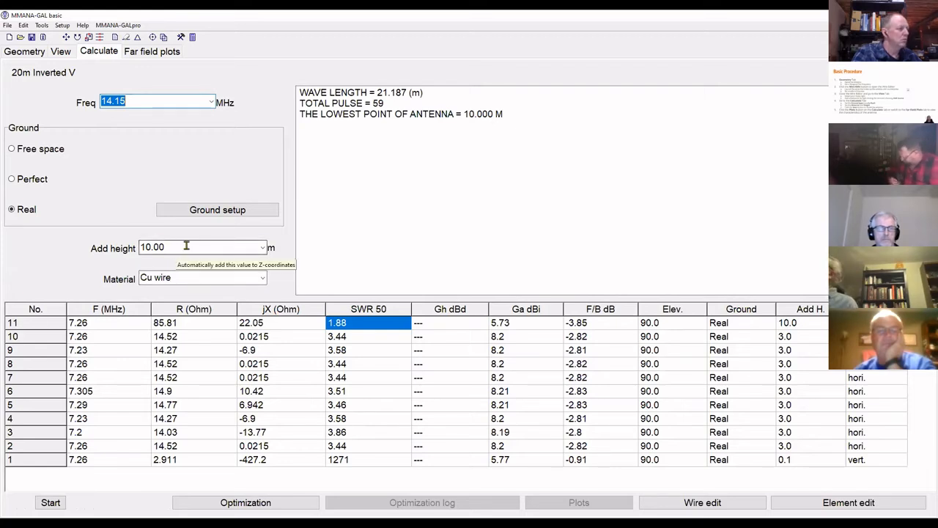
# Set the added height to 1 m and run the calculation at 14.15 MHz over real ground.
pyautogui.moveTo(175, 251); pyautogui.dragTo(133, 241)
pyautogui.write('1')
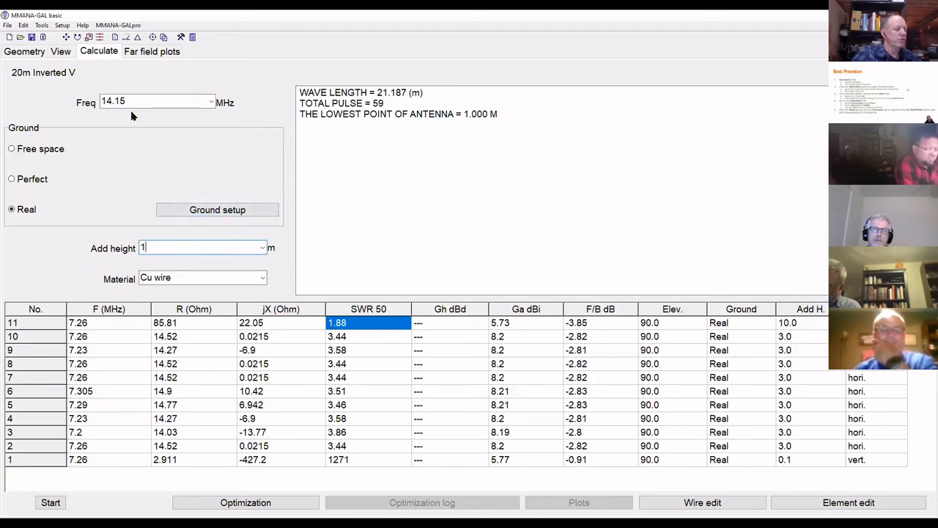
pyautogui.click(183, 246)
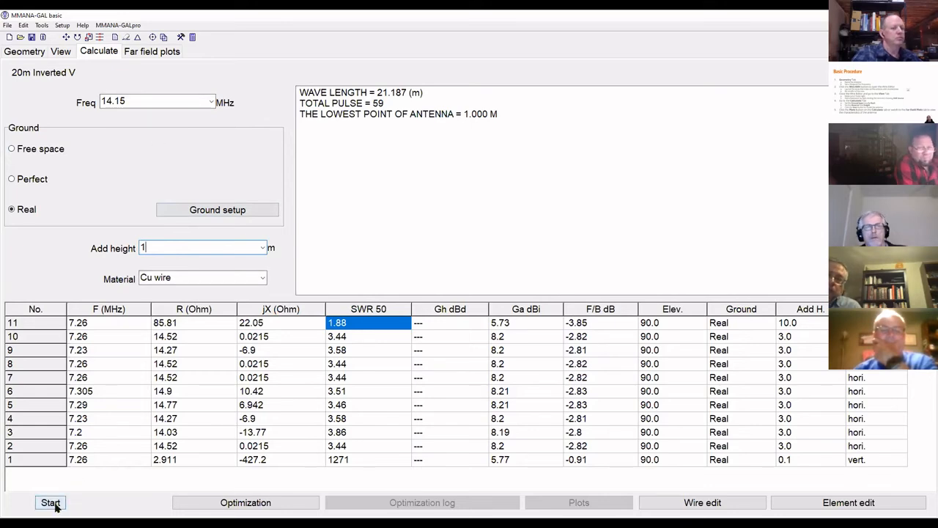
pyautogui.click(51, 503)
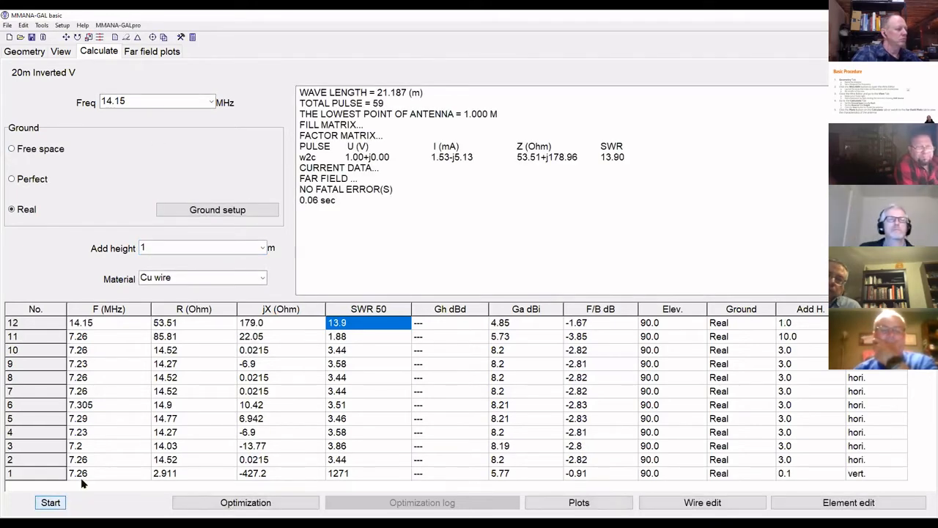
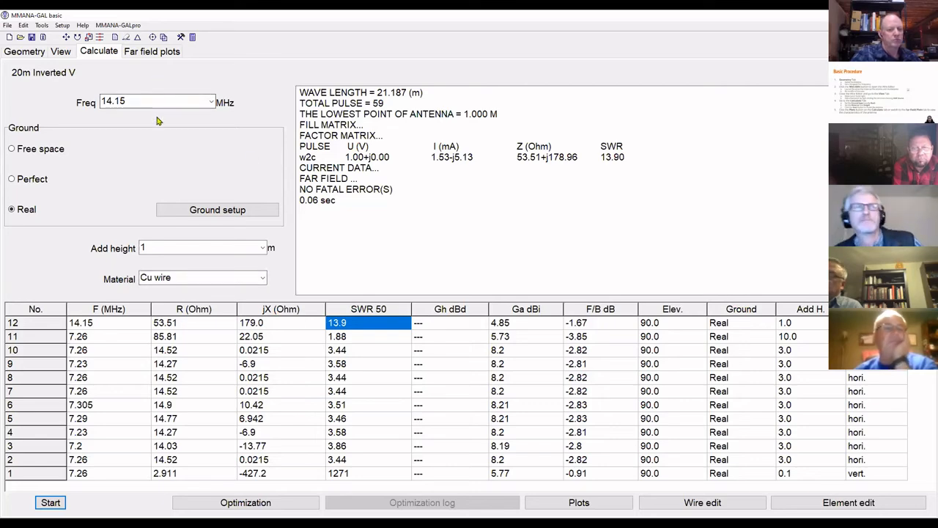
# Plot the SWR curve around resonance with a 400 kHz bandwidth, accept writing the current frequency to the tables, and close the plots.
pyautogui.click(579, 503)
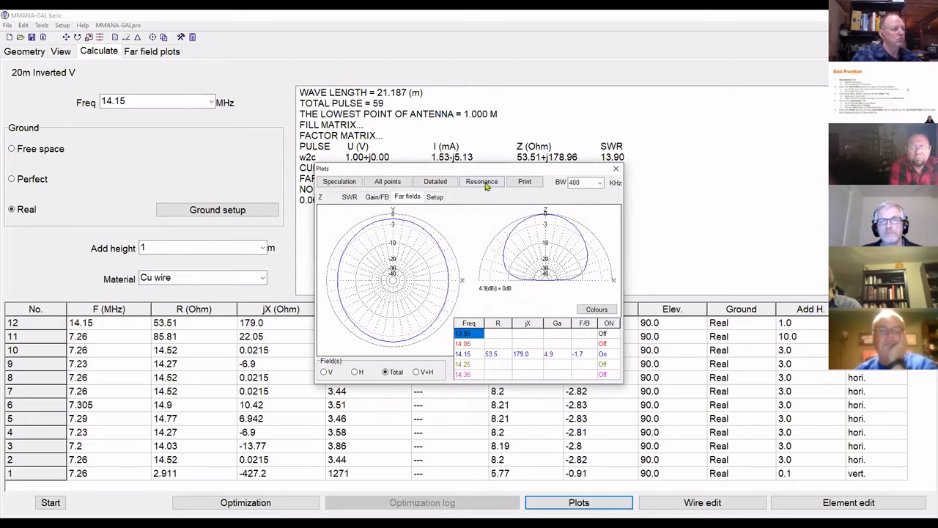
pyautogui.click(349, 198)
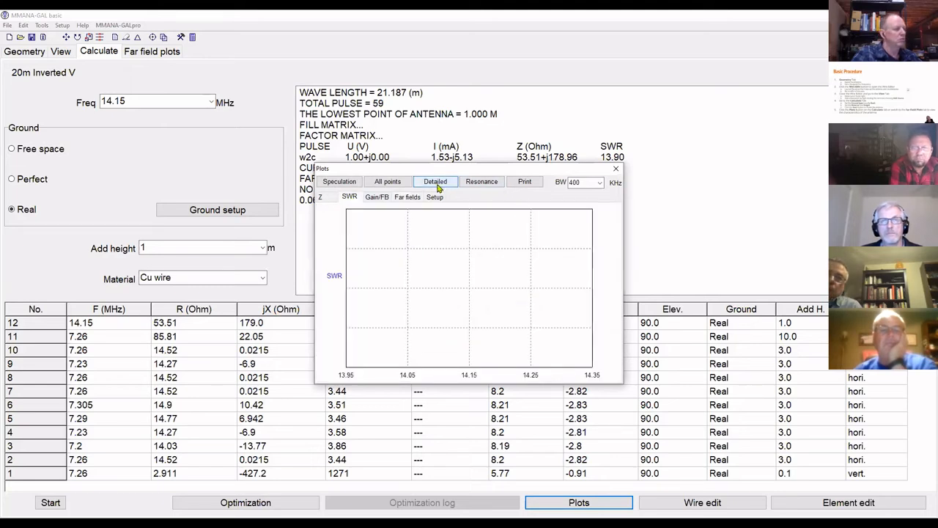
pyautogui.click(483, 183)
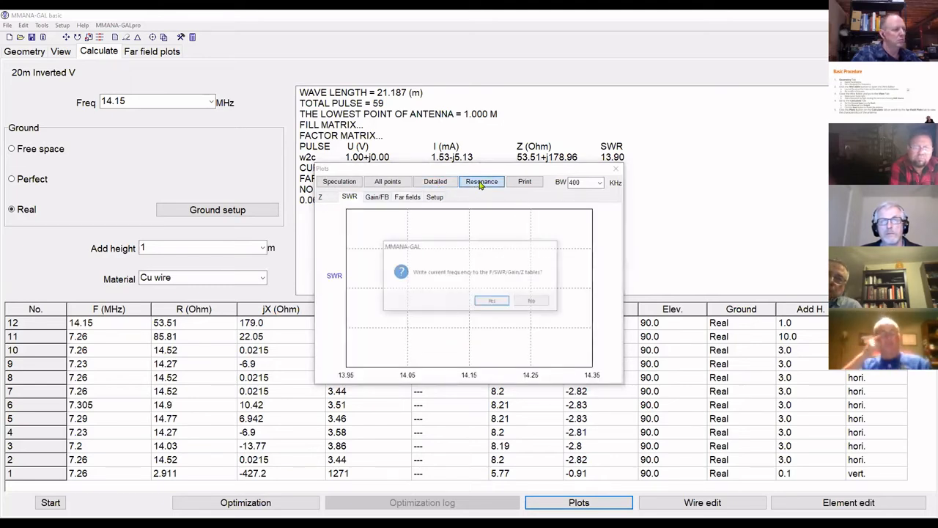
pyautogui.click(493, 302)
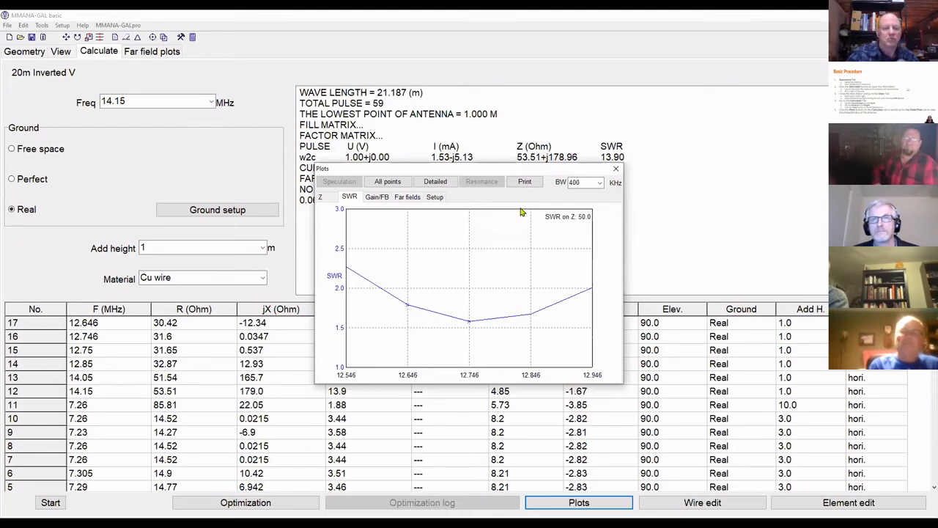
pyautogui.click(616, 170)
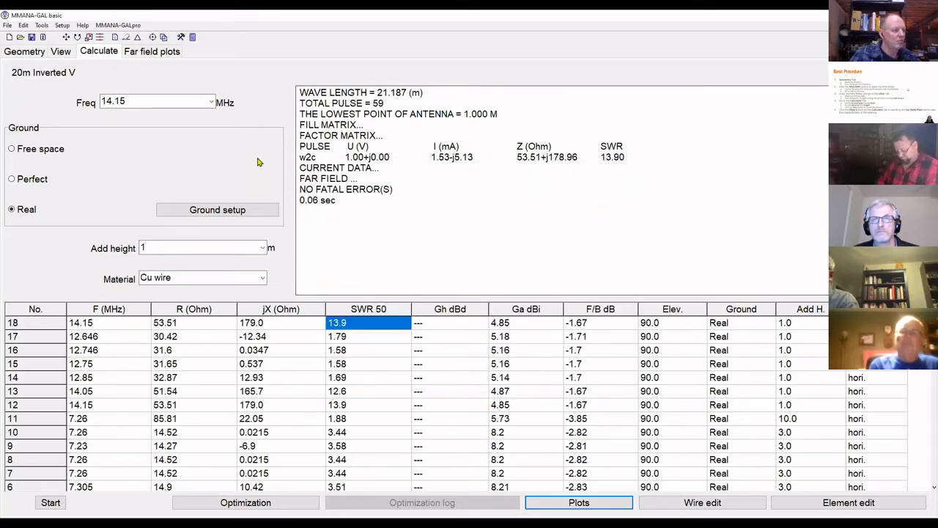
# Set the antenna's design frequency to 12.476 MHz in the geometry and return to the calculation settings.
pyautogui.click(24, 52)
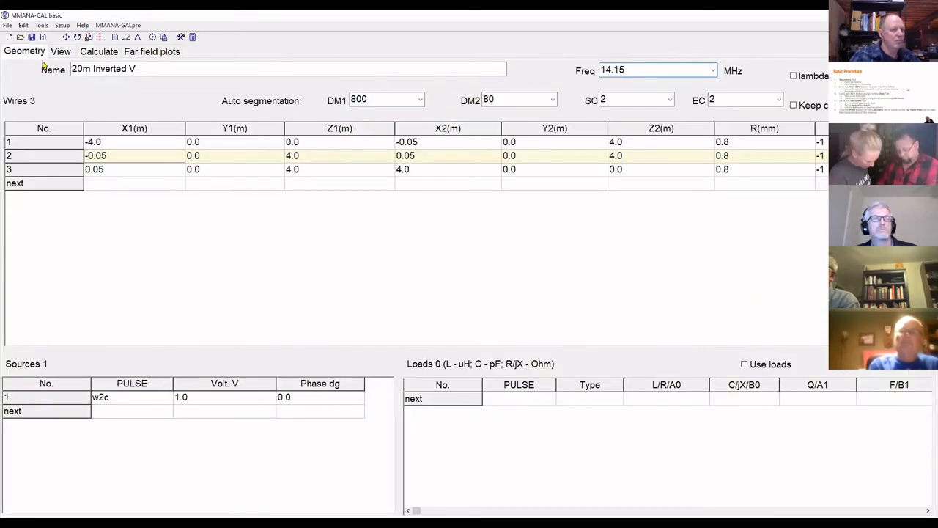
pyautogui.doubleClick(636, 70)
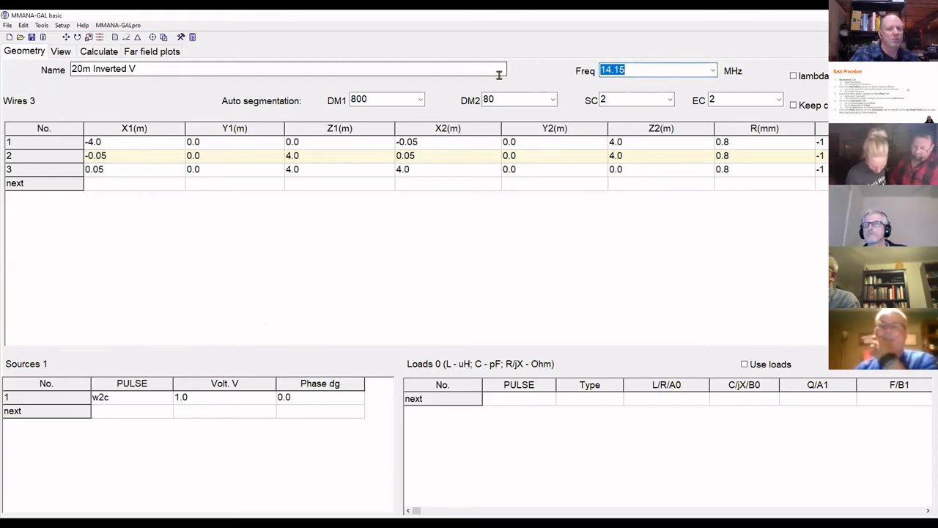
pyautogui.write('12.')
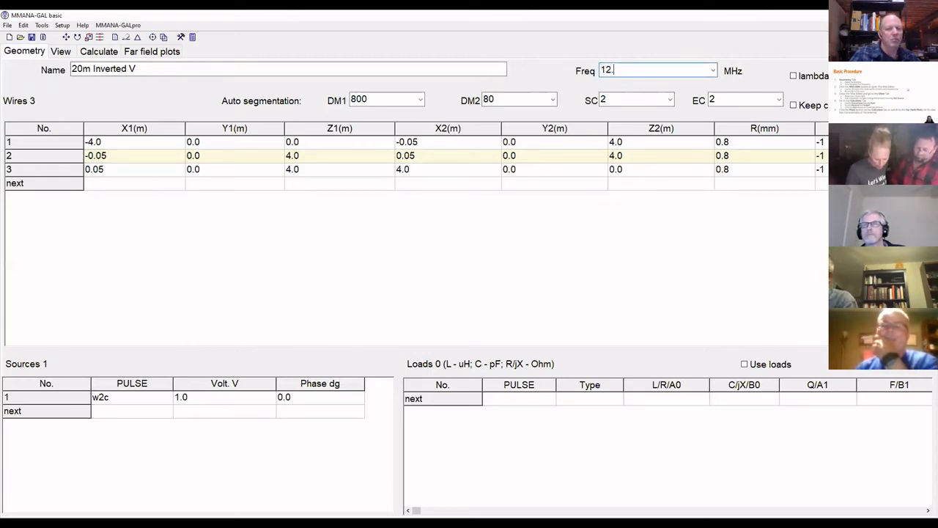
pyautogui.write('76')
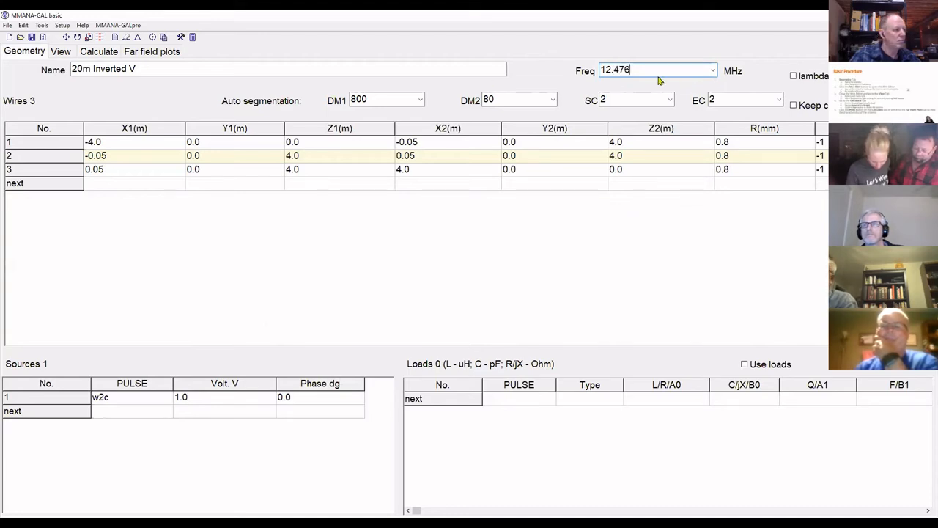
pyautogui.moveTo(634, 71); pyautogui.dragTo(564, 60)
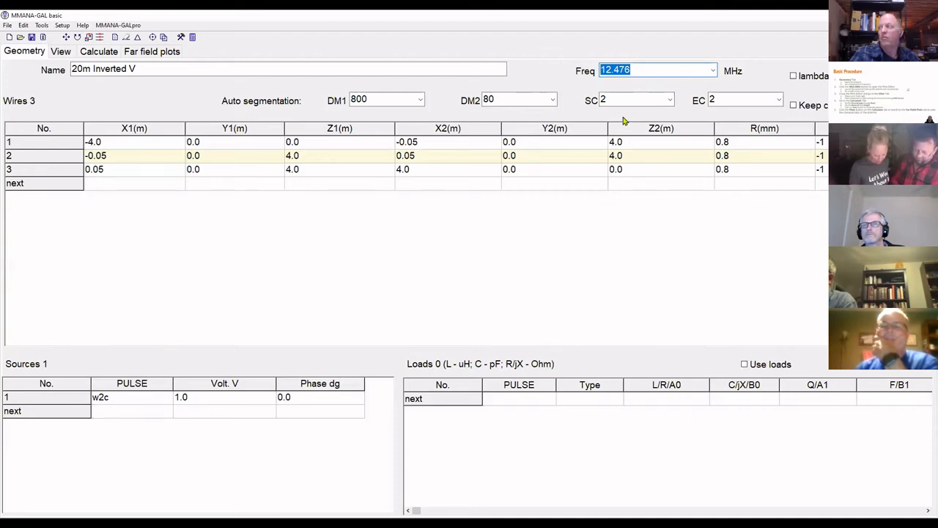
pyautogui.click(98, 54)
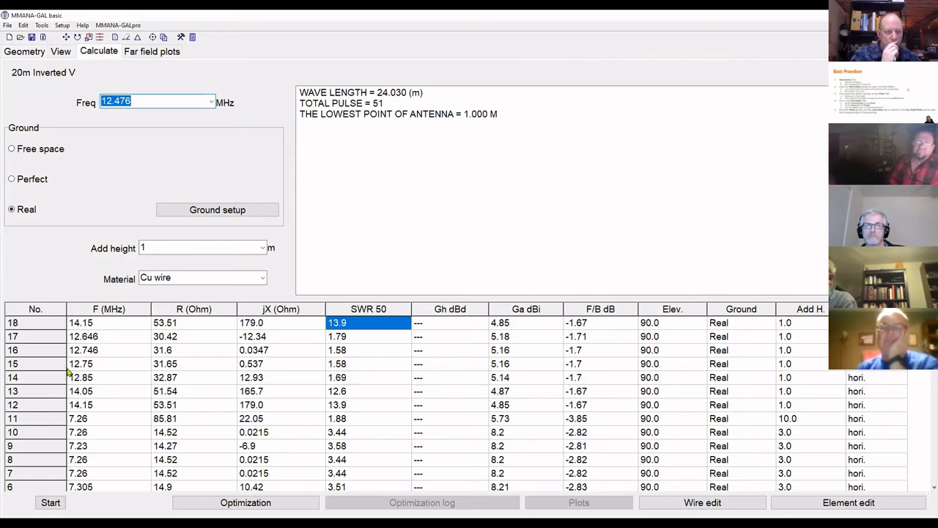
# Calculate the antenna at 12.476 MHz and plot its SWR curve around resonance, writing the current frequency to the tables.
pyautogui.click(48, 502)
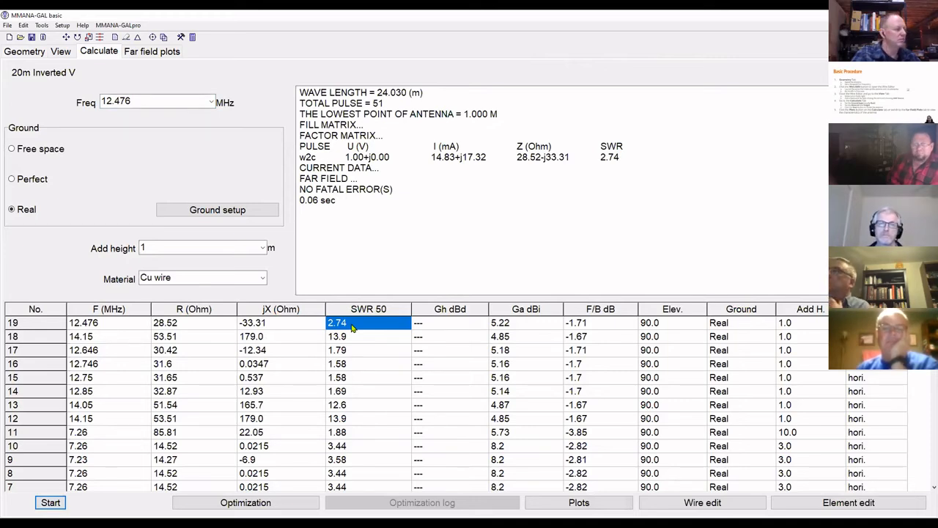
pyautogui.click(592, 504)
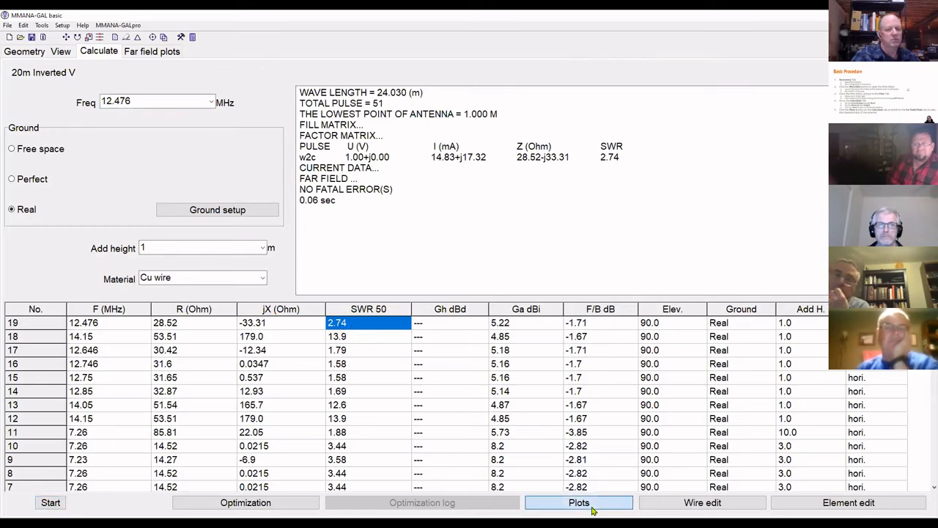
pyautogui.click(350, 197)
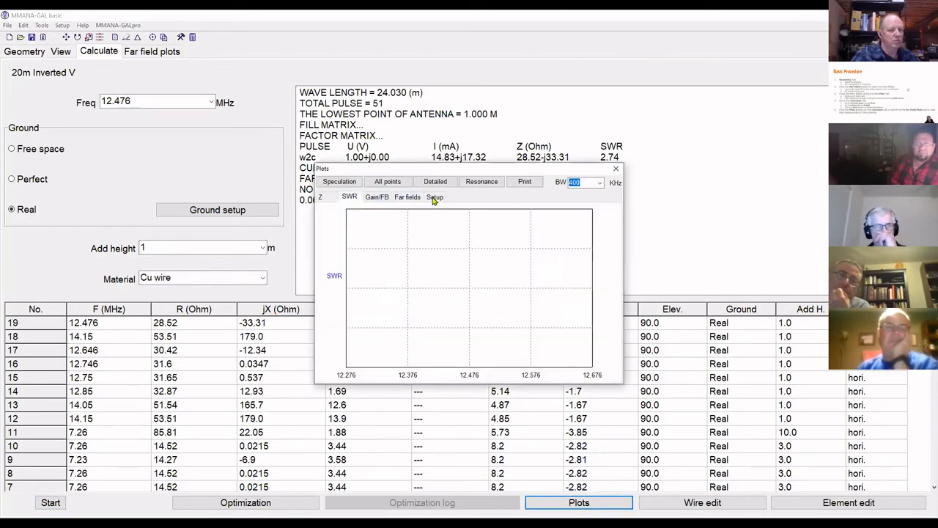
pyautogui.click(488, 182)
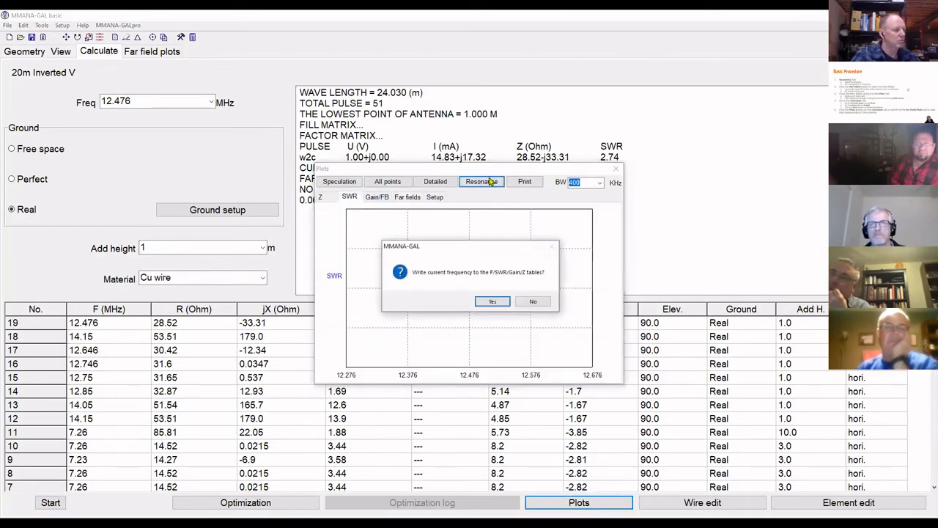
pyautogui.click(490, 301)
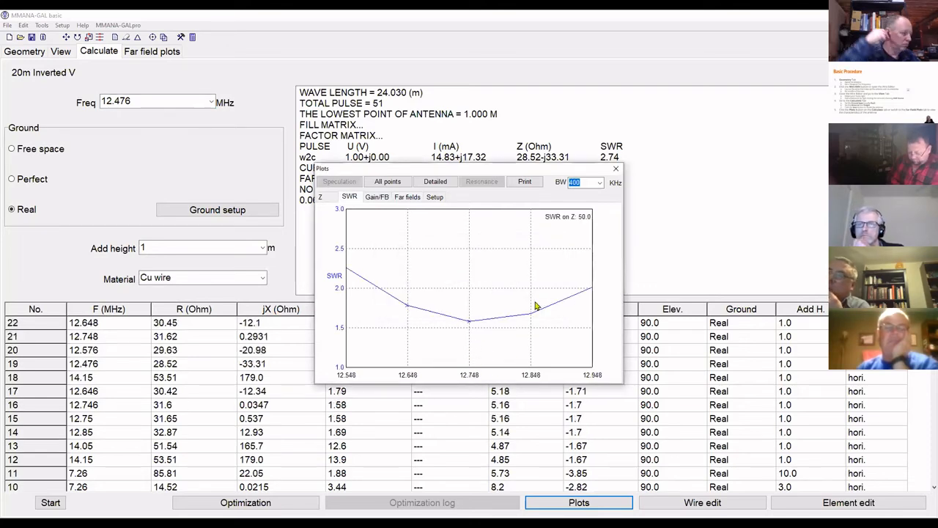
pyautogui.click(614, 171)
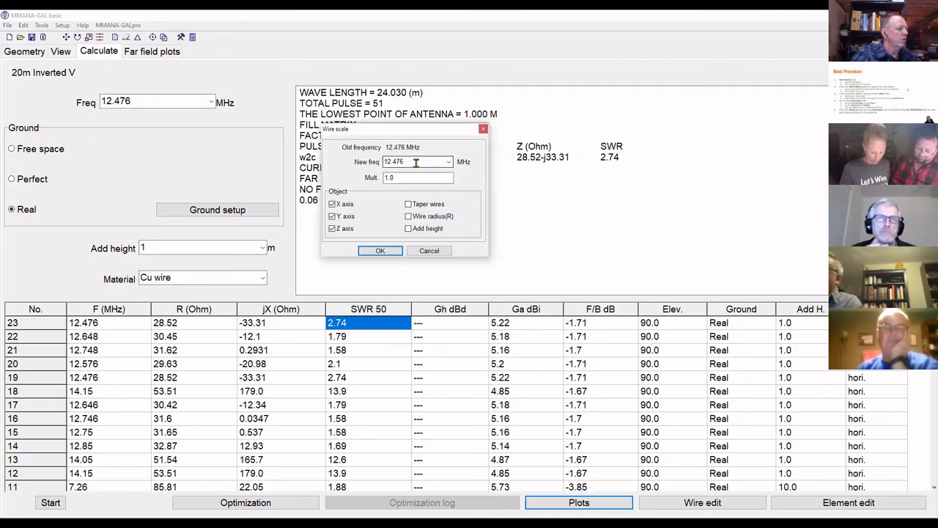
# Scale the antenna's wires to a new frequency of 14.150 MHz on all three axes and run the calculation.
pyautogui.doubleClick(415, 163)
pyautogui.write('14.150')
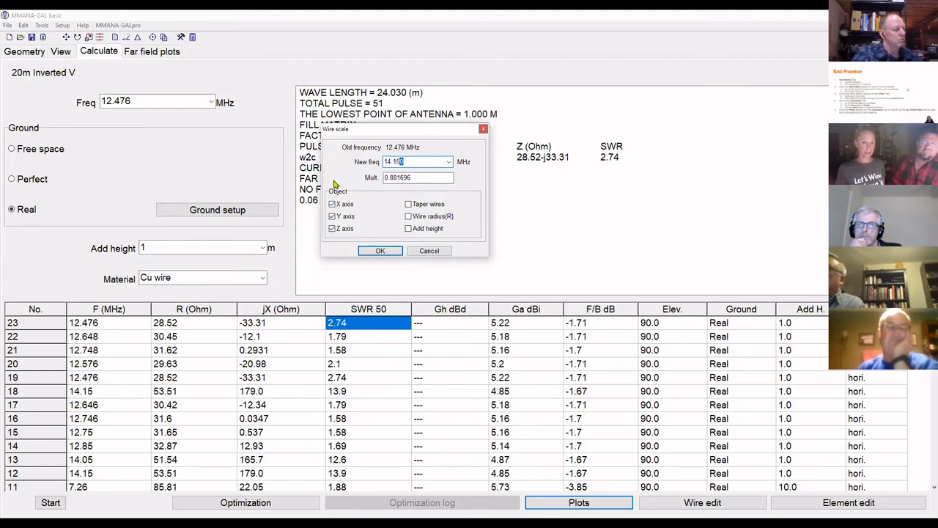
pyautogui.click(382, 251)
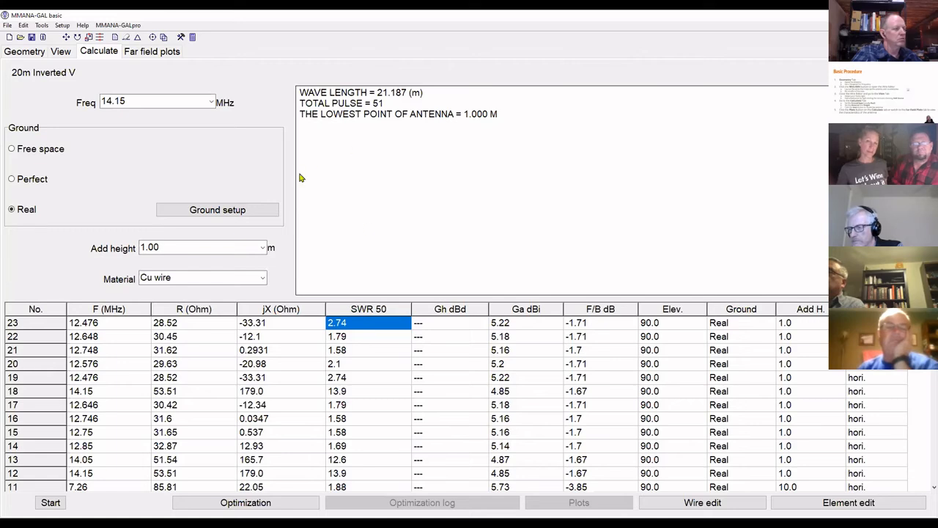
pyautogui.click(50, 503)
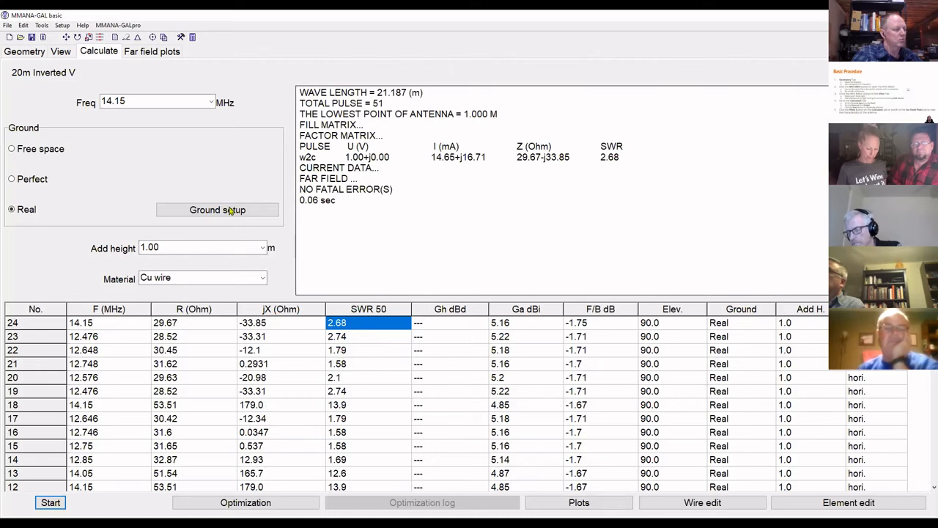
# Hide the currents in the antenna drawing and check the dimensions of both sloping wires of the Inverted V.
pyautogui.click(63, 53)
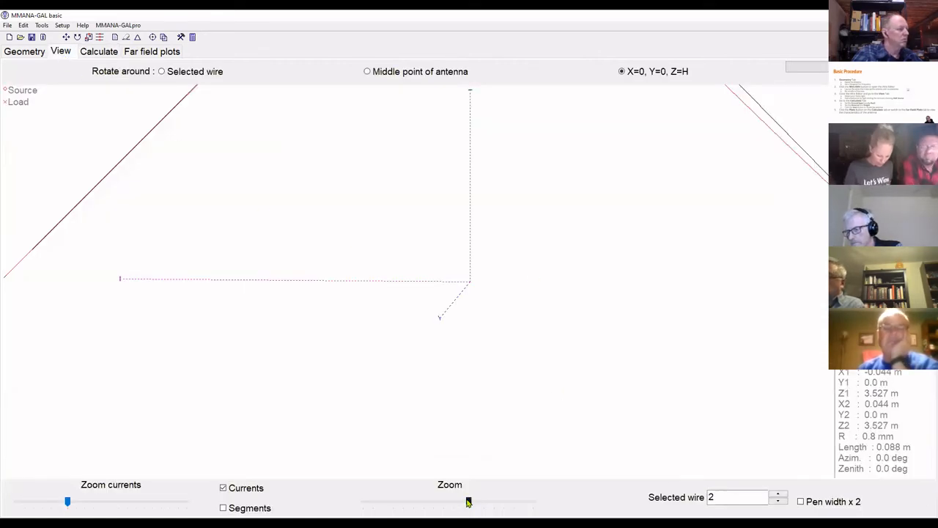
pyautogui.moveTo(468, 502); pyautogui.dragTo(451, 512)
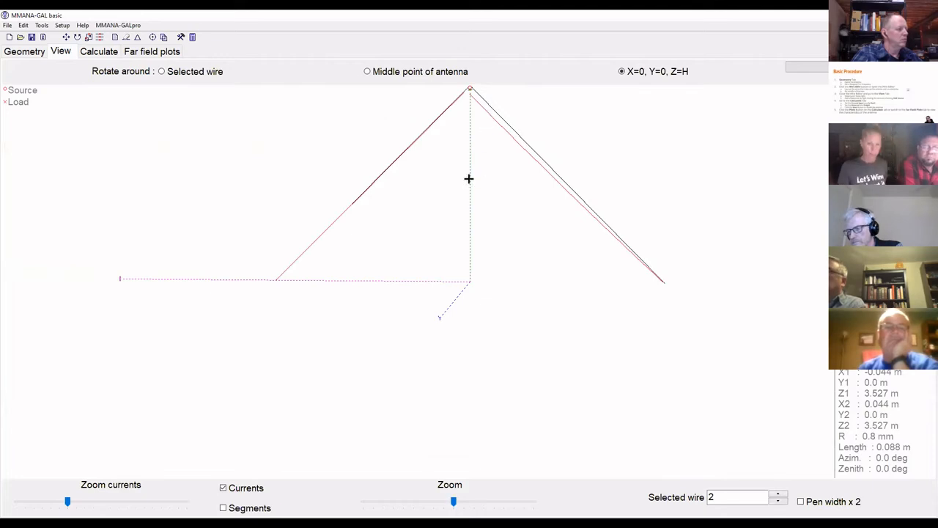
pyautogui.click(224, 489)
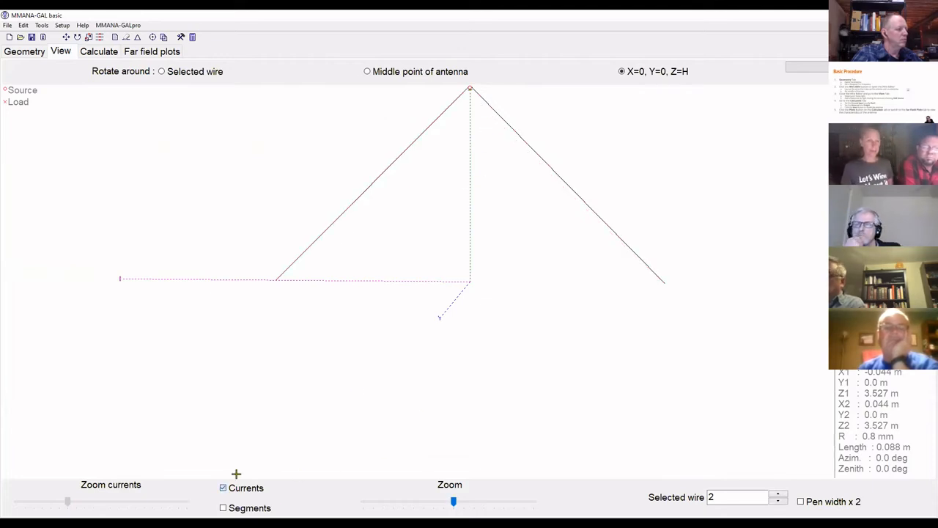
pyautogui.click(520, 135)
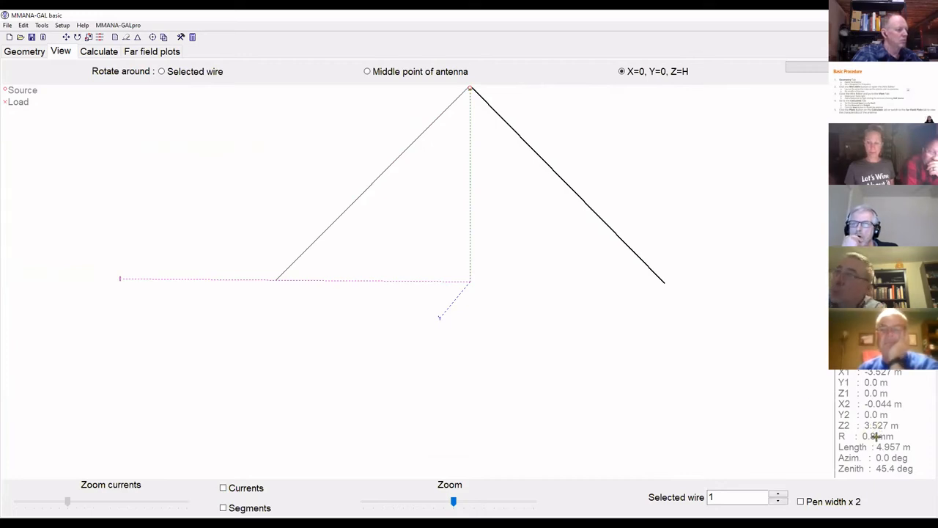
pyautogui.click(388, 167)
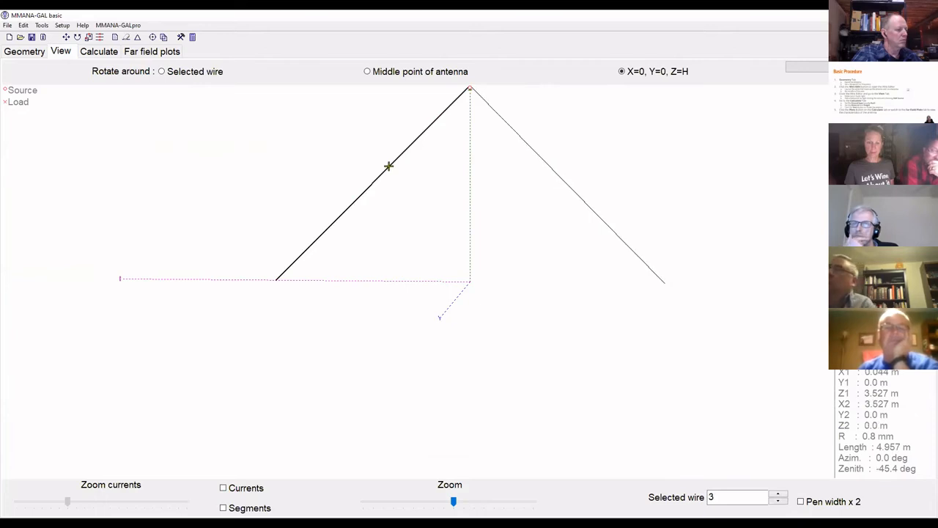
pyautogui.rightClick(503, 149)
pyautogui.click(494, 132)
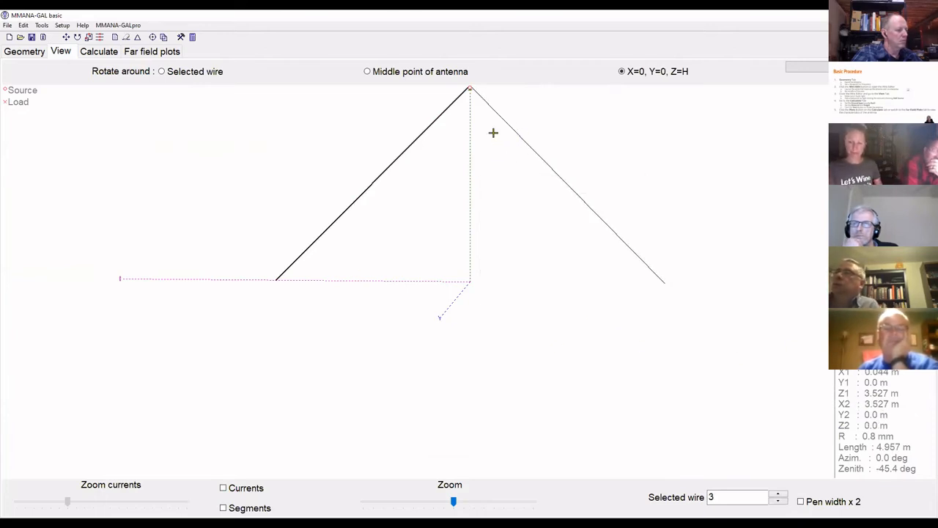
pyautogui.moveTo(491, 151); pyautogui.dragTo(456, 243)
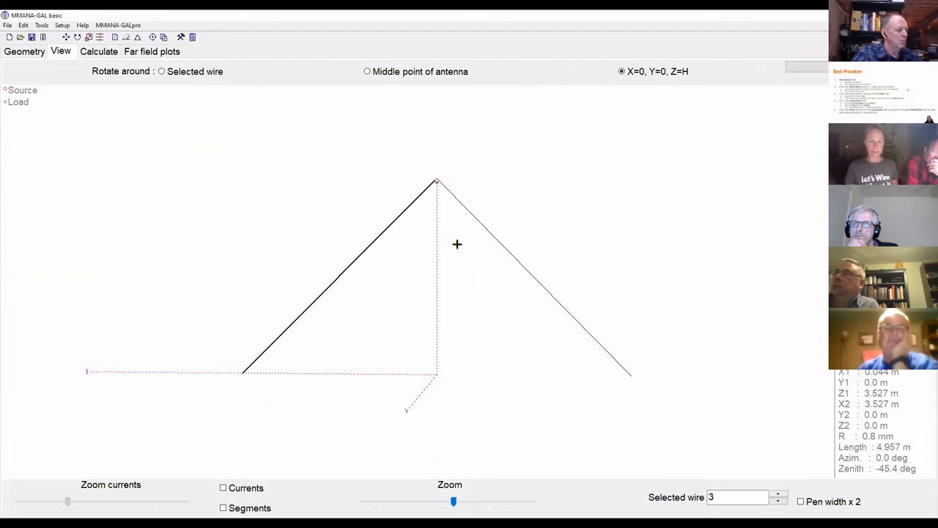
pyautogui.click(450, 192)
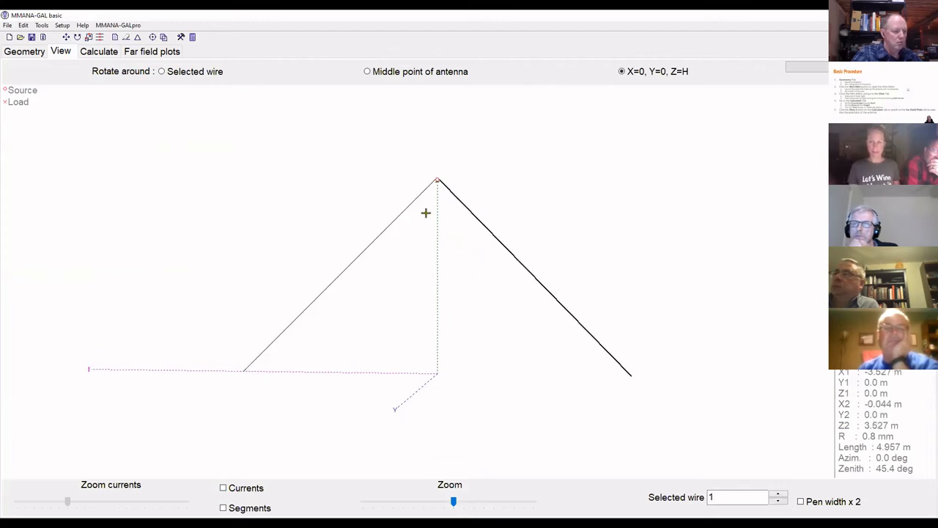
pyautogui.click(391, 225)
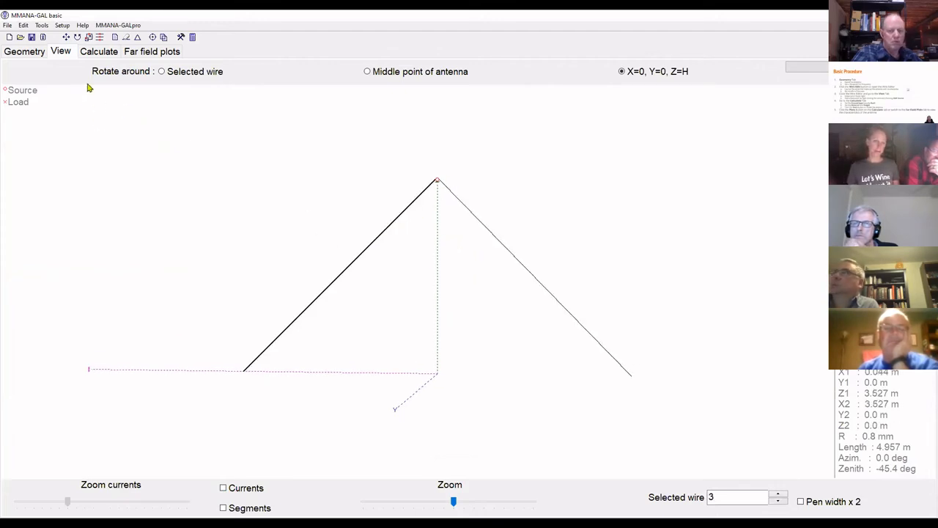
# Examine the far-field pattern and read the gain at low elevation angles on the elevation plot.
pyautogui.click(100, 51)
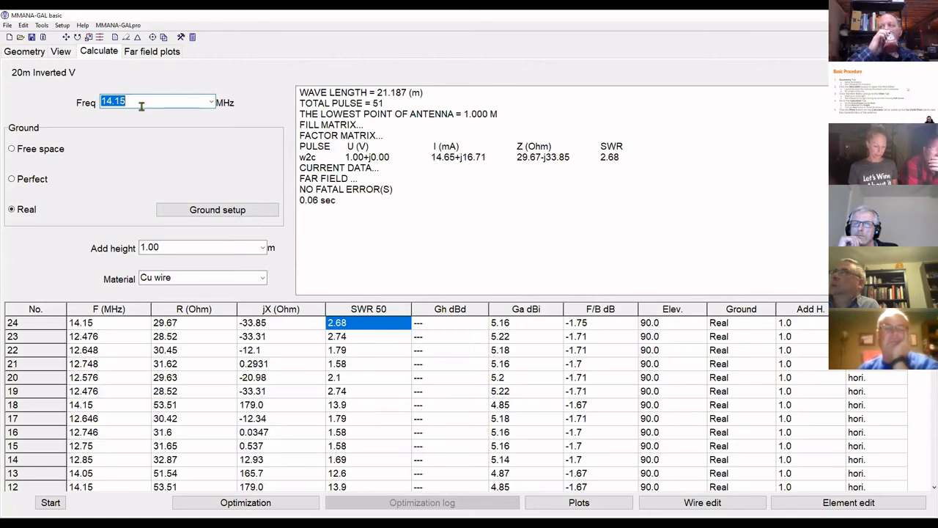
pyautogui.click(152, 52)
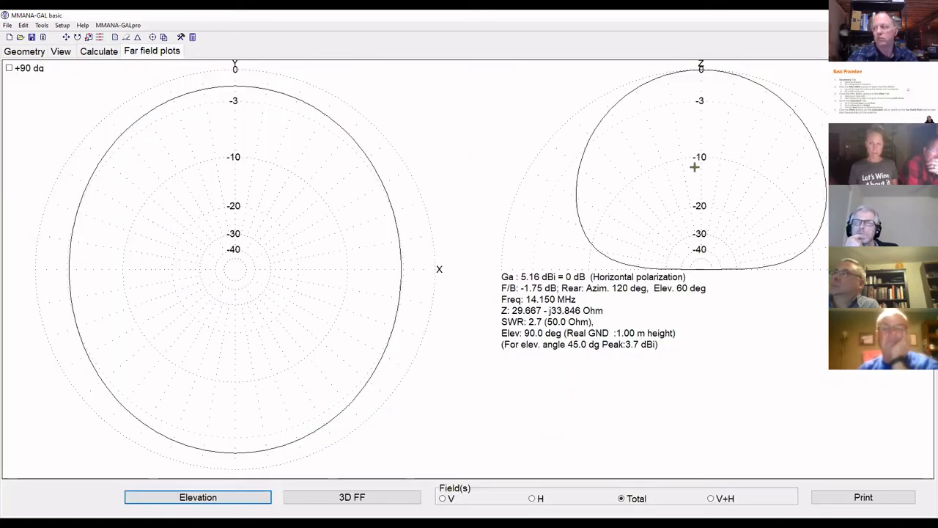
pyautogui.moveTo(694, 168)
pyautogui.mouseDown()
pyautogui.moveTo(613, 180)
pyautogui.moveTo(607, 211)
pyautogui.moveTo(812, 203)
pyautogui.moveTo(818, 193)
pyautogui.mouseUp()
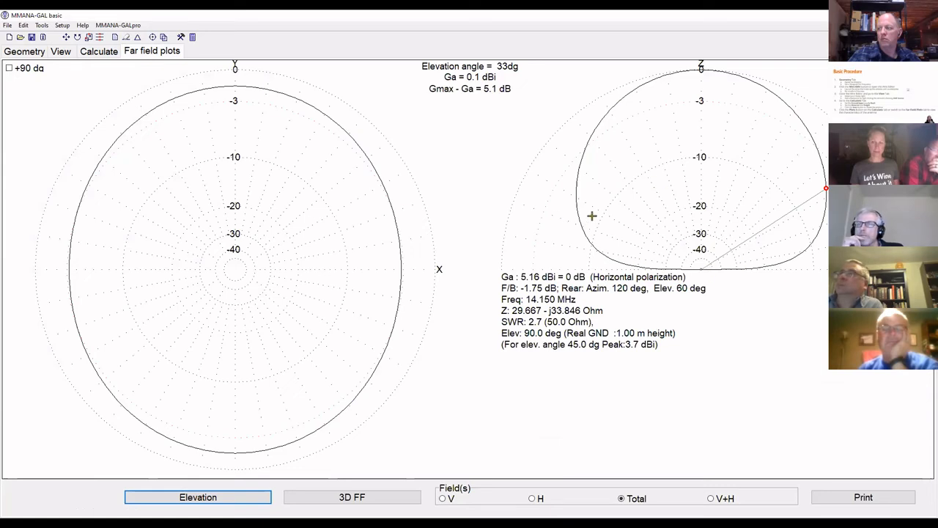
pyautogui.moveTo(747, 176); pyautogui.dragTo(796, 214)
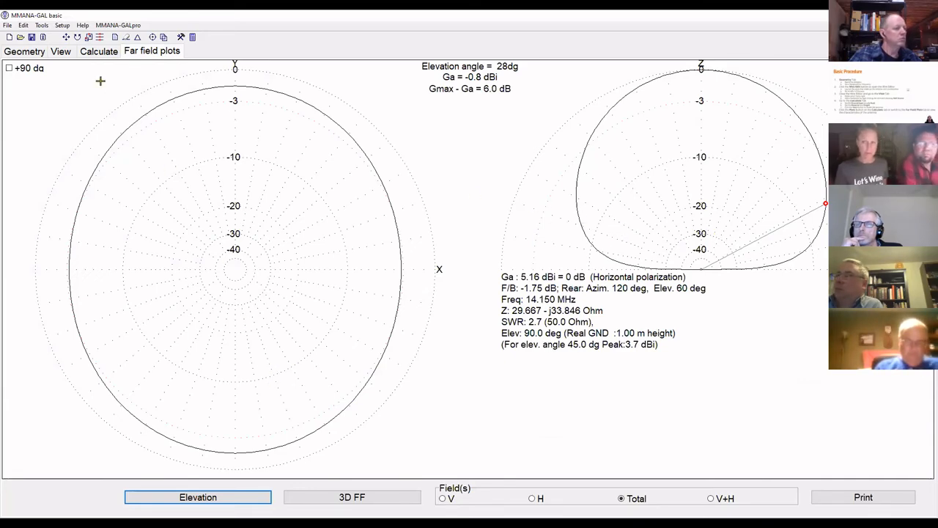
# Set the added height to 3 m and run the calculation at 14.15 MHz.
pyautogui.click(100, 53)
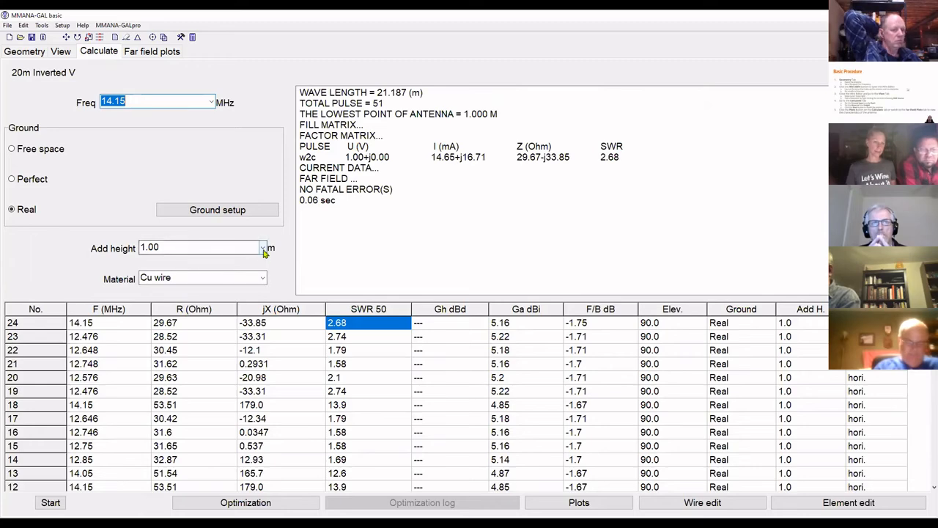
pyautogui.click(264, 247)
pyautogui.click(178, 27)
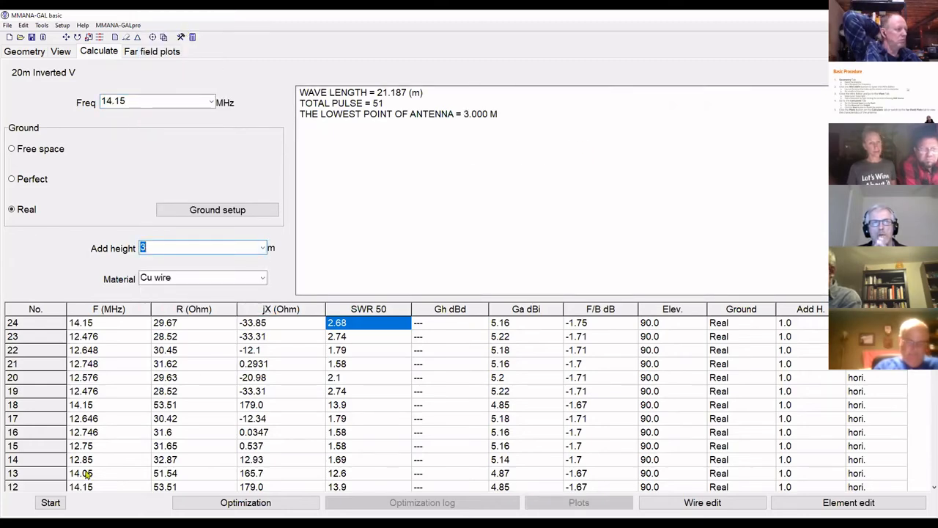
pyautogui.click(53, 503)
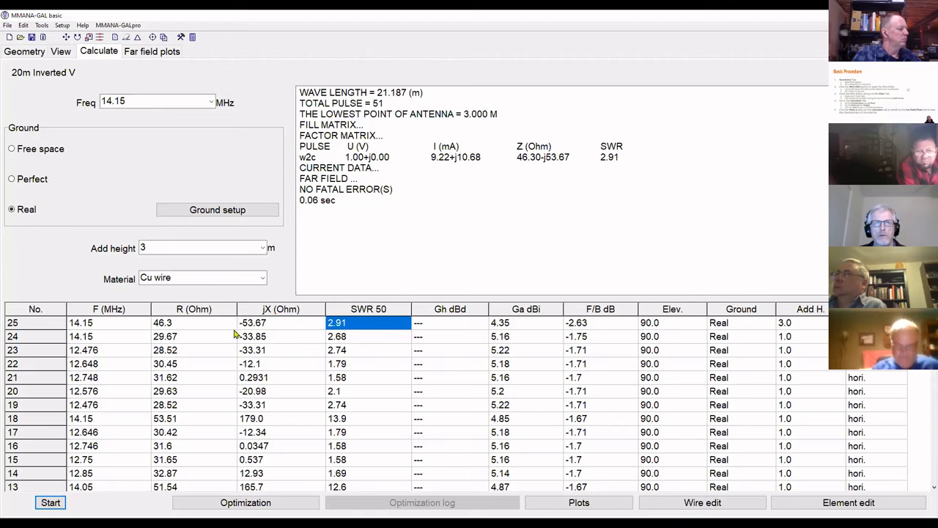
# Set the added height to 10 m and run the calculation over real ground.
pyautogui.click(261, 250)
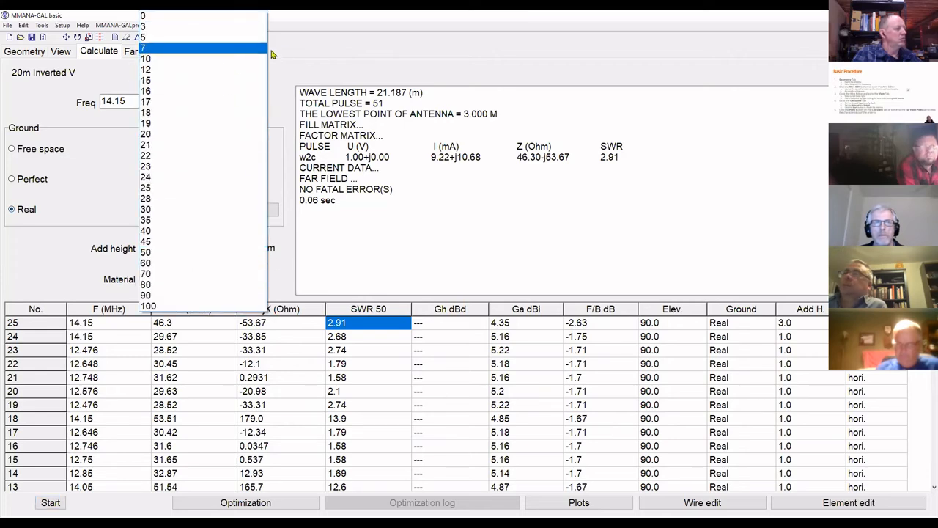
pyautogui.click(197, 58)
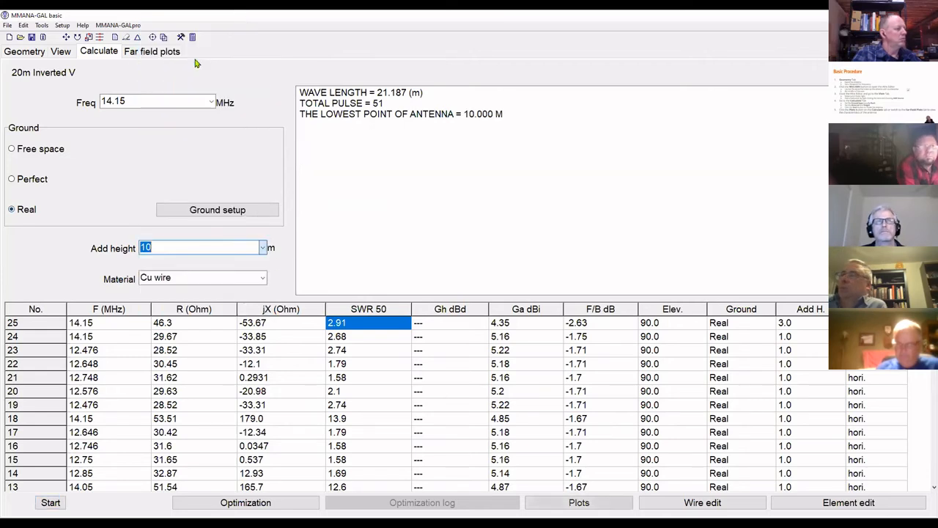
pyautogui.click(50, 502)
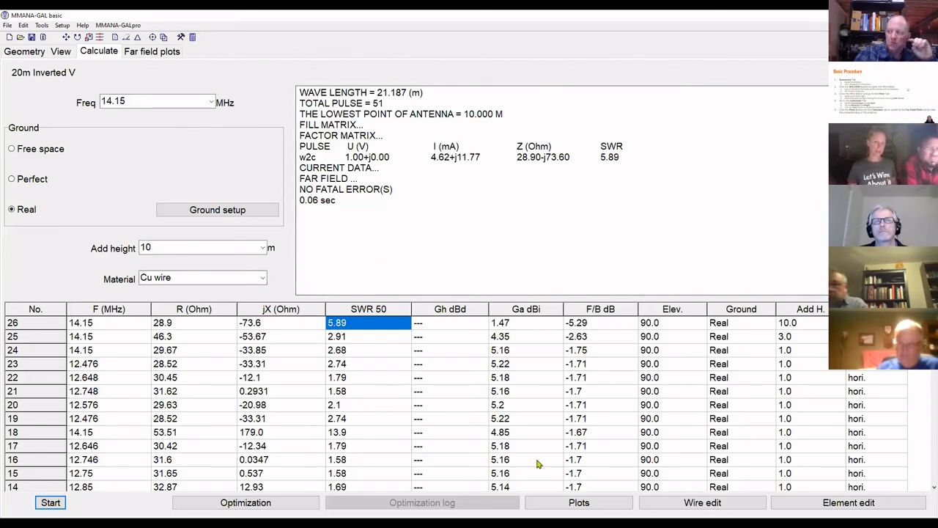
# Plot the SWR curve around resonance for the 10 m height, writing the current frequency to the tables.
pyautogui.click(576, 508)
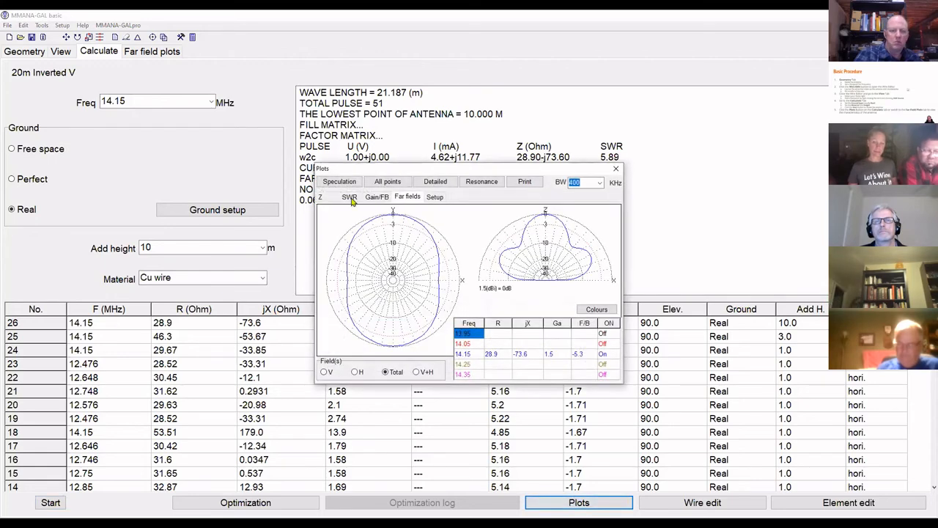
pyautogui.click(350, 198)
pyautogui.click(481, 181)
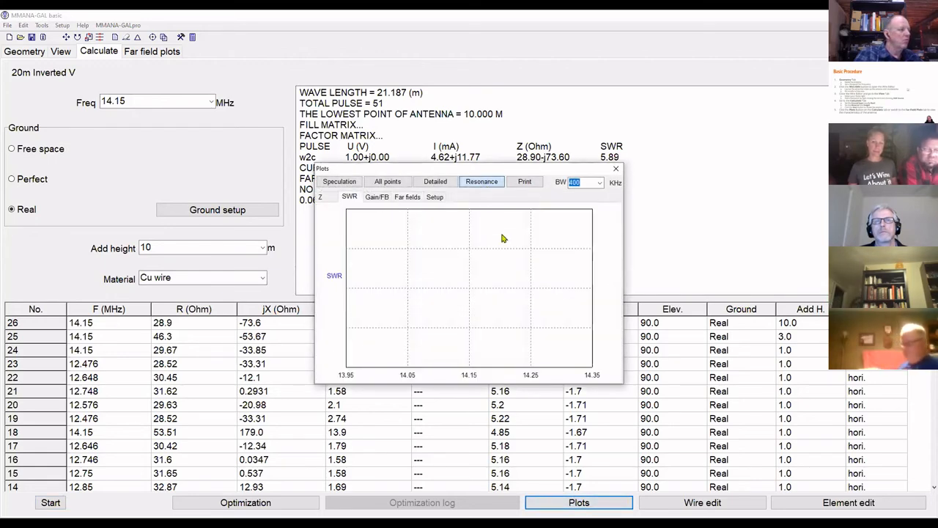
pyautogui.click(491, 303)
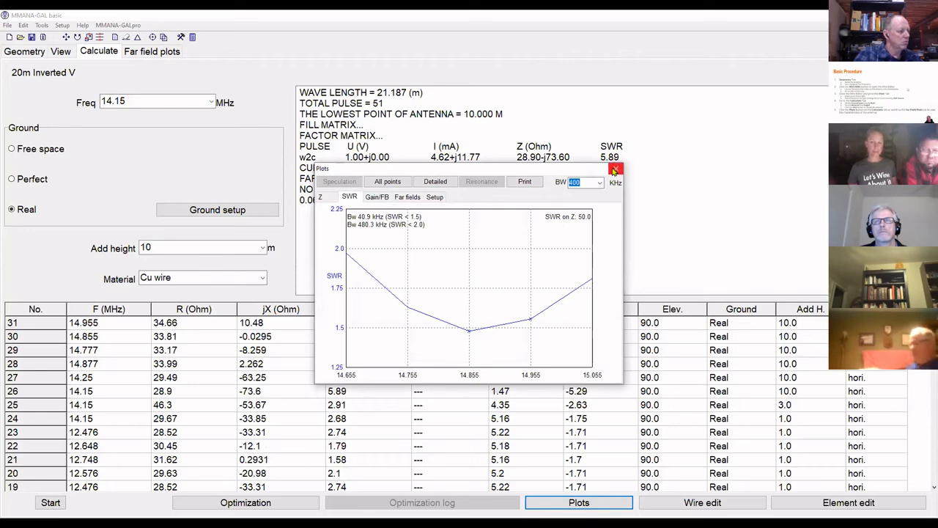
# Set the antenna's design frequency to 14.855 MHz in the geometry and run the calculation.
pyautogui.click(26, 53)
pyautogui.doubleClick(645, 69)
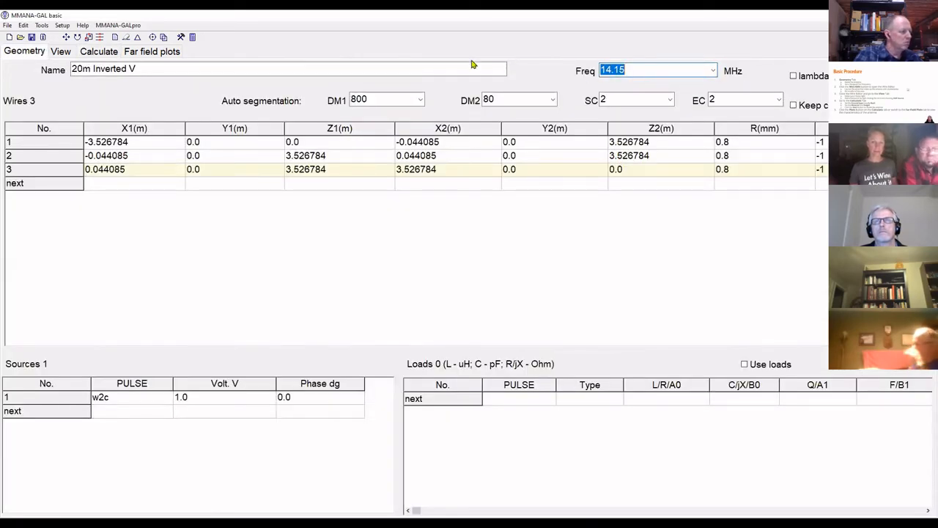
pyautogui.write('14.855')
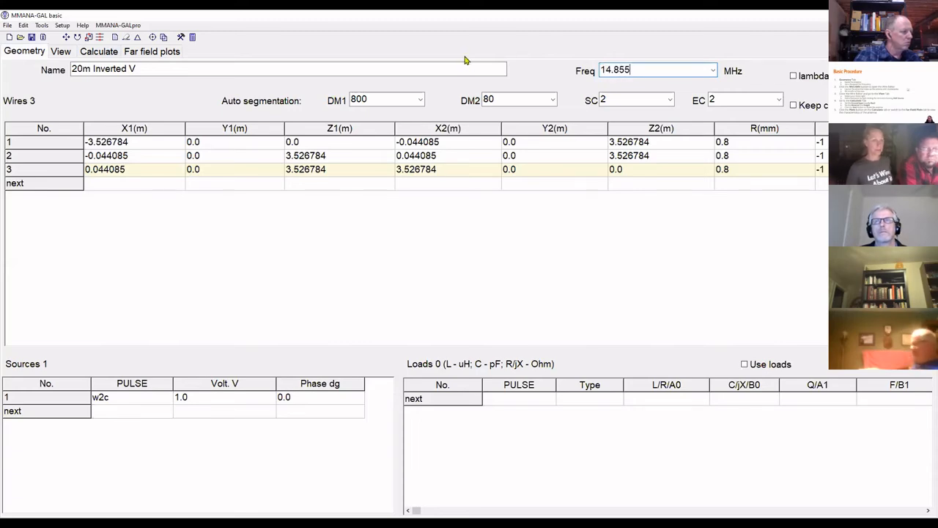
pyautogui.click(98, 51)
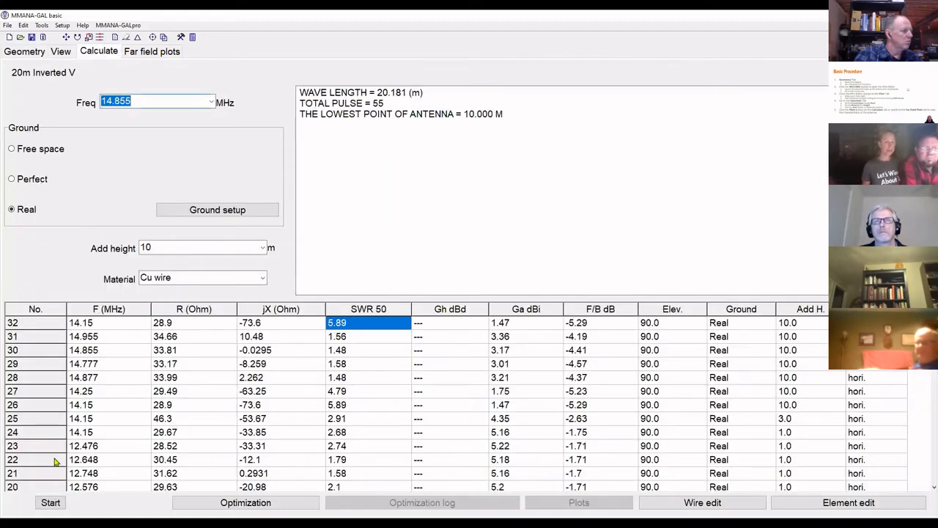
pyautogui.click(51, 502)
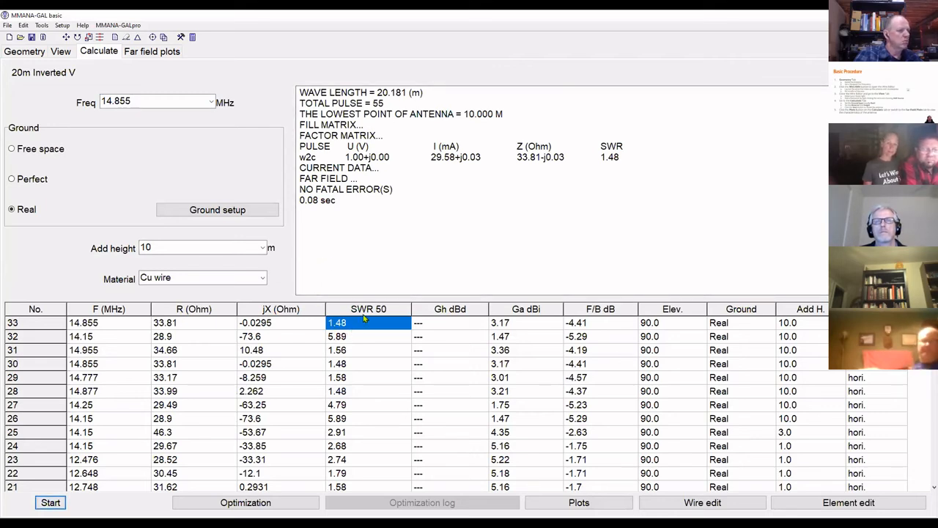
# Scale the antenna wires from the 14.855 MHz design to a new frequency of 14.150 MHz and run the calculation.
pyautogui.click(89, 38)
pyautogui.write('14.')
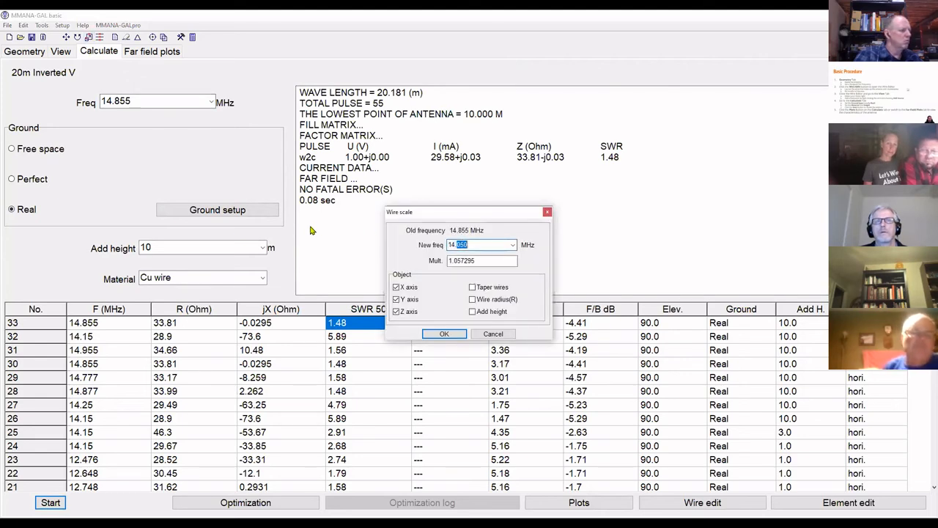
pyautogui.write('15')
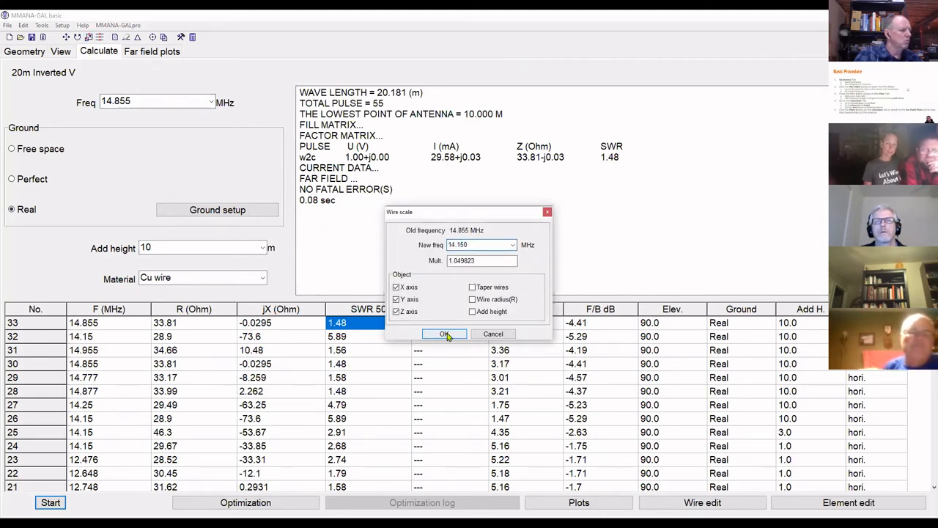
pyautogui.click(444, 333)
pyautogui.click(51, 503)
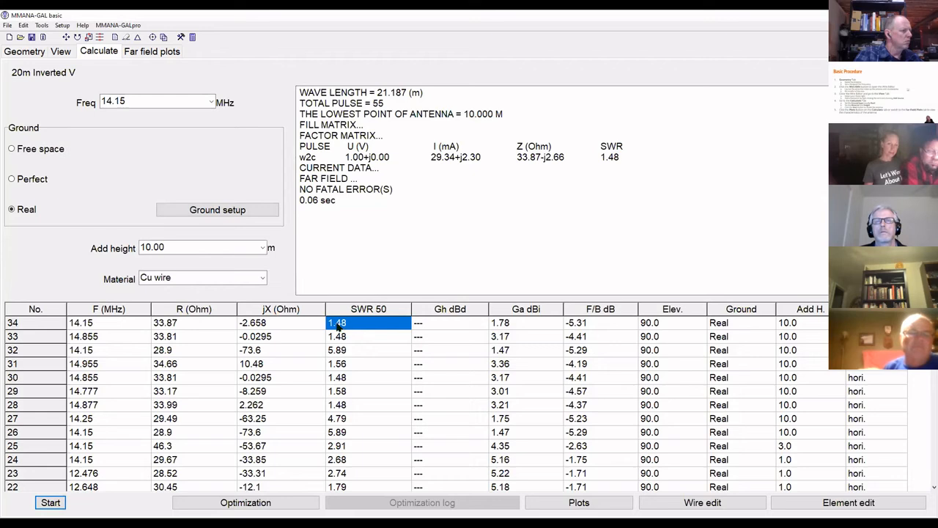
# Examine the latest 14.15 MHz calculation result and the far-field plots of the rescaled antenna.
pyautogui.click(101, 327)
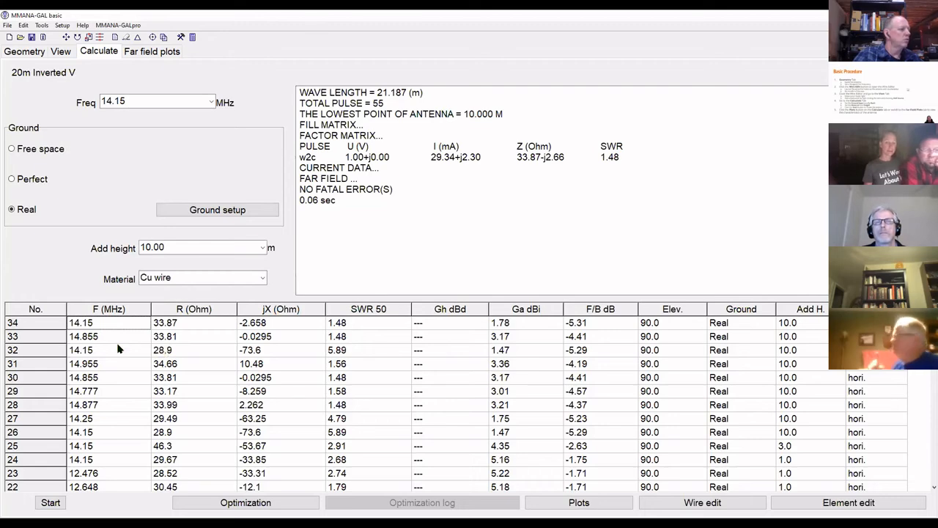
pyautogui.click(154, 51)
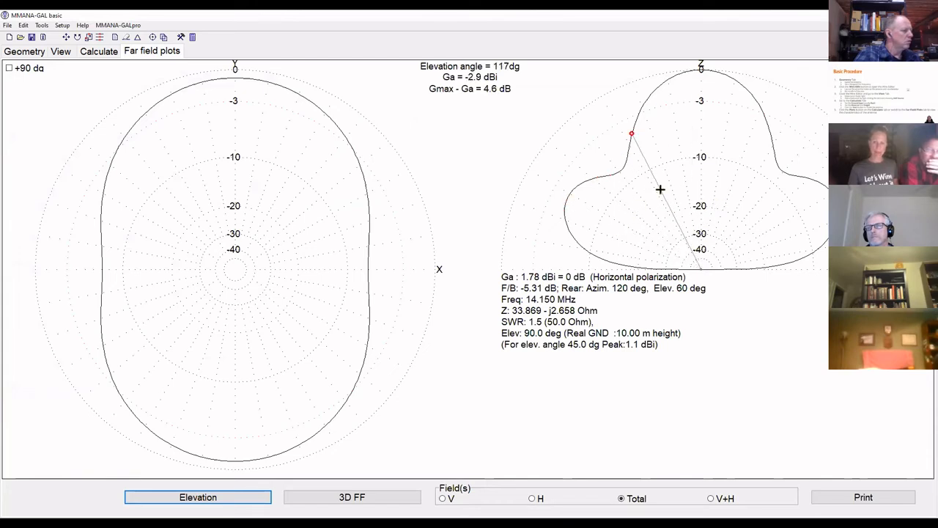
pyautogui.click(98, 55)
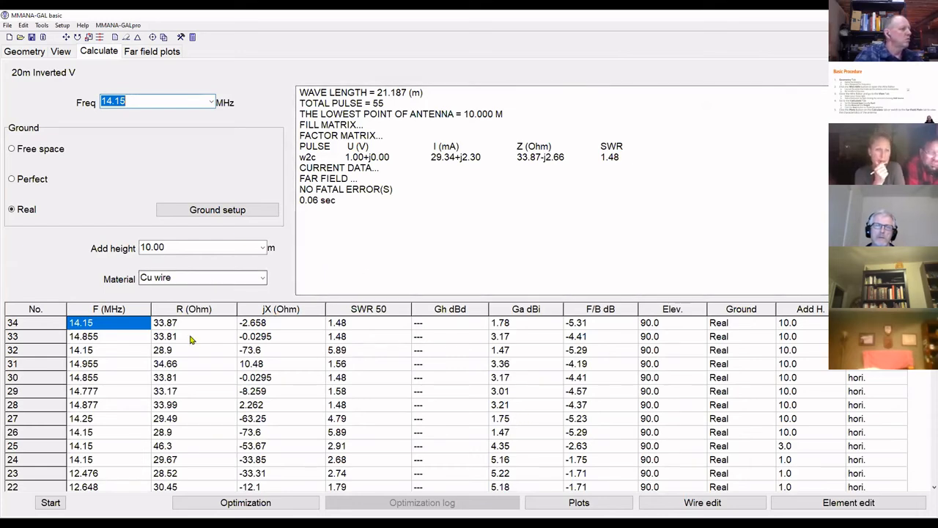
# Plot the detailed SWR curve around 14.15 MHz over a 400 kHz bandwidth and close the plot after reviewing it.
pyautogui.click(132, 101)
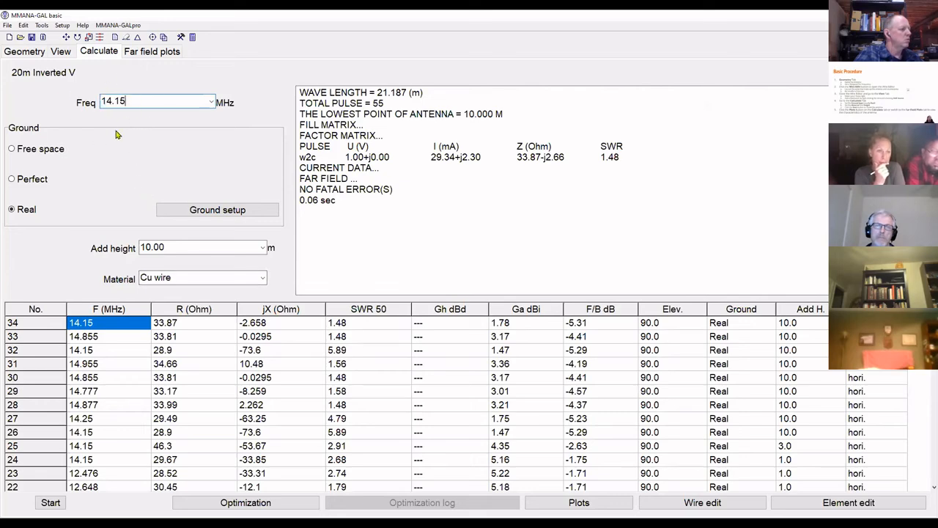
pyautogui.click(579, 499)
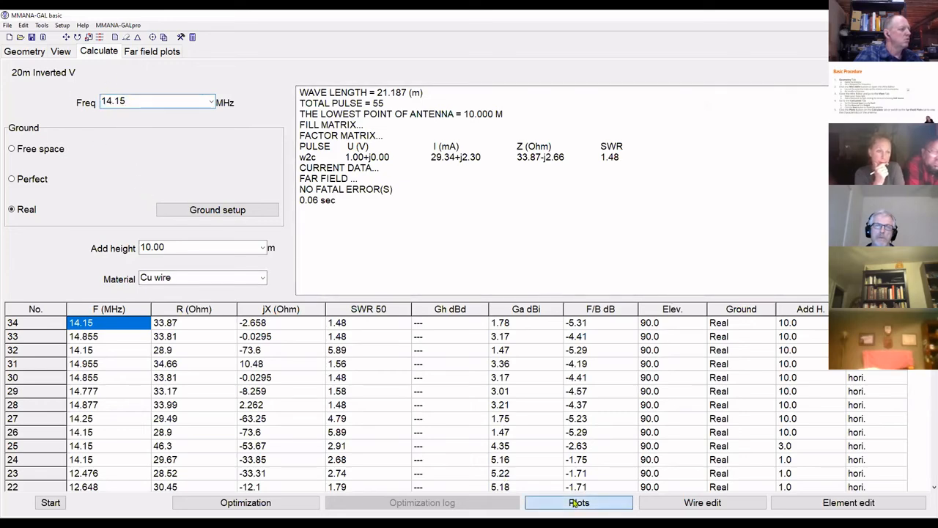
pyautogui.click(350, 198)
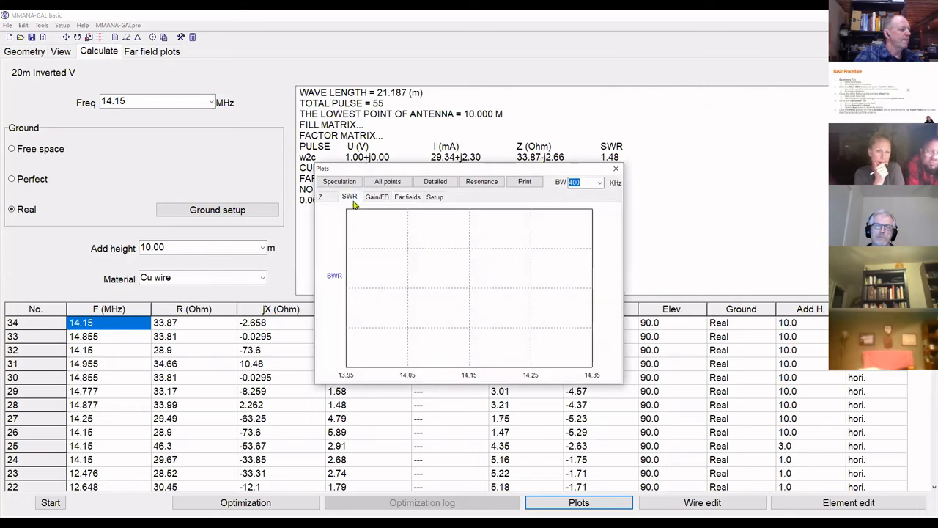
pyautogui.click(439, 183)
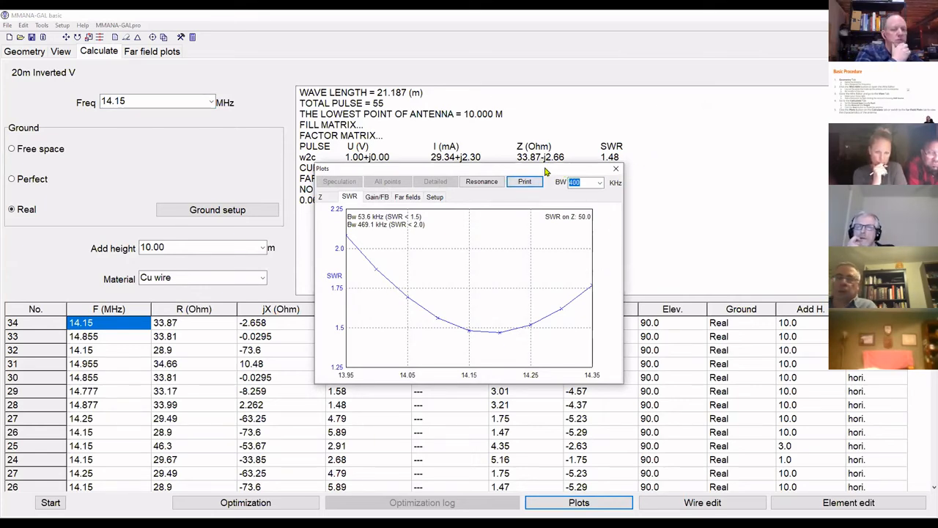
pyautogui.moveTo(568, 168); pyautogui.dragTo(607, 142)
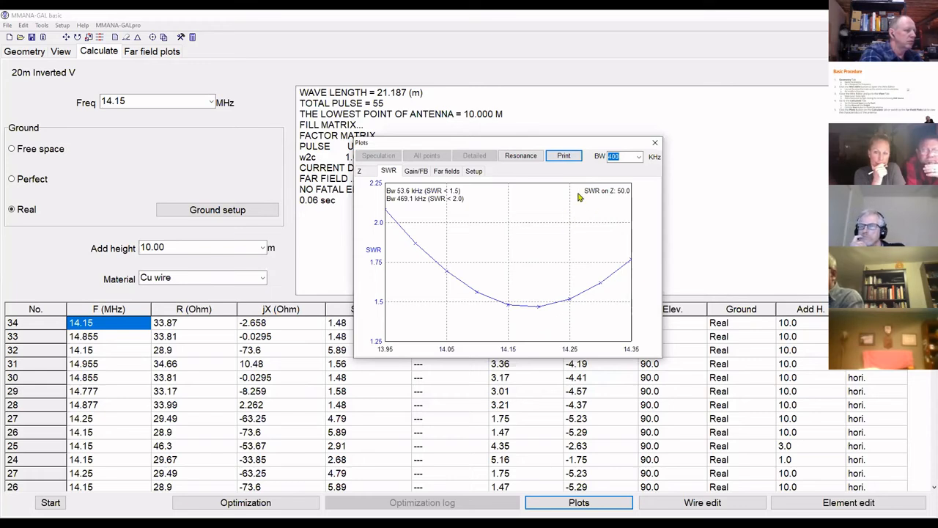
pyautogui.click(656, 144)
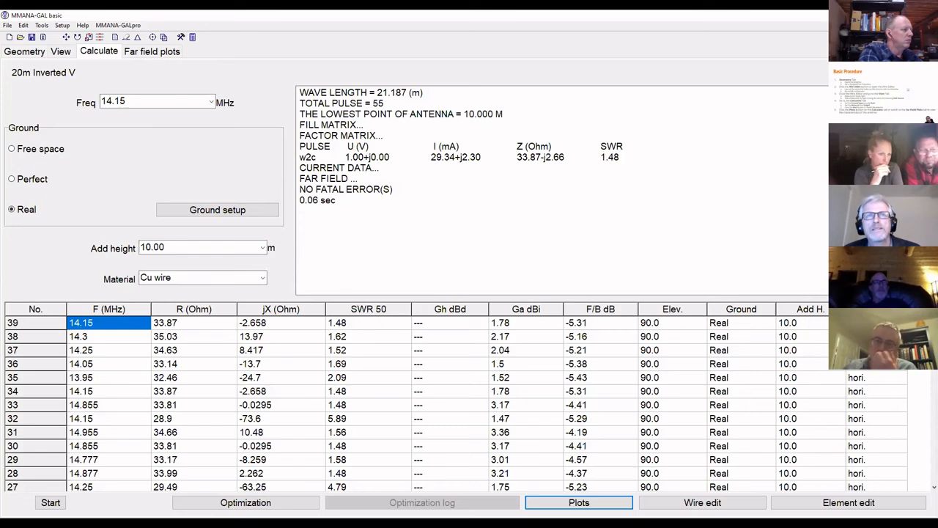
# Inspect the scaled wire coordinates and the drawn antenna, selecting each sloping leg to check its length and angle.
pyautogui.click(25, 53)
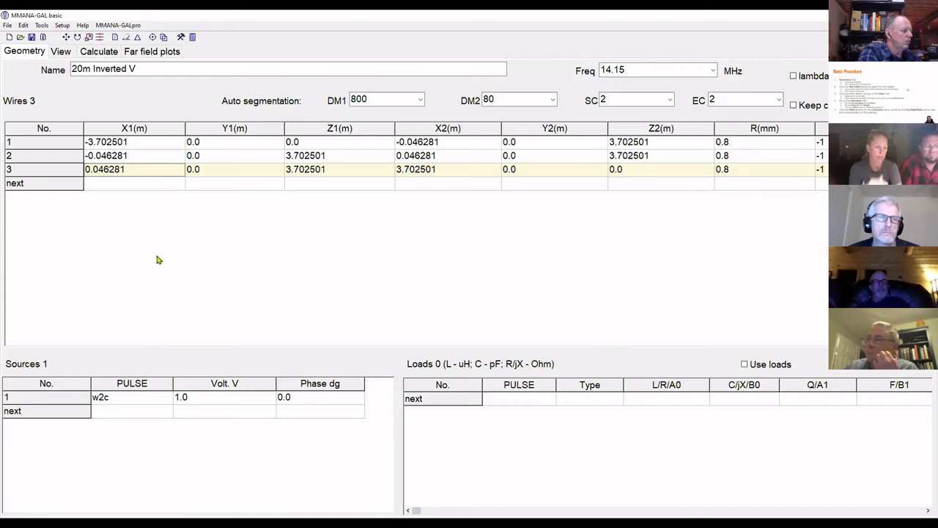
pyautogui.click(60, 51)
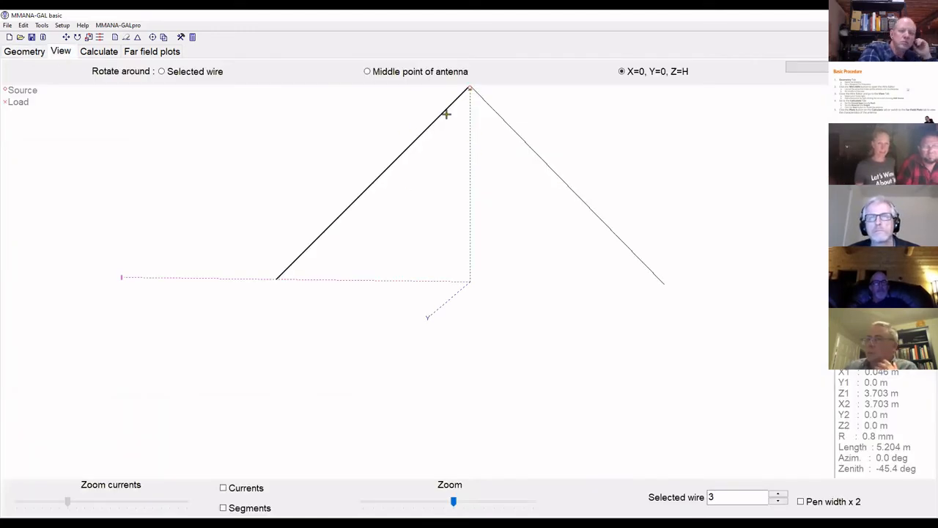
pyautogui.click(477, 96)
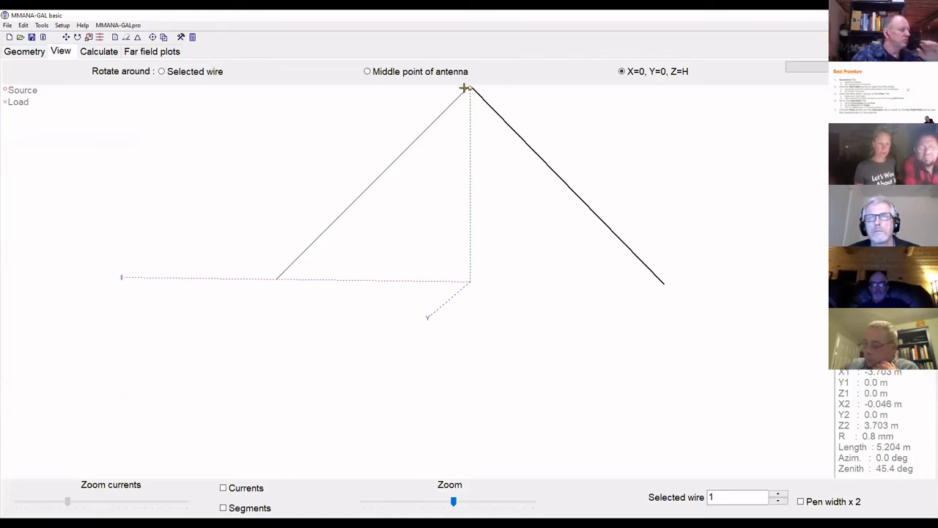
pyautogui.click(412, 141)
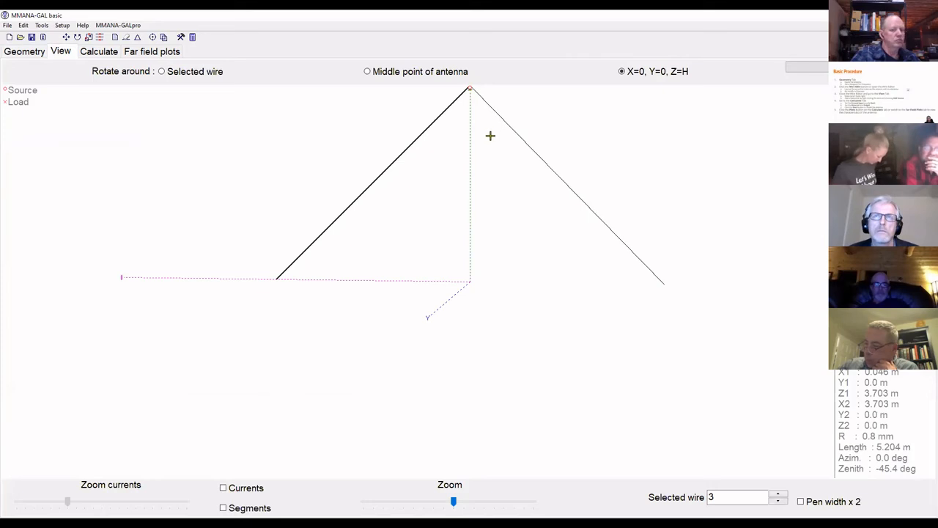
pyautogui.rightClick(474, 197)
pyautogui.click(435, 178)
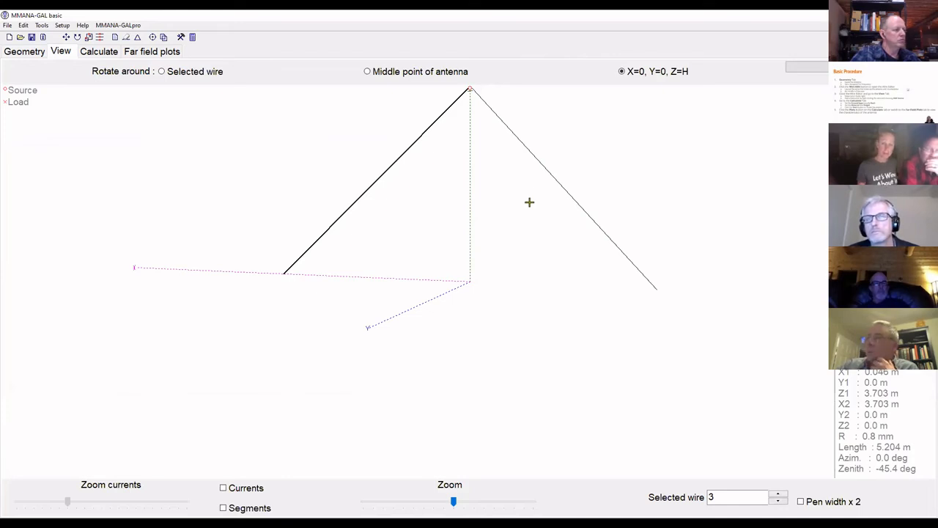
# Check the source's pulse position in the antenna geometry.
pyautogui.click(22, 52)
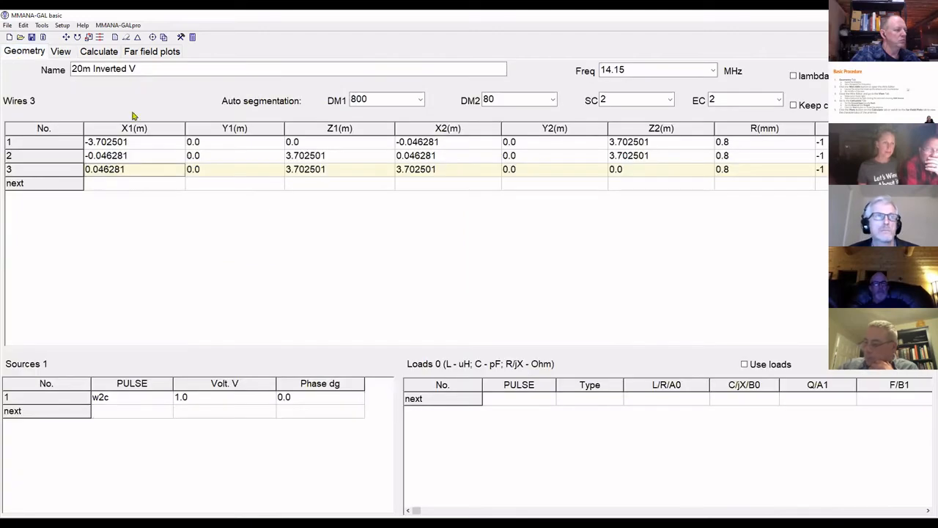
pyautogui.click(117, 398)
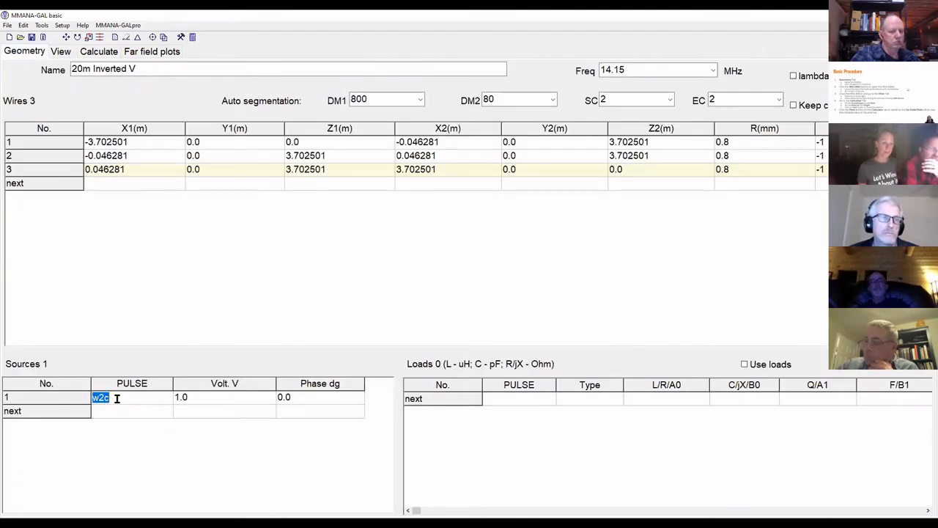
pyautogui.moveTo(94, 397); pyautogui.dragTo(111, 398)
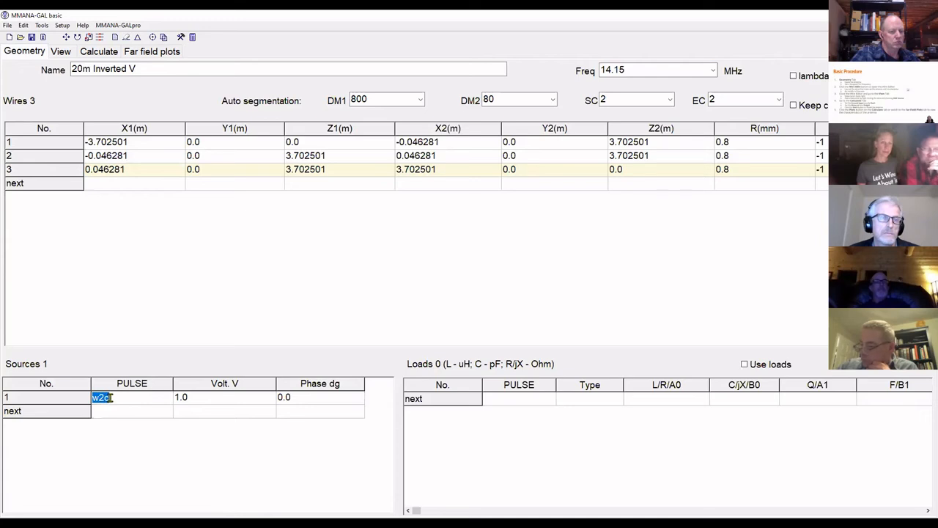
pyautogui.click(128, 399)
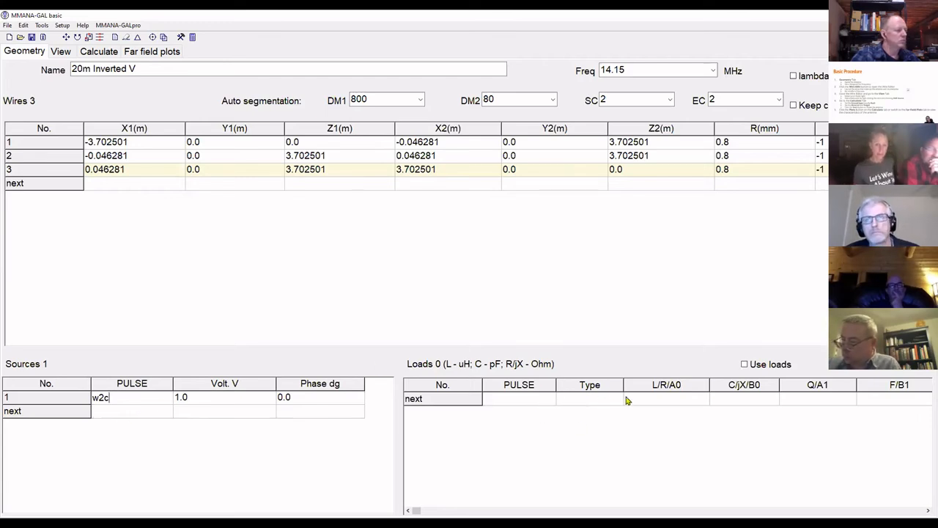
# Enable the use of loads and try to add a load at pulse w2c.
pyautogui.click(745, 364)
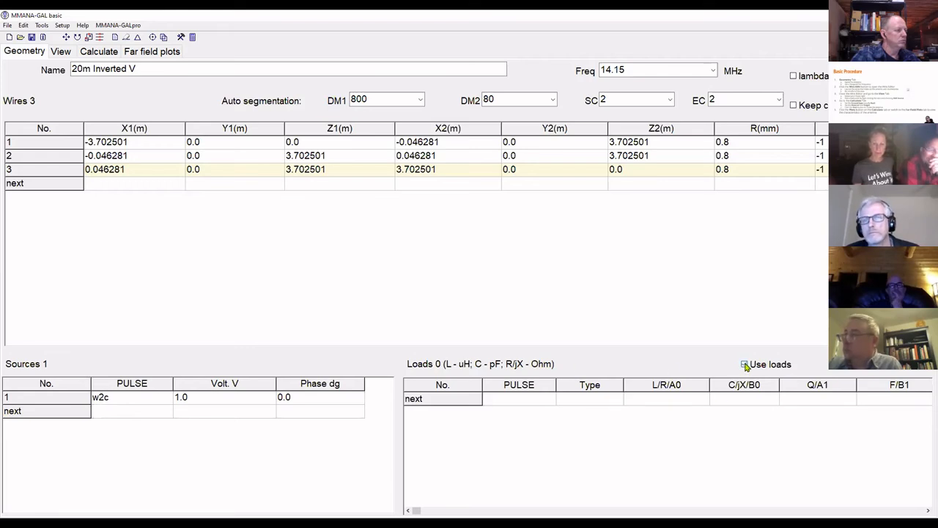
pyautogui.click(532, 398)
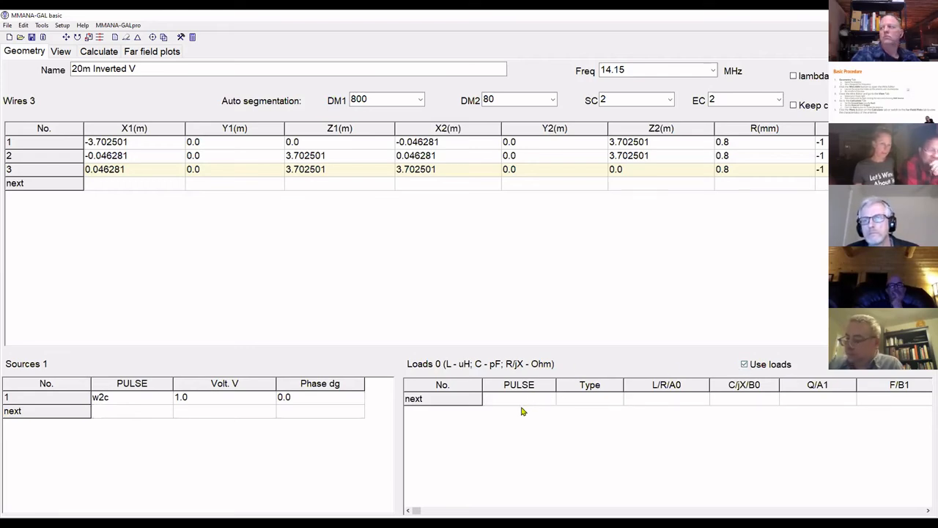
pyautogui.write('w2')
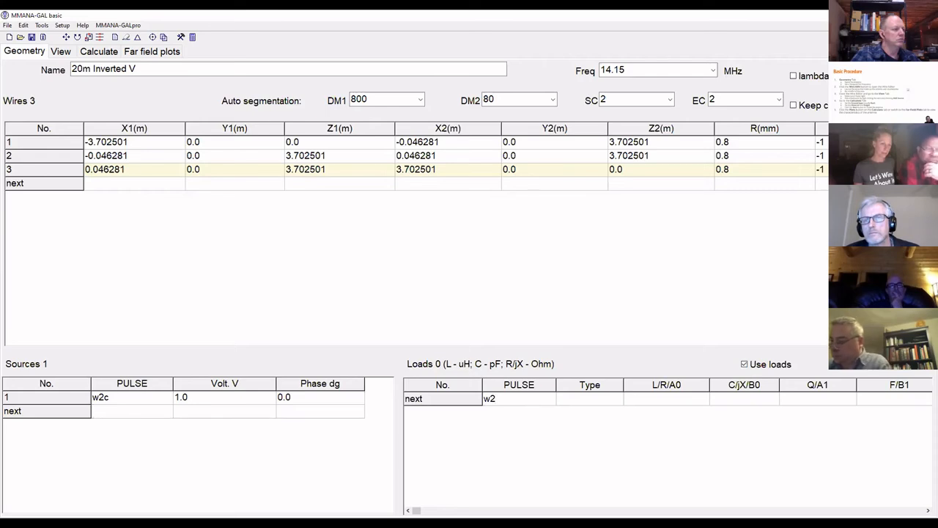
pyautogui.click(603, 402)
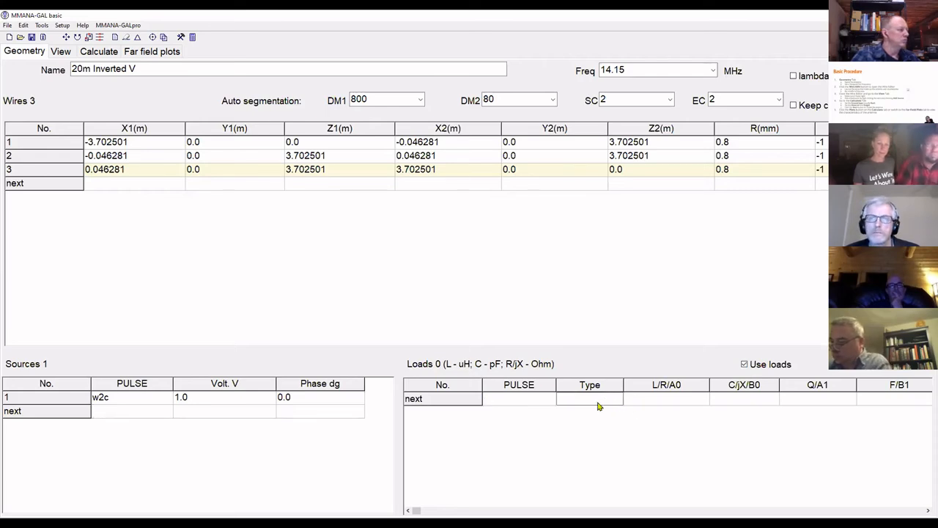
pyautogui.click(529, 401)
pyautogui.write('2c')
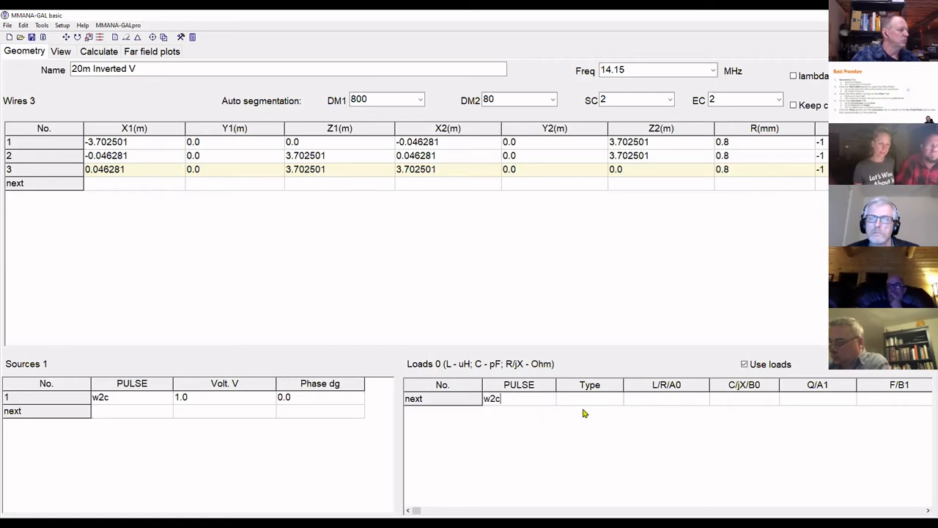
pyautogui.click(587, 398)
pyautogui.click(522, 404)
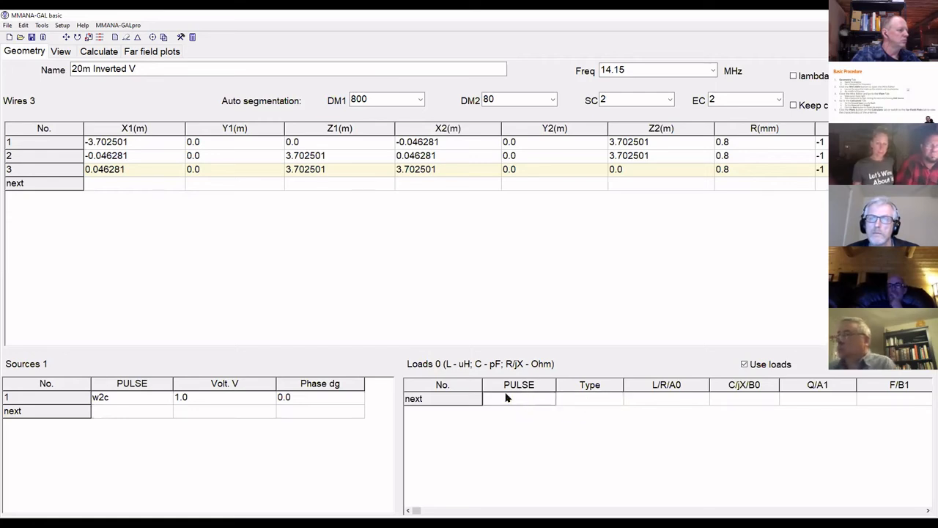
# Examine the pulse, type, L/R/A0 and C/jX/B0 fields of the empty load row.
pyautogui.click(590, 400)
pyautogui.click(659, 403)
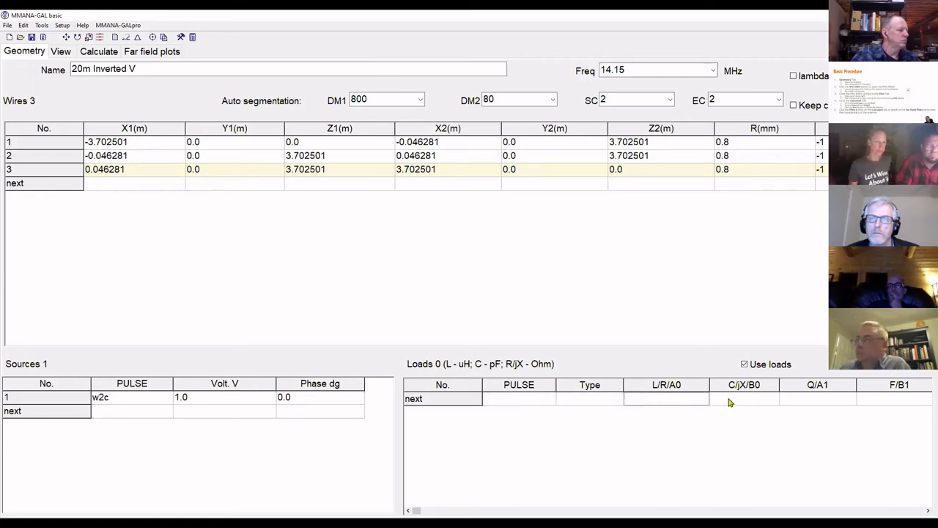
pyautogui.click(533, 405)
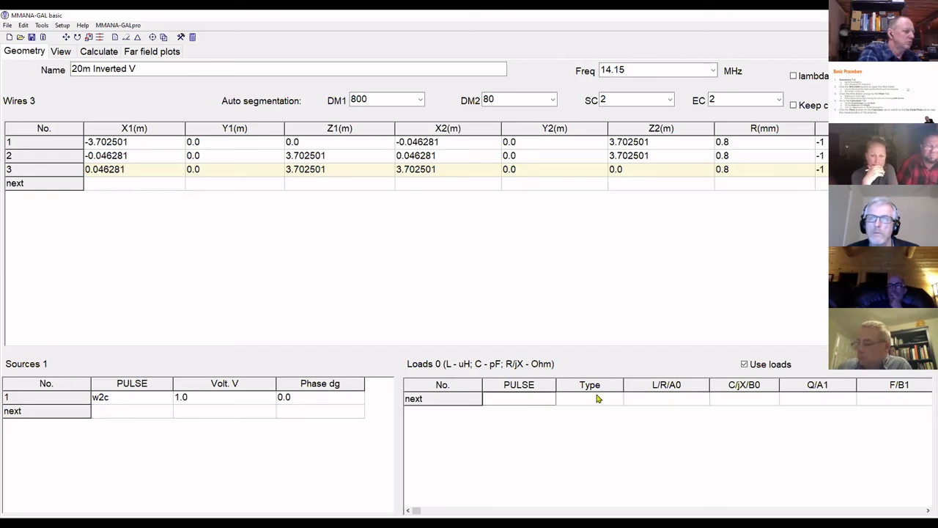
pyautogui.click(597, 400)
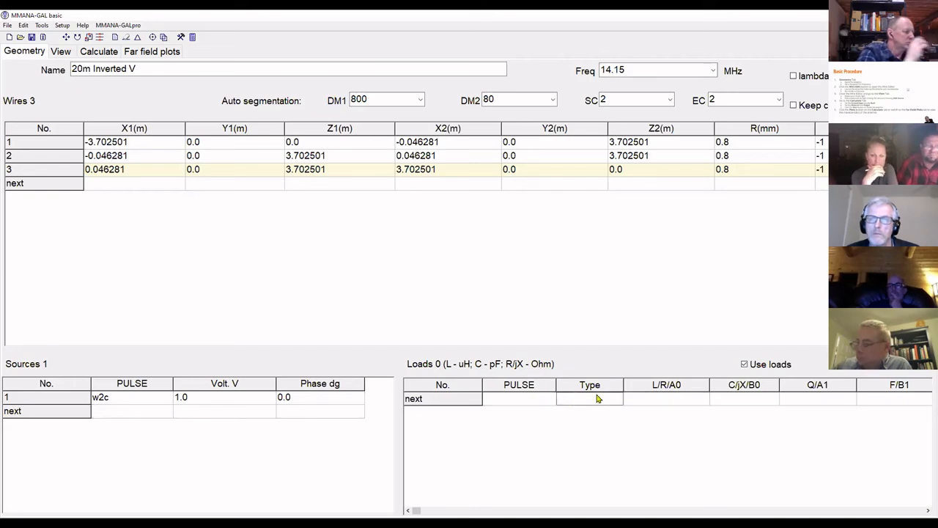
pyautogui.click(666, 402)
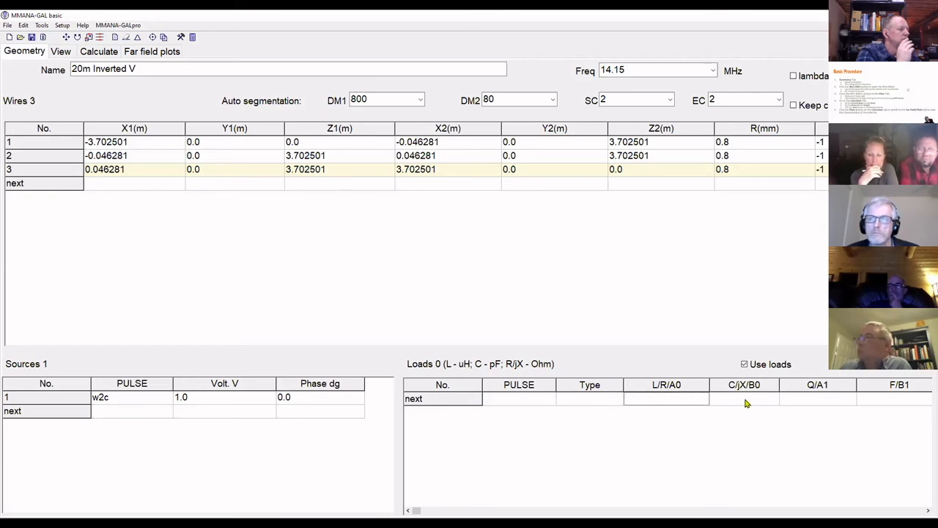
pyautogui.click(667, 398)
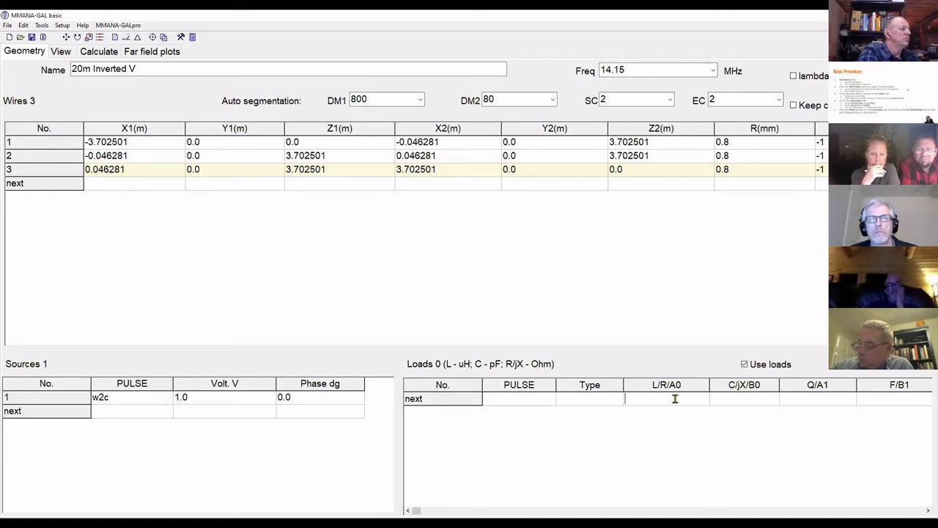
pyautogui.click(744, 398)
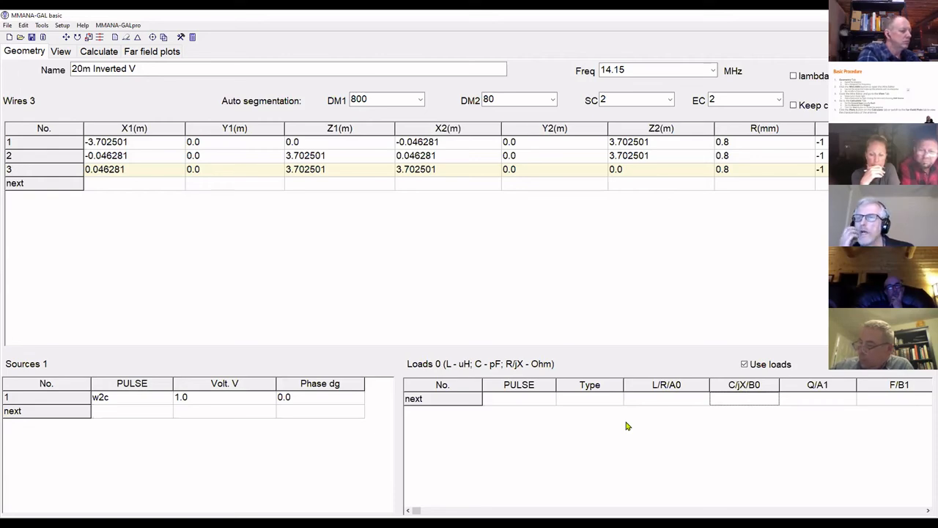
pyautogui.click(653, 397)
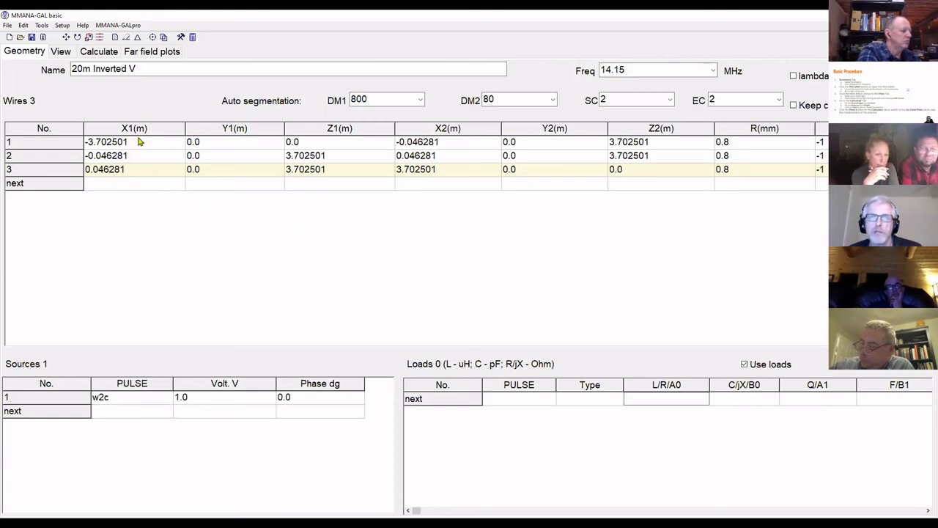
pyautogui.click(42, 25)
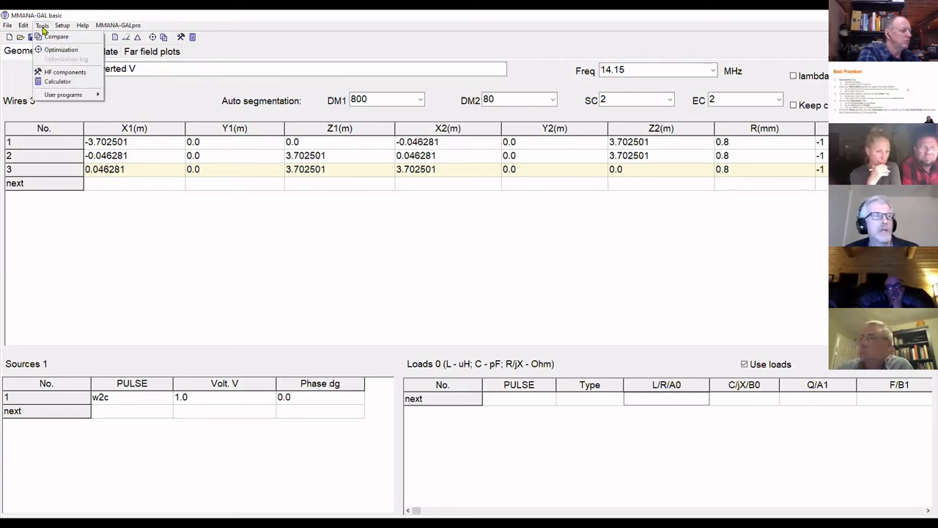
pyautogui.moveTo(83, 25)
pyautogui.click(285, 52)
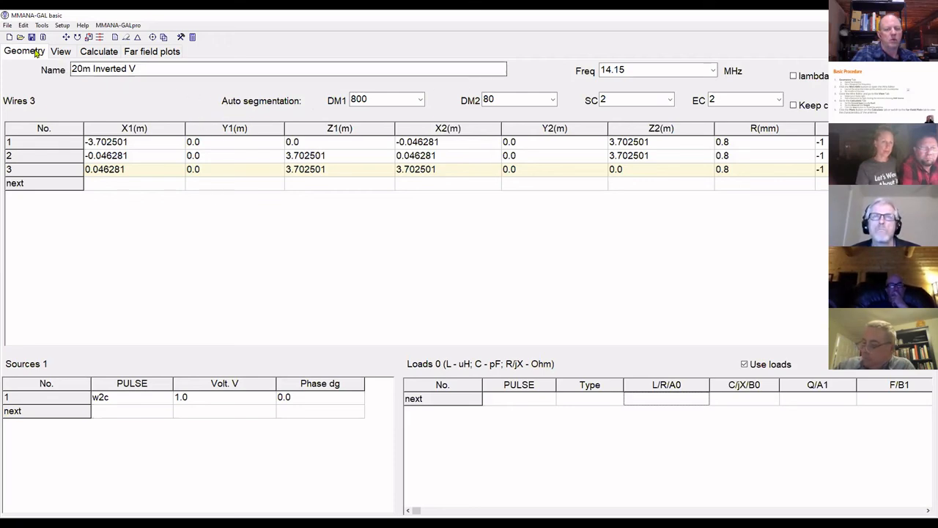
# Examine the optimization criteria and the advanced goal targets, then dismiss both windows without running an optimization.
pyautogui.click(42, 26)
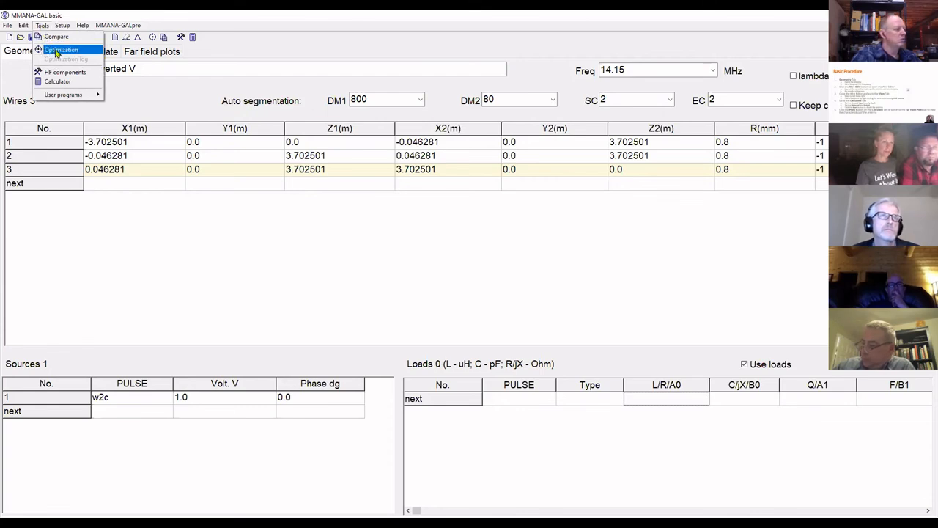
pyautogui.click(58, 50)
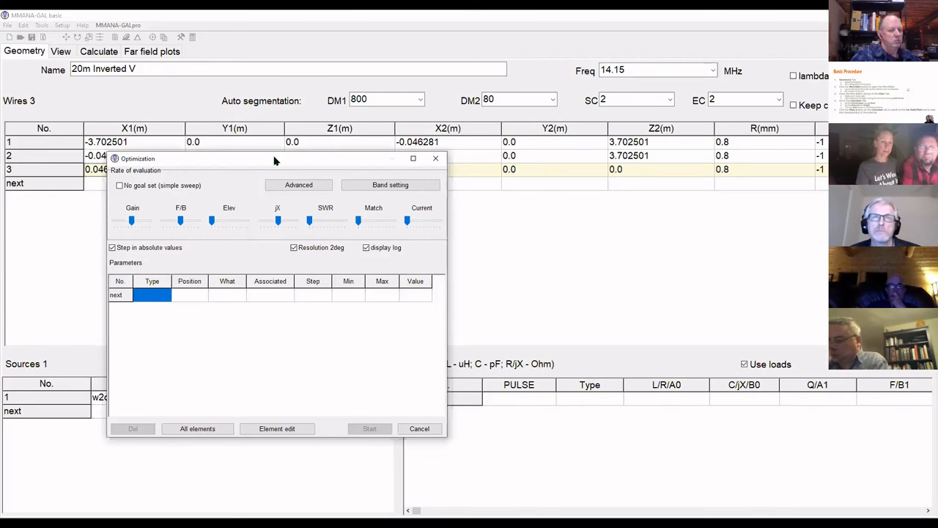
pyautogui.moveTo(275, 160); pyautogui.dragTo(370, 134)
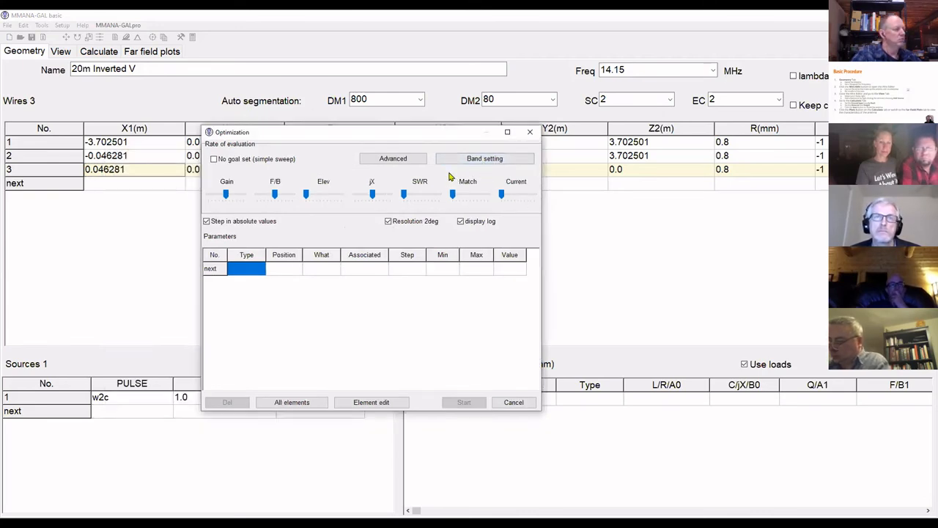
pyautogui.click(408, 166)
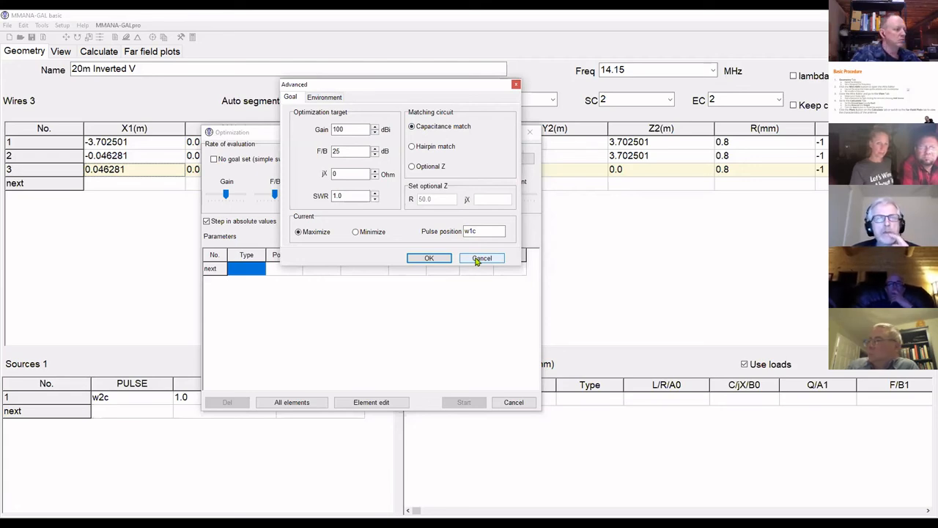
pyautogui.click(481, 258)
pyautogui.click(530, 133)
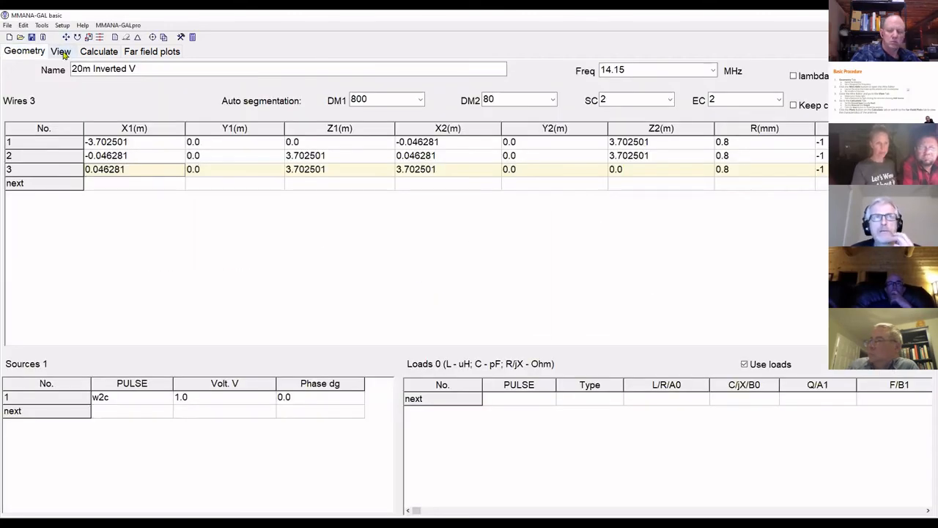
# Open the antenna file 2m_vertical.maa, discarding the unsaved changes to the 20m Inverted V.
pyautogui.click(62, 52)
pyautogui.click(24, 51)
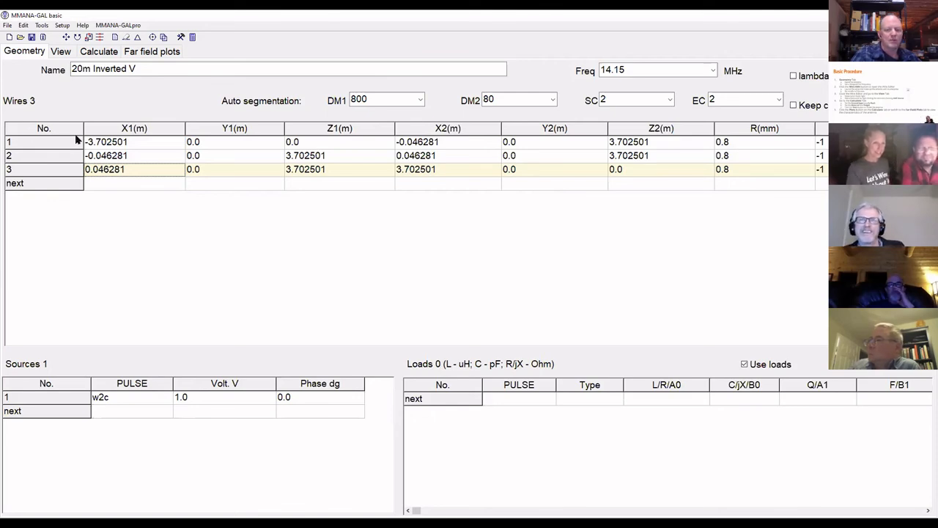
pyautogui.click(7, 25)
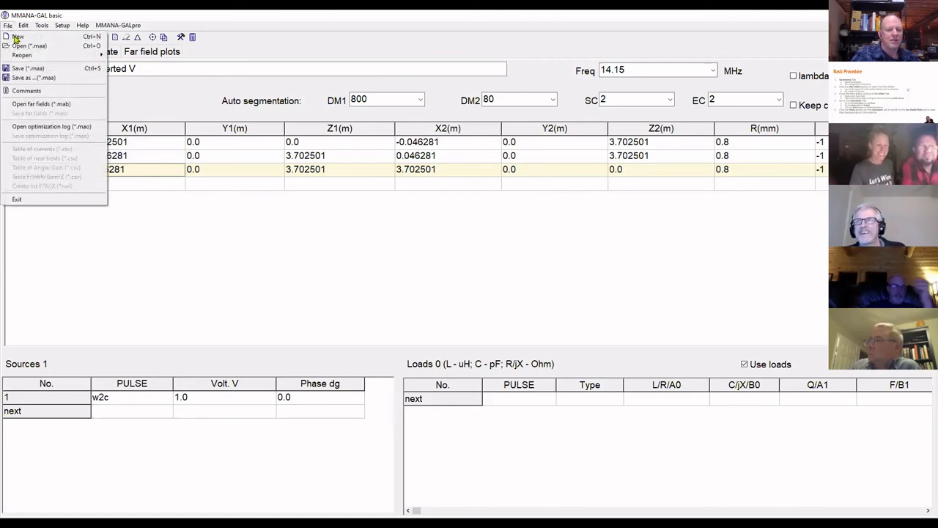
pyautogui.click(19, 46)
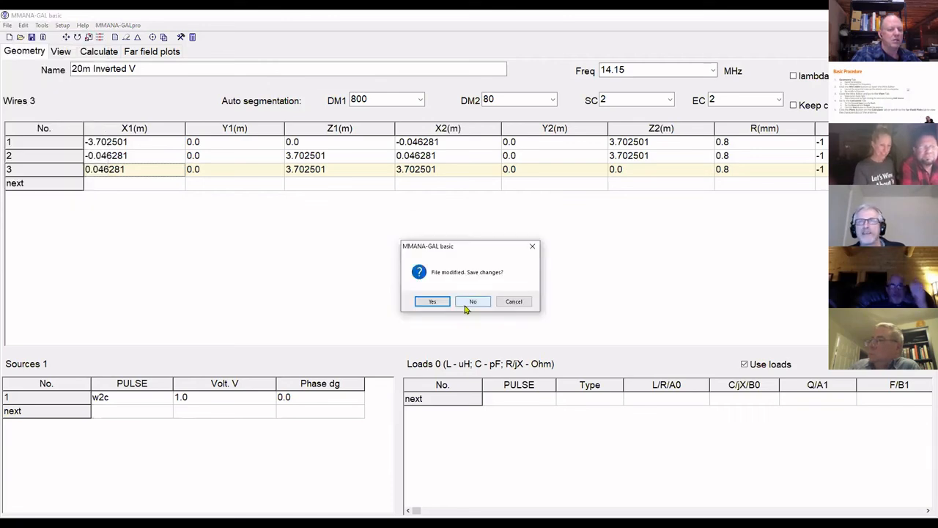
pyautogui.click(472, 302)
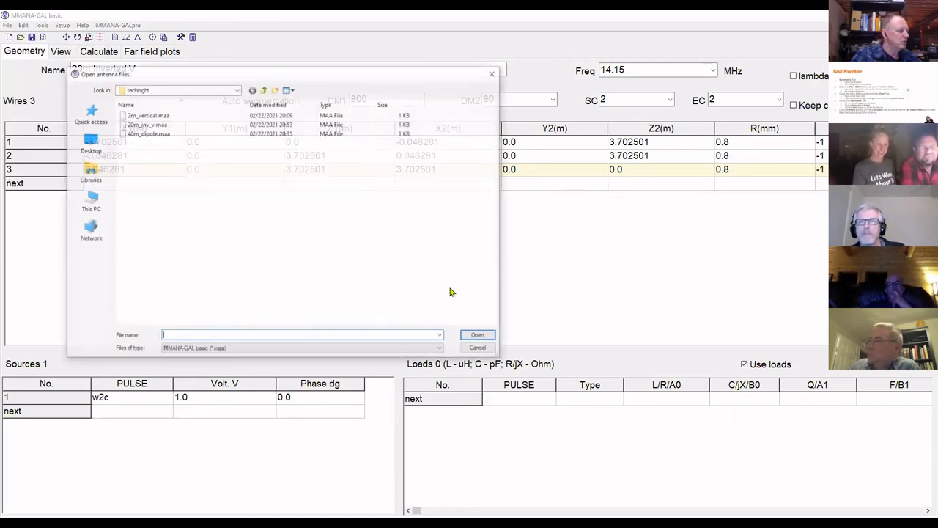
pyautogui.doubleClick(151, 115)
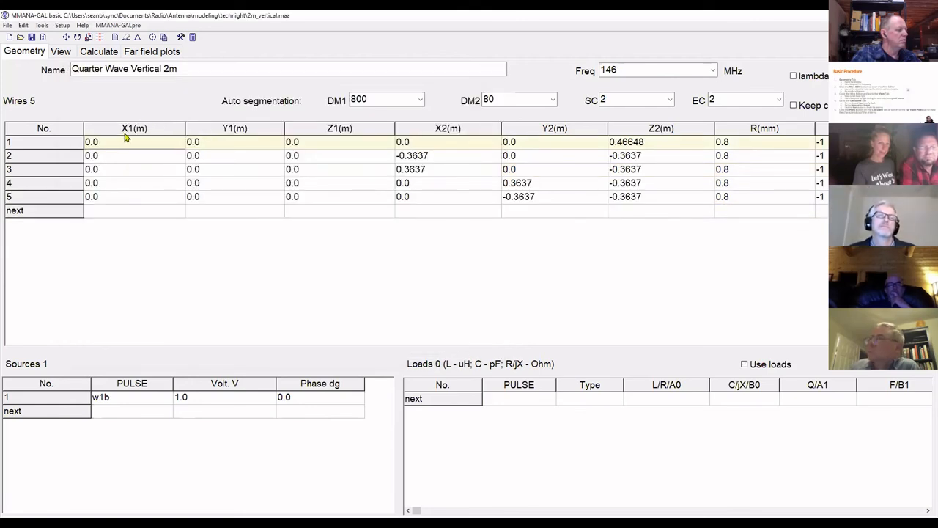
# Inspect the drawn quarter-wave vertical and its four sloping radials from several angles, selecting a radial and the vertical element.
pyautogui.click(61, 52)
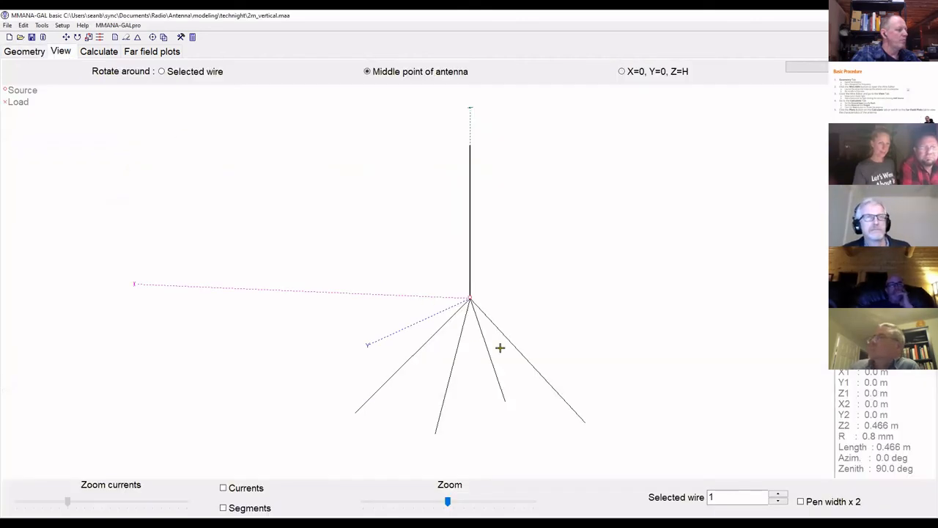
pyautogui.moveTo(517, 386); pyautogui.dragTo(538, 394)
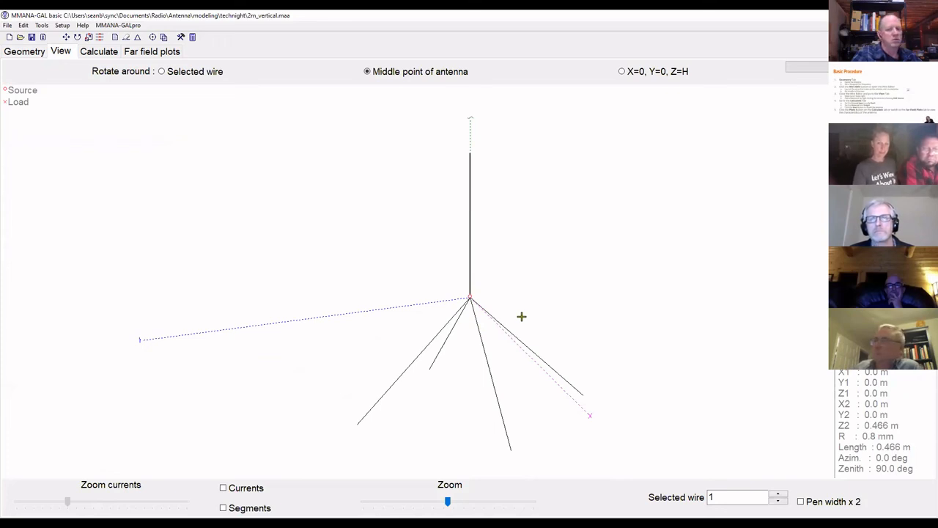
pyautogui.moveTo(564, 351); pyautogui.dragTo(498, 332)
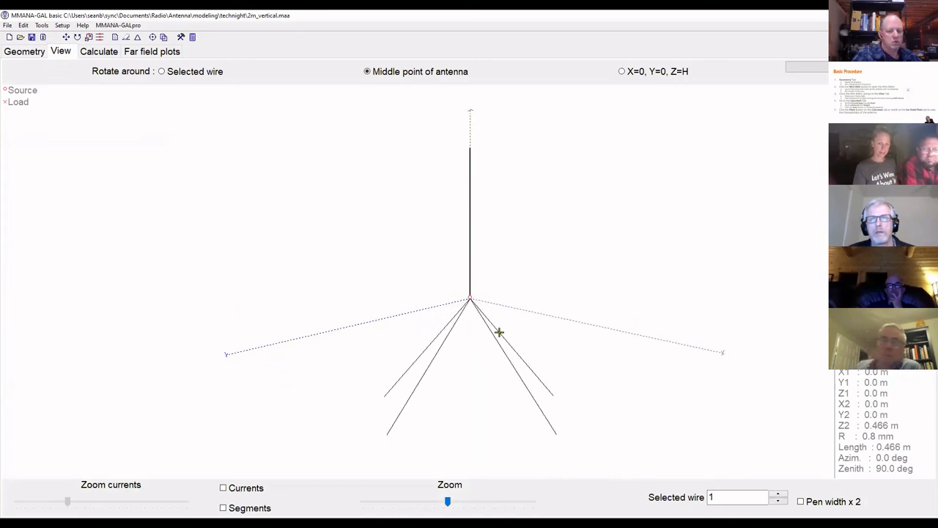
pyautogui.click(490, 330)
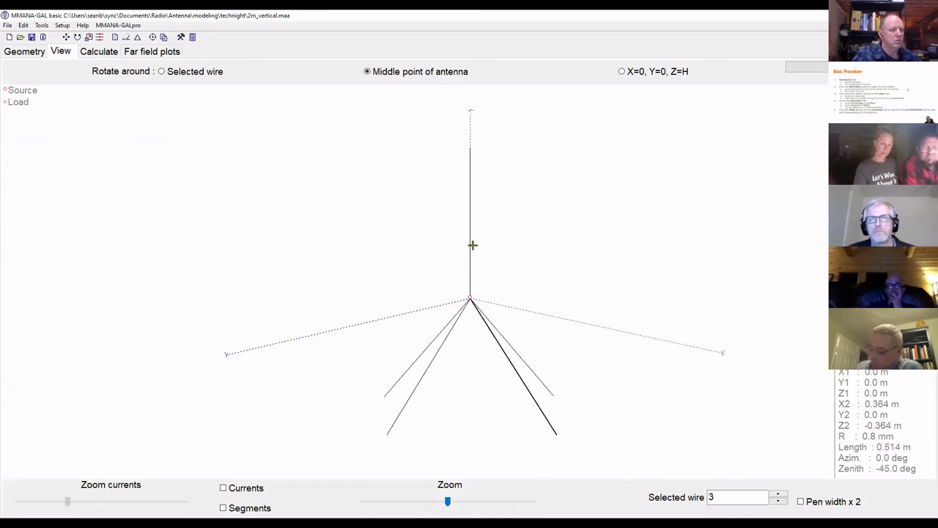
pyautogui.click(473, 243)
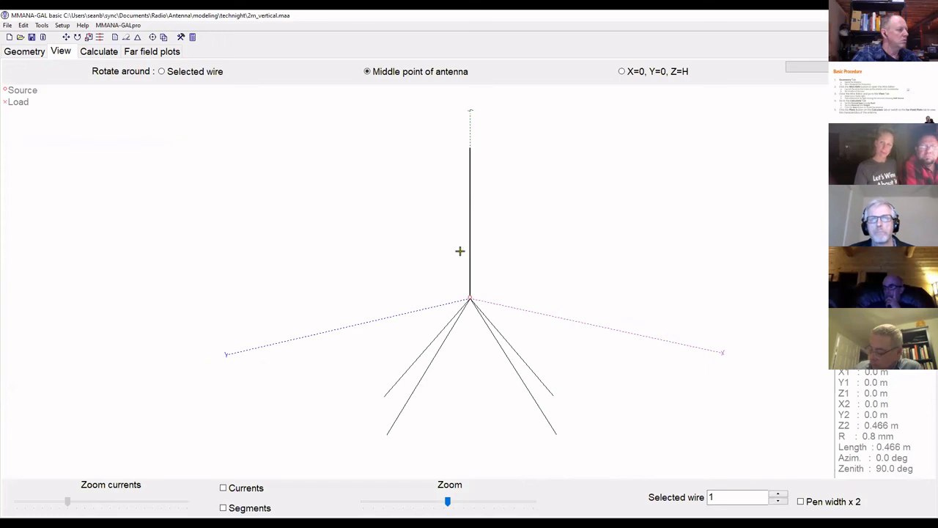
pyautogui.moveTo(559, 379); pyautogui.dragTo(566, 375)
pyautogui.moveTo(489, 338); pyautogui.dragTo(553, 337)
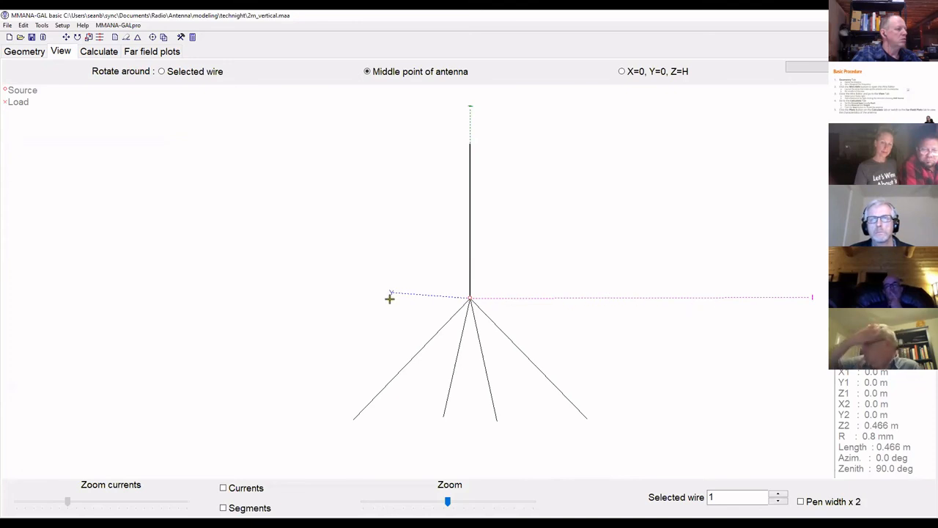
pyautogui.moveTo(512, 306); pyautogui.dragTo(486, 307)
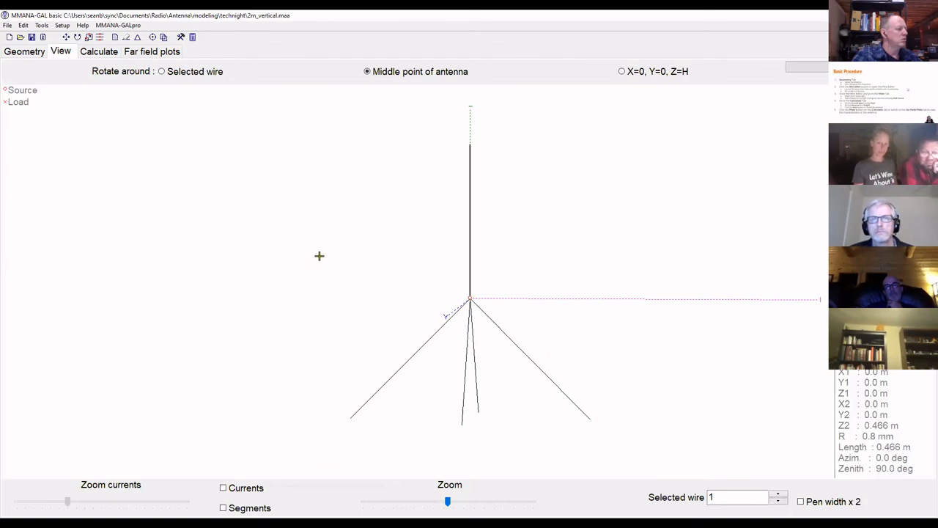
# Calculate the 2m vertical at 146 MHz over real ground with 10 m added height, and check its SWR.
pyautogui.click(106, 54)
pyautogui.click(152, 97)
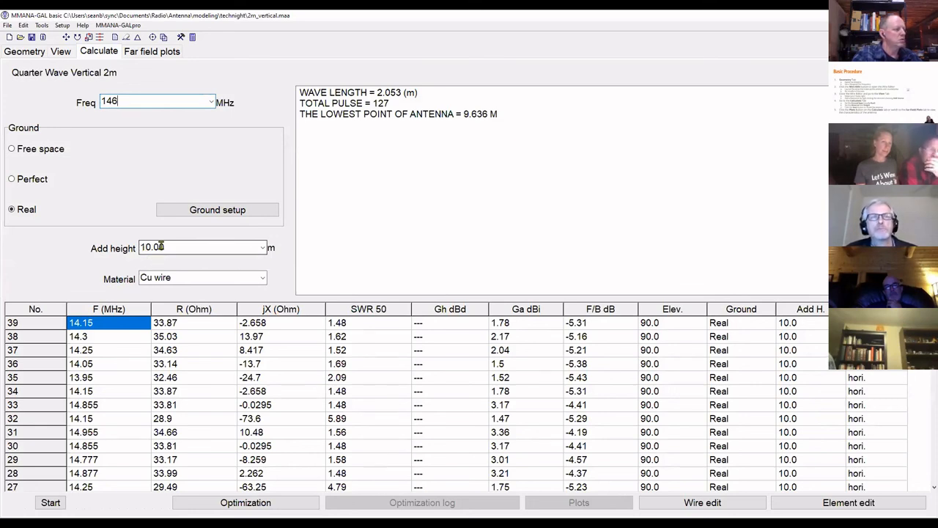
pyautogui.click(51, 503)
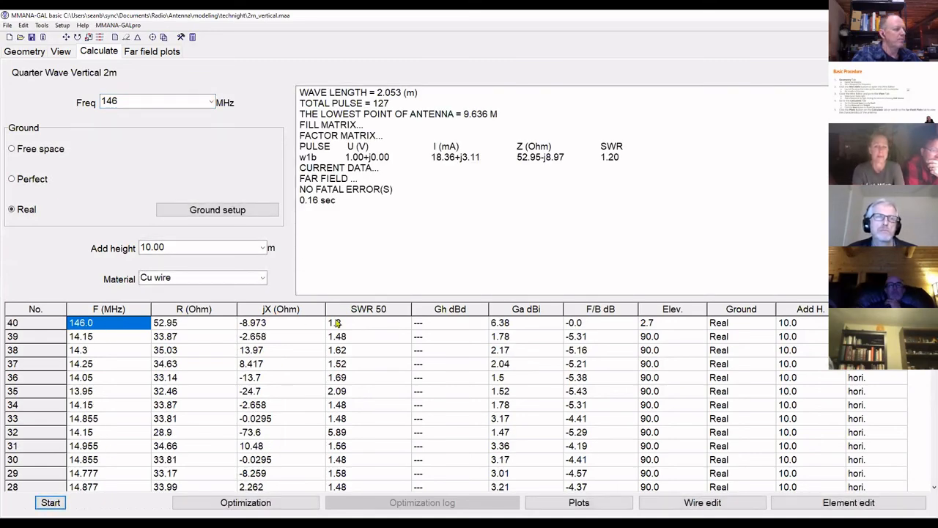
pyautogui.click(361, 323)
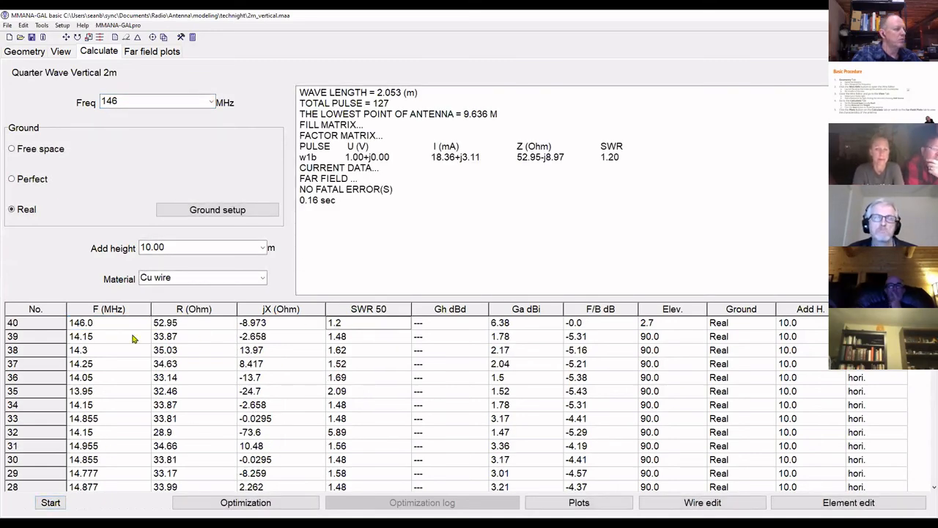
# Examine the vertical's far-field plots and 3D radiation pattern, and read the gain at the lowest lobe's elevation angle.
pyautogui.click(152, 51)
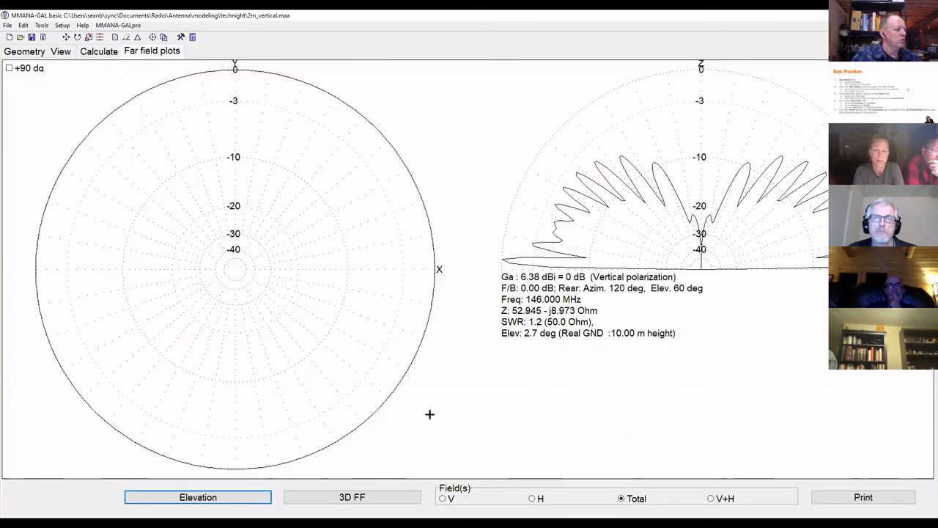
pyautogui.click(352, 498)
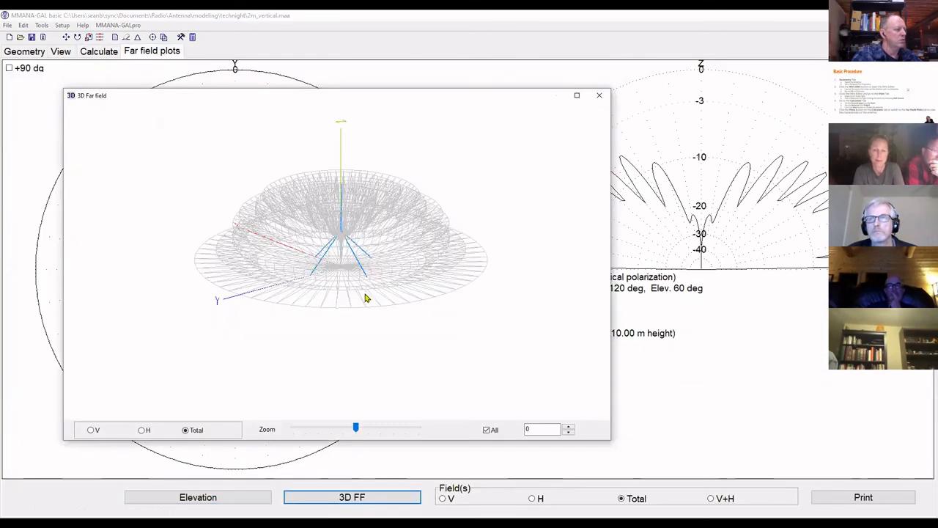
pyautogui.moveTo(365, 296); pyautogui.dragTo(434, 315)
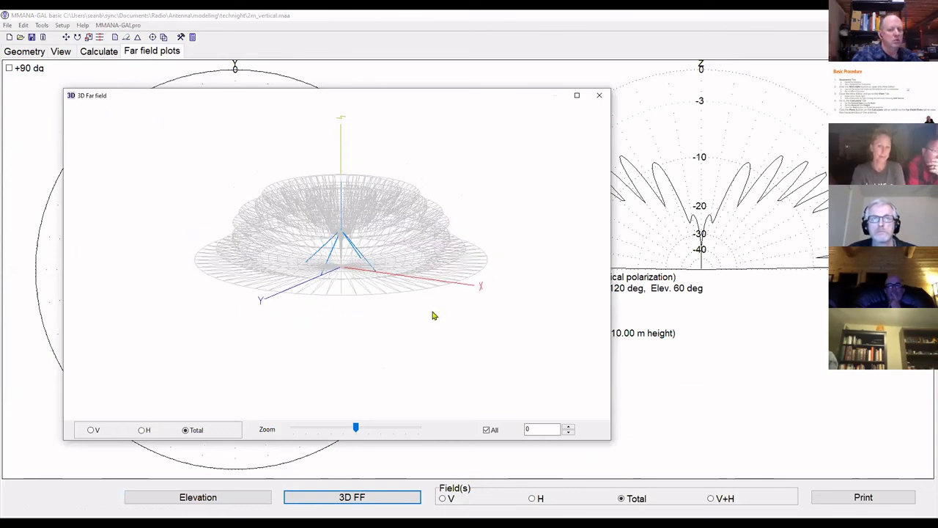
pyautogui.click(600, 98)
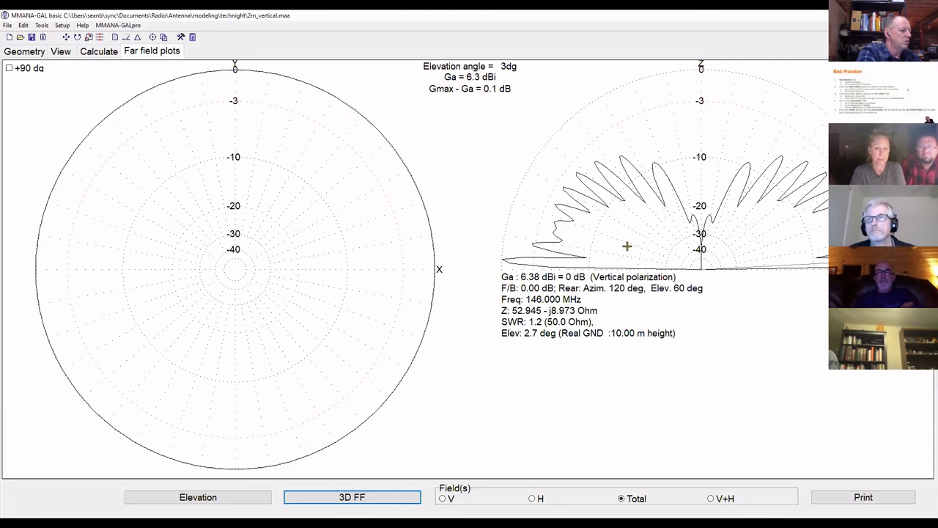
pyautogui.moveTo(684, 236); pyautogui.dragTo(581, 265)
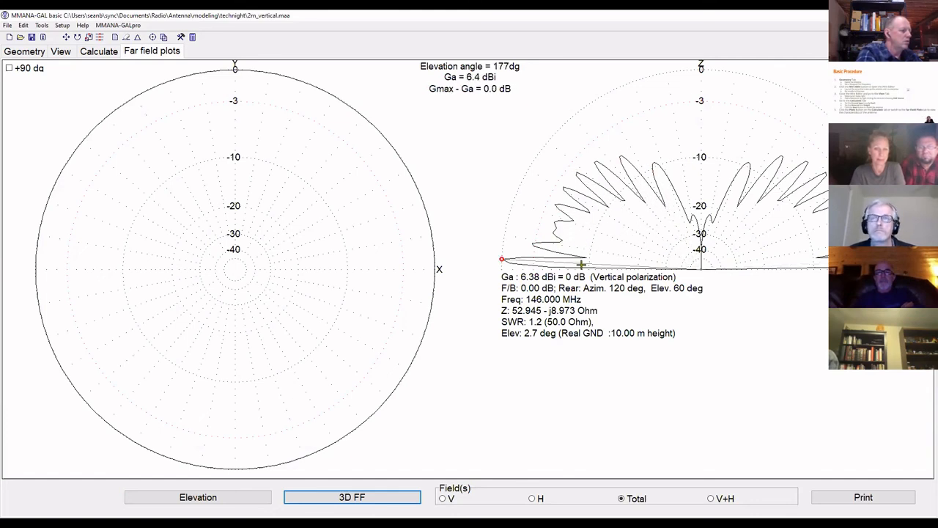
# Recalculate the vertical with the added height set to 3 m, and check the main lobe's elevation angle in the far-field plot.
pyautogui.click(92, 55)
pyautogui.click(181, 247)
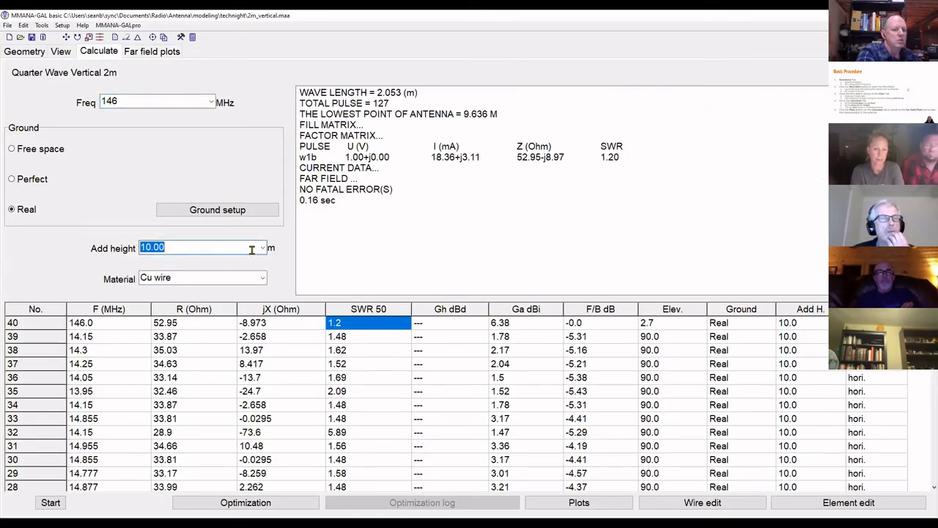
pyautogui.write('3')
pyautogui.click(50, 502)
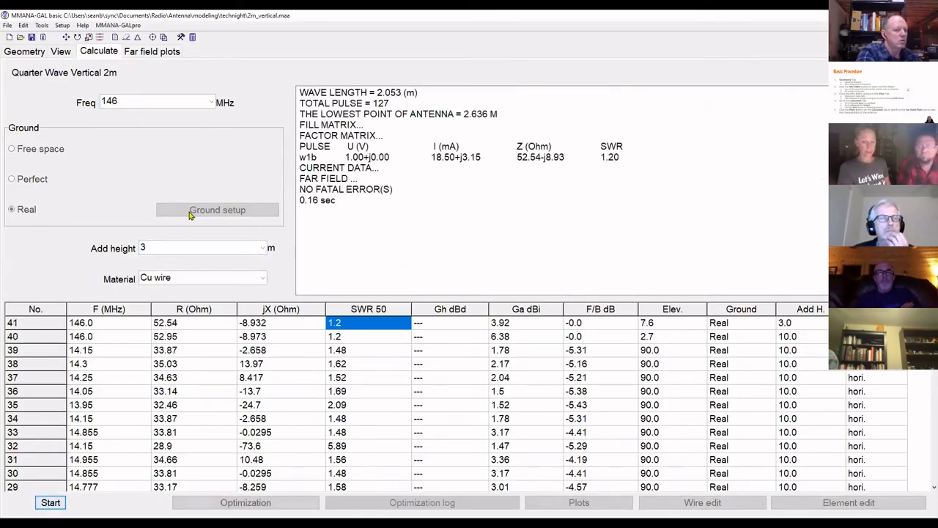
pyautogui.click(150, 52)
pyautogui.moveTo(702, 230)
pyautogui.mouseDown()
pyautogui.moveTo(782, 234)
pyautogui.moveTo(790, 280)
pyautogui.mouseUp()
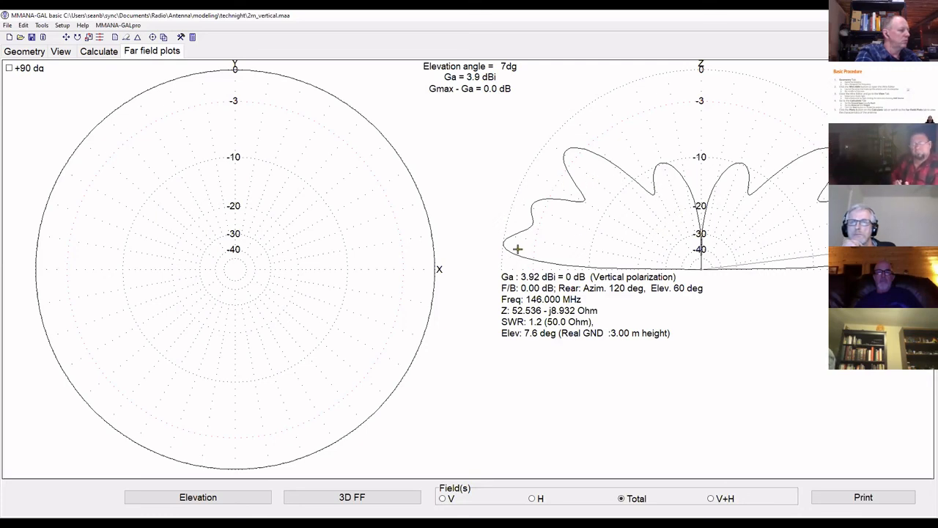
# Review the vertical's calculation results, wire coordinates and drawing, and check which editing options are offered for a wire.
pyautogui.click(100, 53)
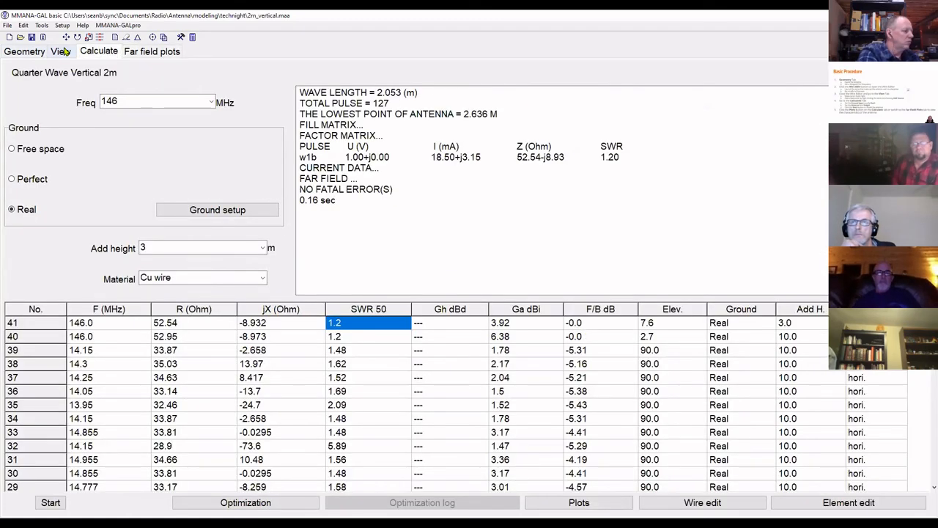
pyautogui.click(62, 52)
pyautogui.click(41, 52)
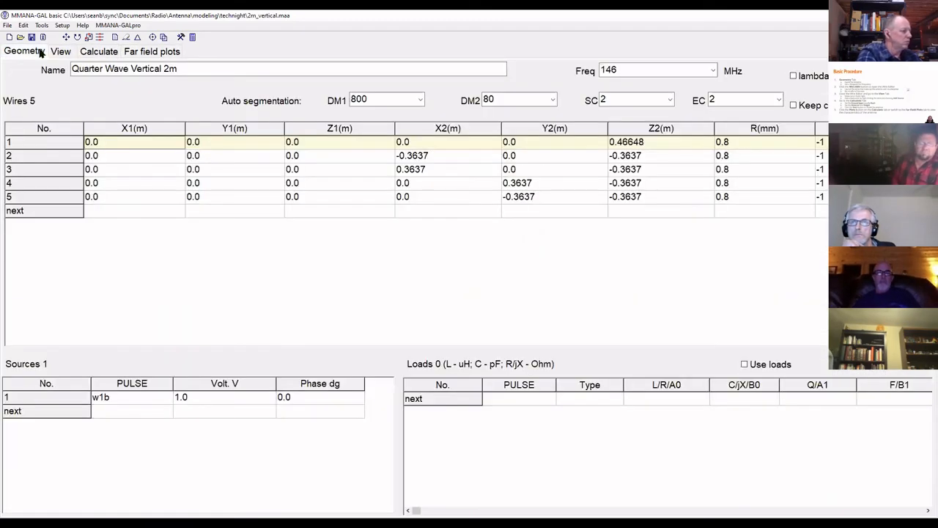
pyautogui.click(57, 52)
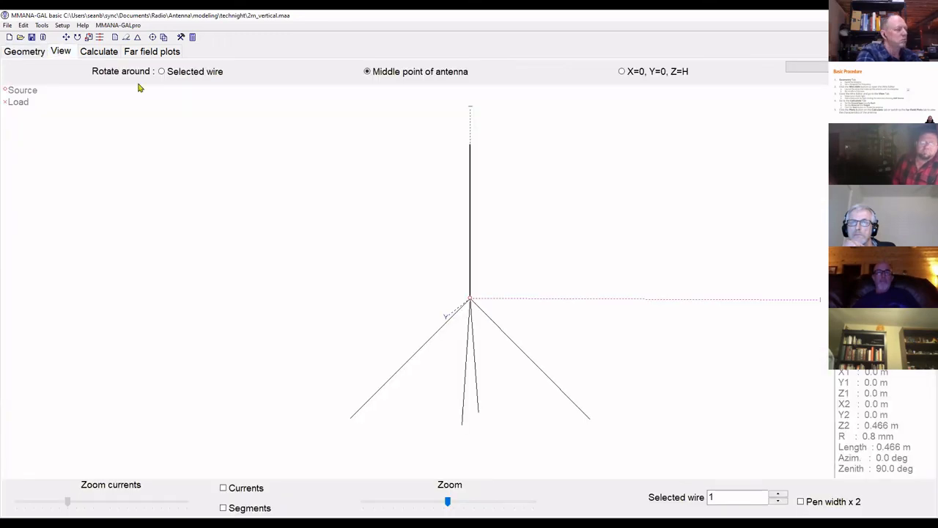
pyautogui.rightClick(544, 372)
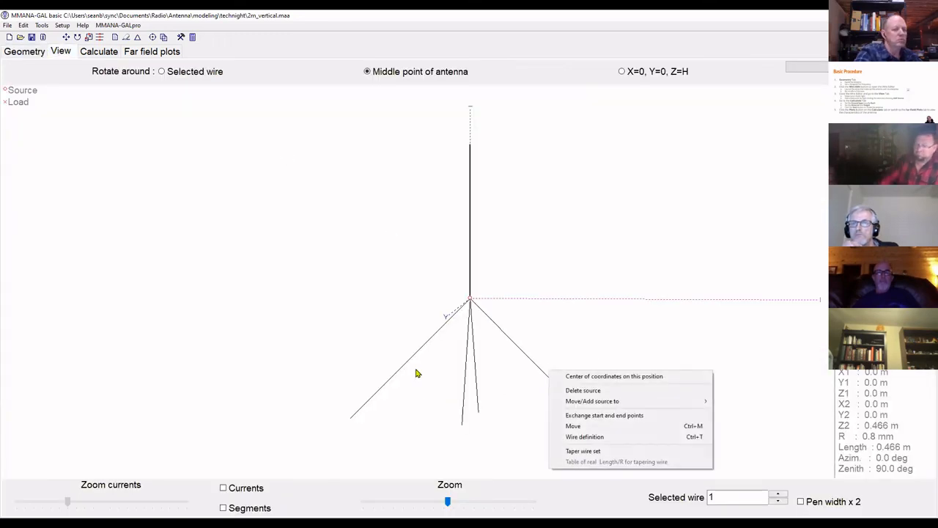
pyautogui.press('Escape')
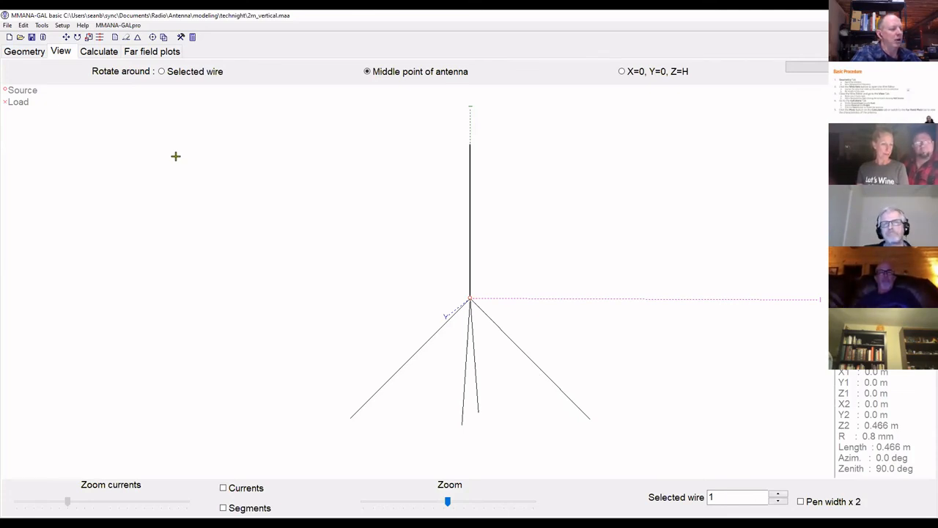
# Rotate the antenna drawing about its middle point to inspect the vertical element and its four sloping radials from an oblique angle.
pyautogui.rightClick(365, 316)
pyautogui.click(448, 322)
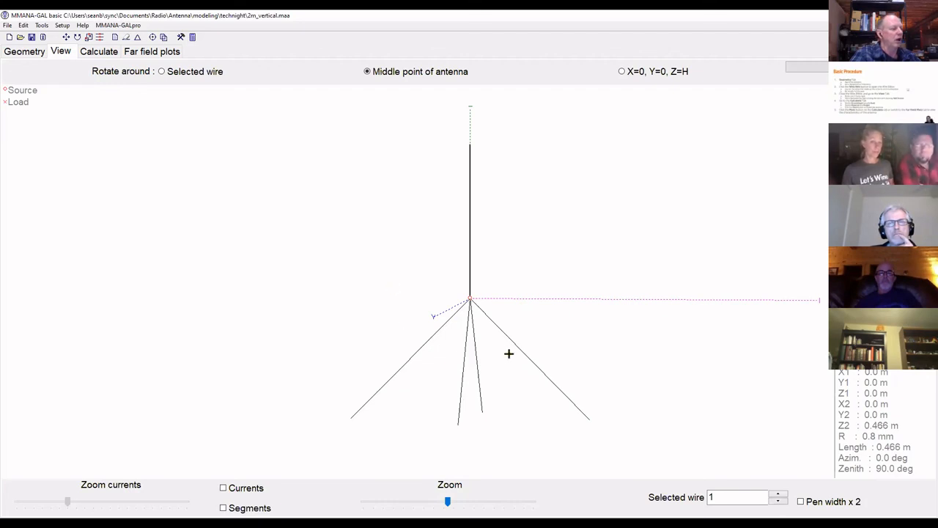
pyautogui.moveTo(551, 295); pyautogui.dragTo(541, 303)
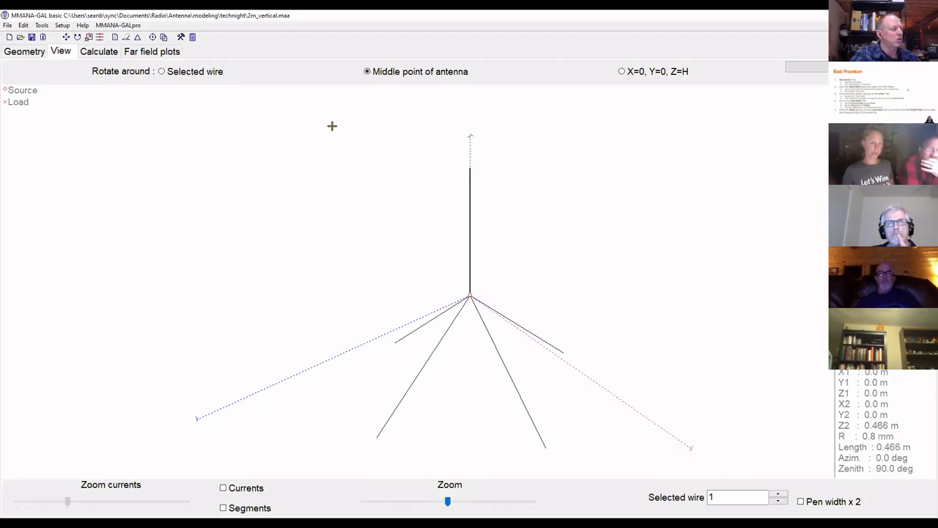
# Review the vertical's wire coordinates and recalculate it at 146 MHz over real ground with 3 m added height.
pyautogui.click(29, 52)
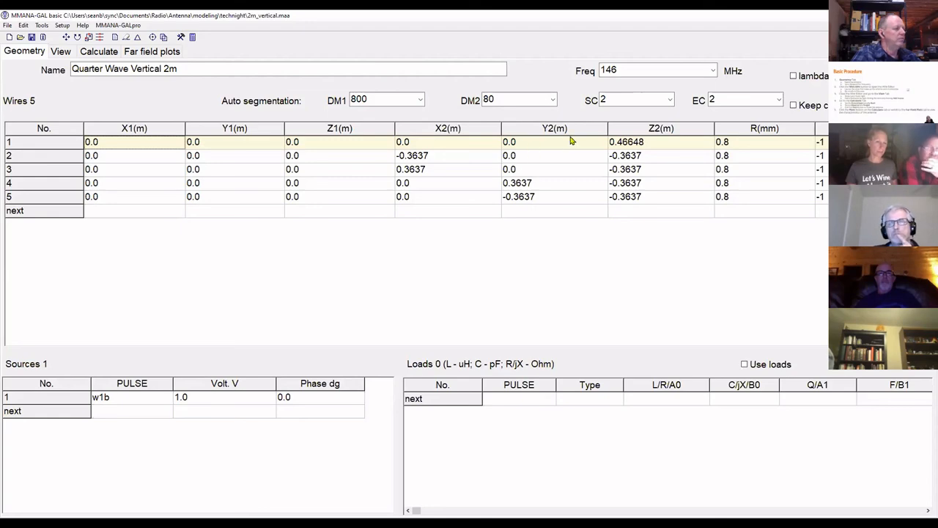
pyautogui.click(94, 54)
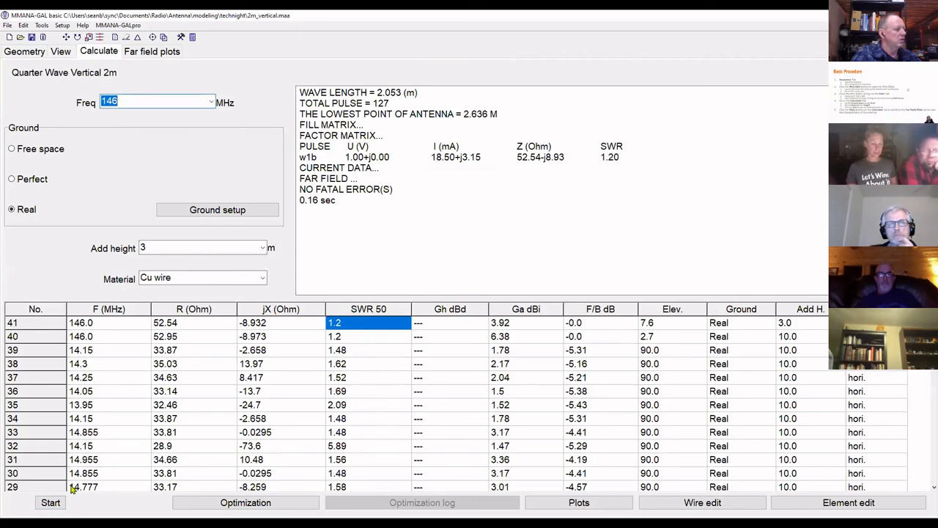
pyautogui.click(51, 505)
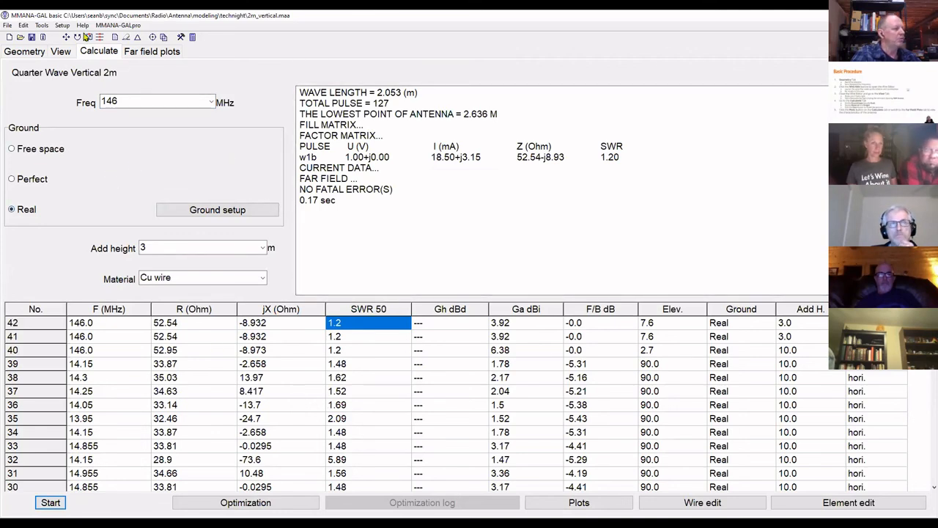
# Apply wire scaling on the X, Y and Z axes with a new frequency of 146.0 MHz, and recalculate the vertical.
pyautogui.click(89, 37)
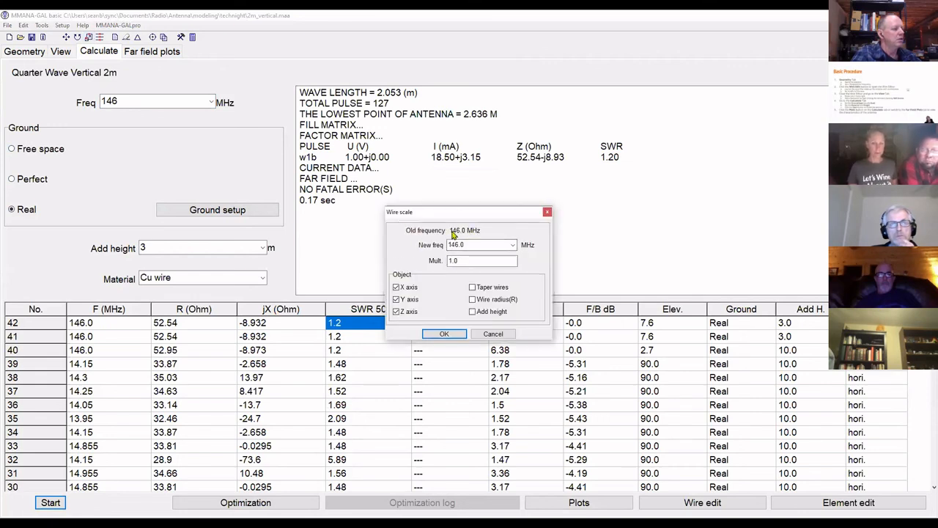
pyautogui.doubleClick(475, 244)
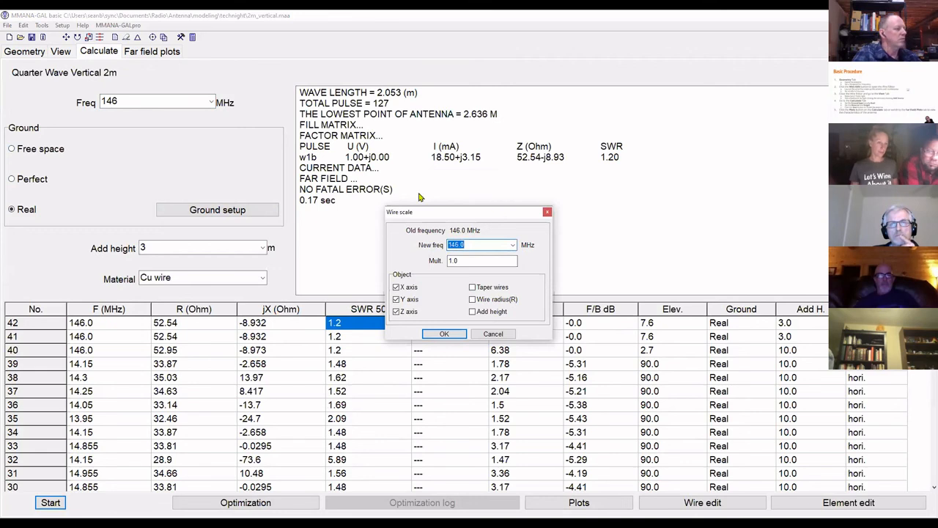
pyautogui.moveTo(422, 212); pyautogui.dragTo(406, 155)
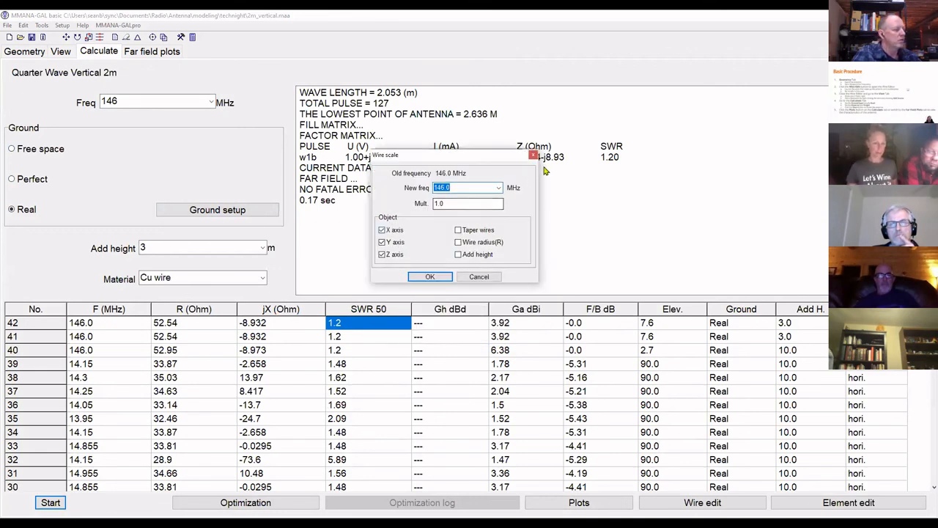
pyautogui.click(439, 279)
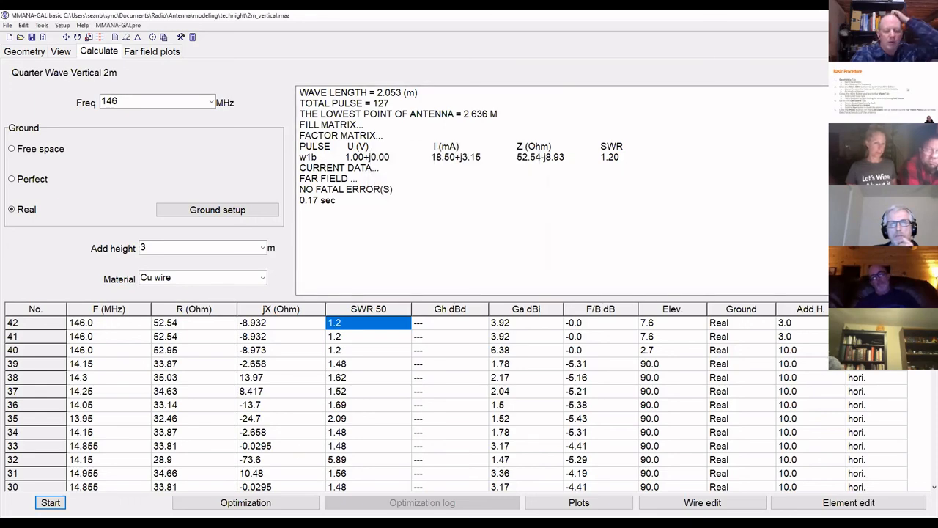
pyautogui.click(50, 503)
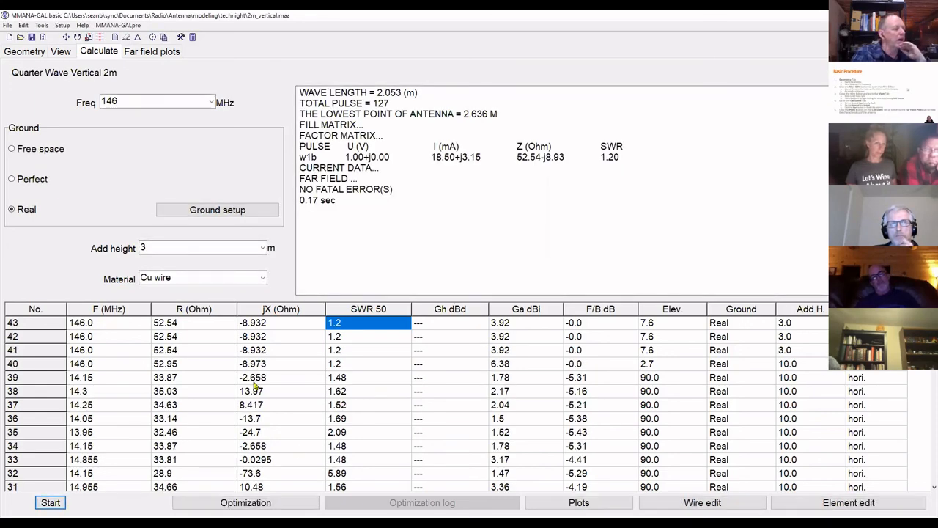